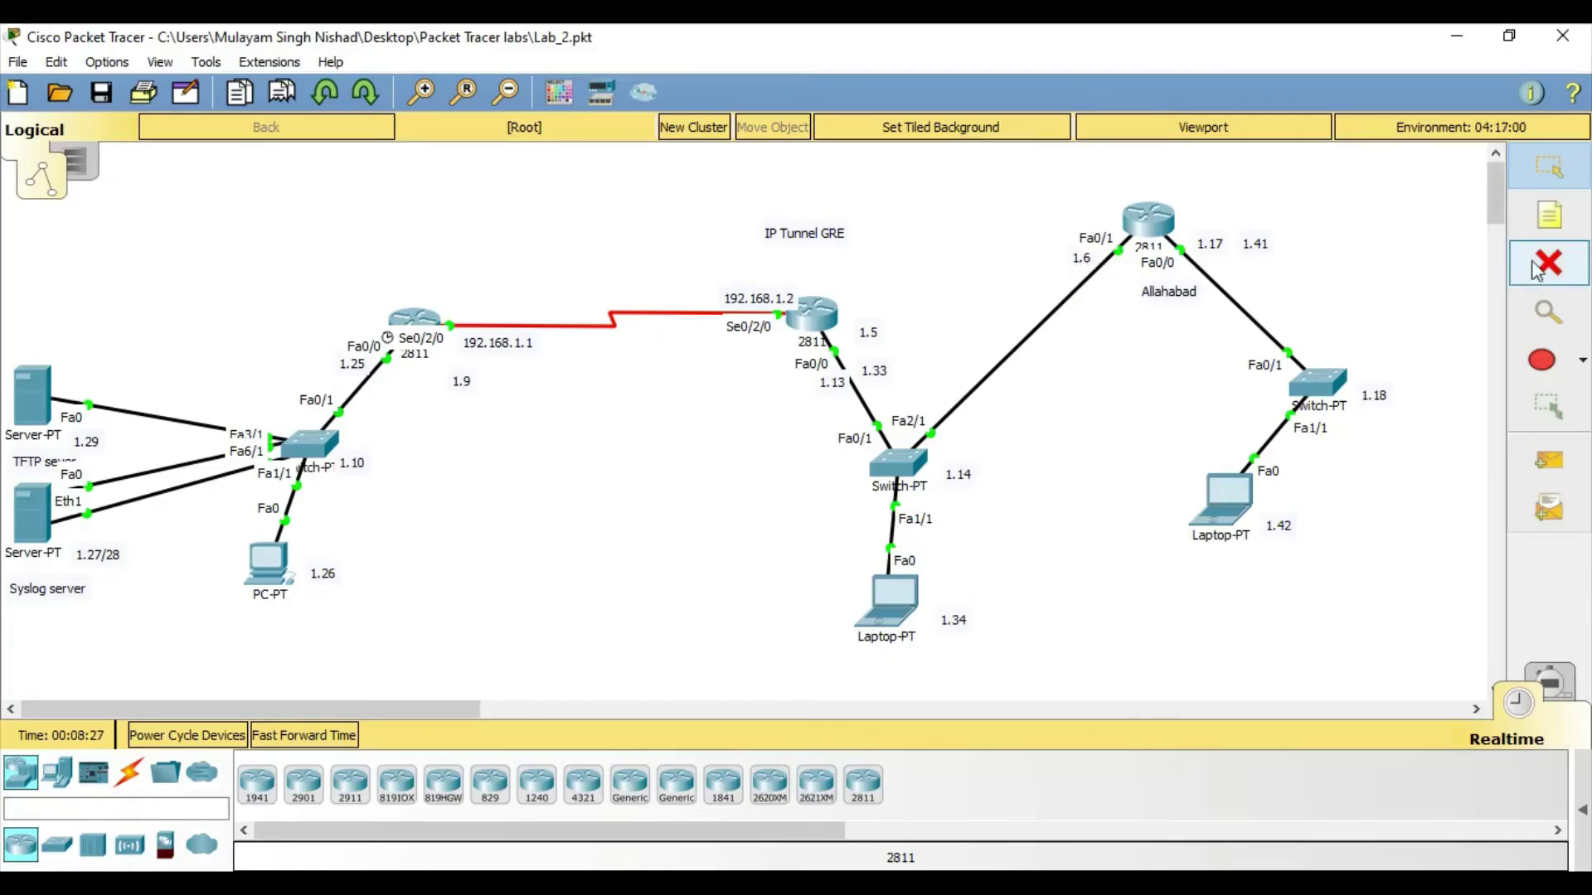
Add a canvas note reading 192.168.1.6 above the Allahabad router.
{"action": "left_click", "coordinate": [1549, 215]}
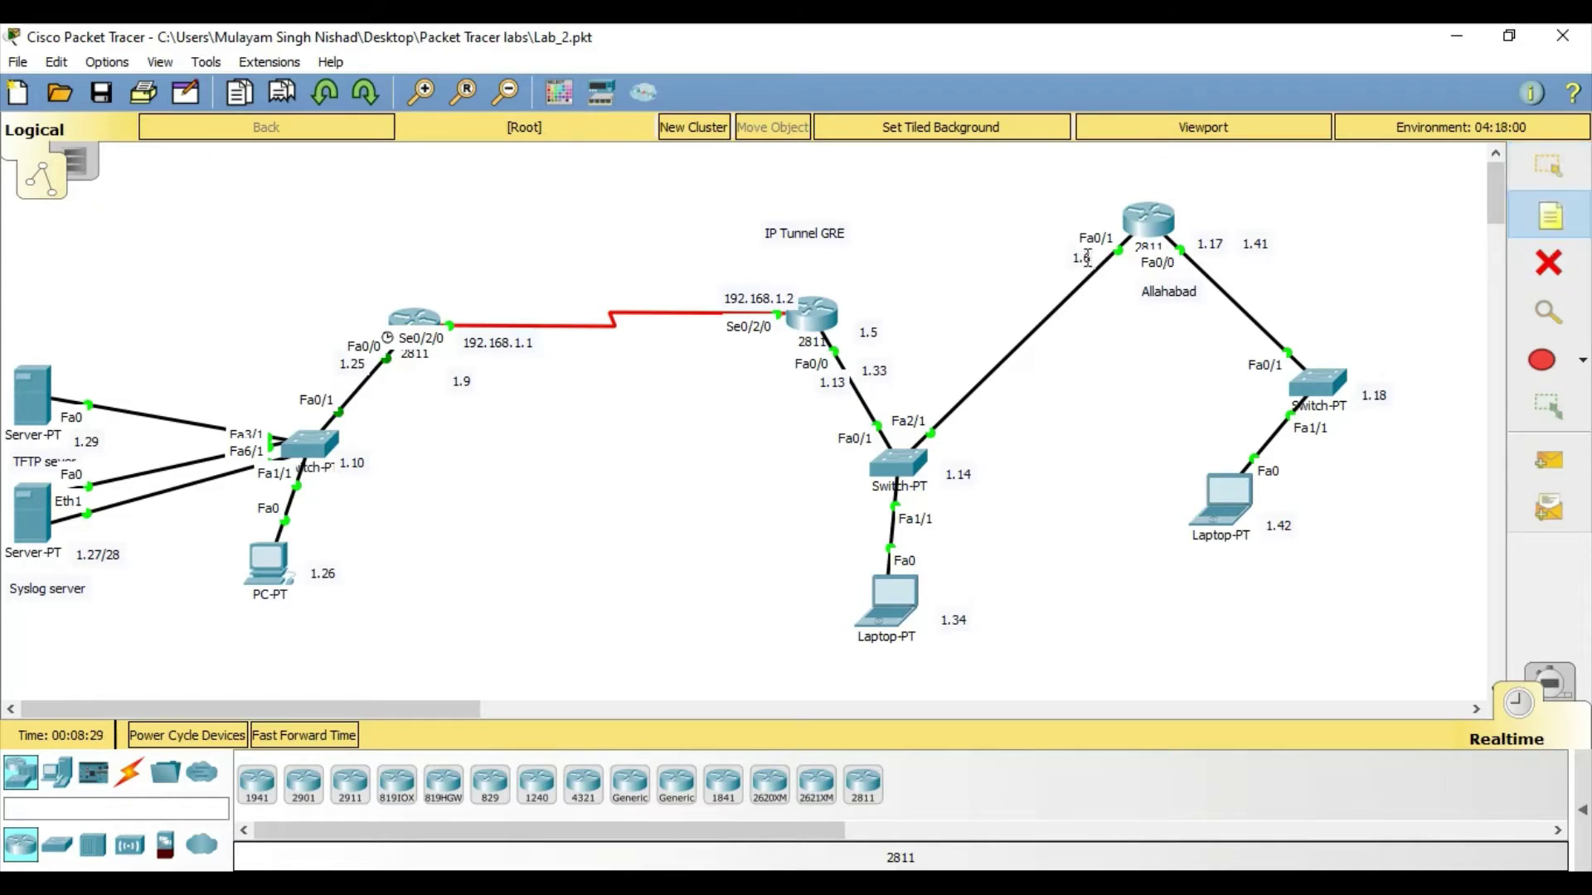
{"action": "left_click", "coordinate": [1119, 175]}
{"action": "type", "text": "192.168.1."}
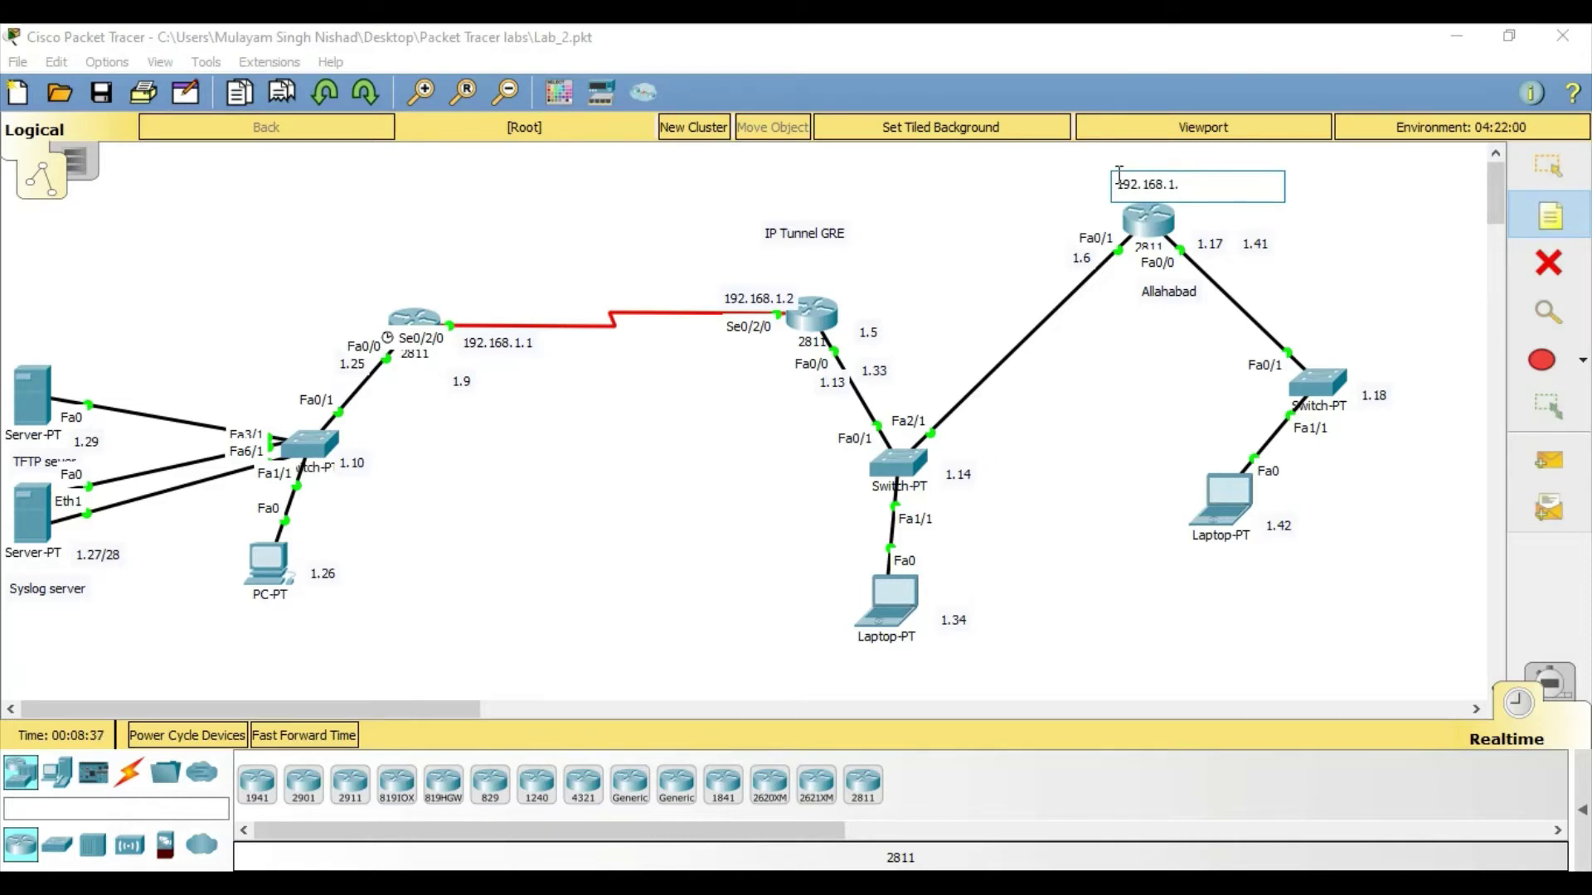
{"action": "type", "text": "6"}
{"action": "key", "text": "Escape"}
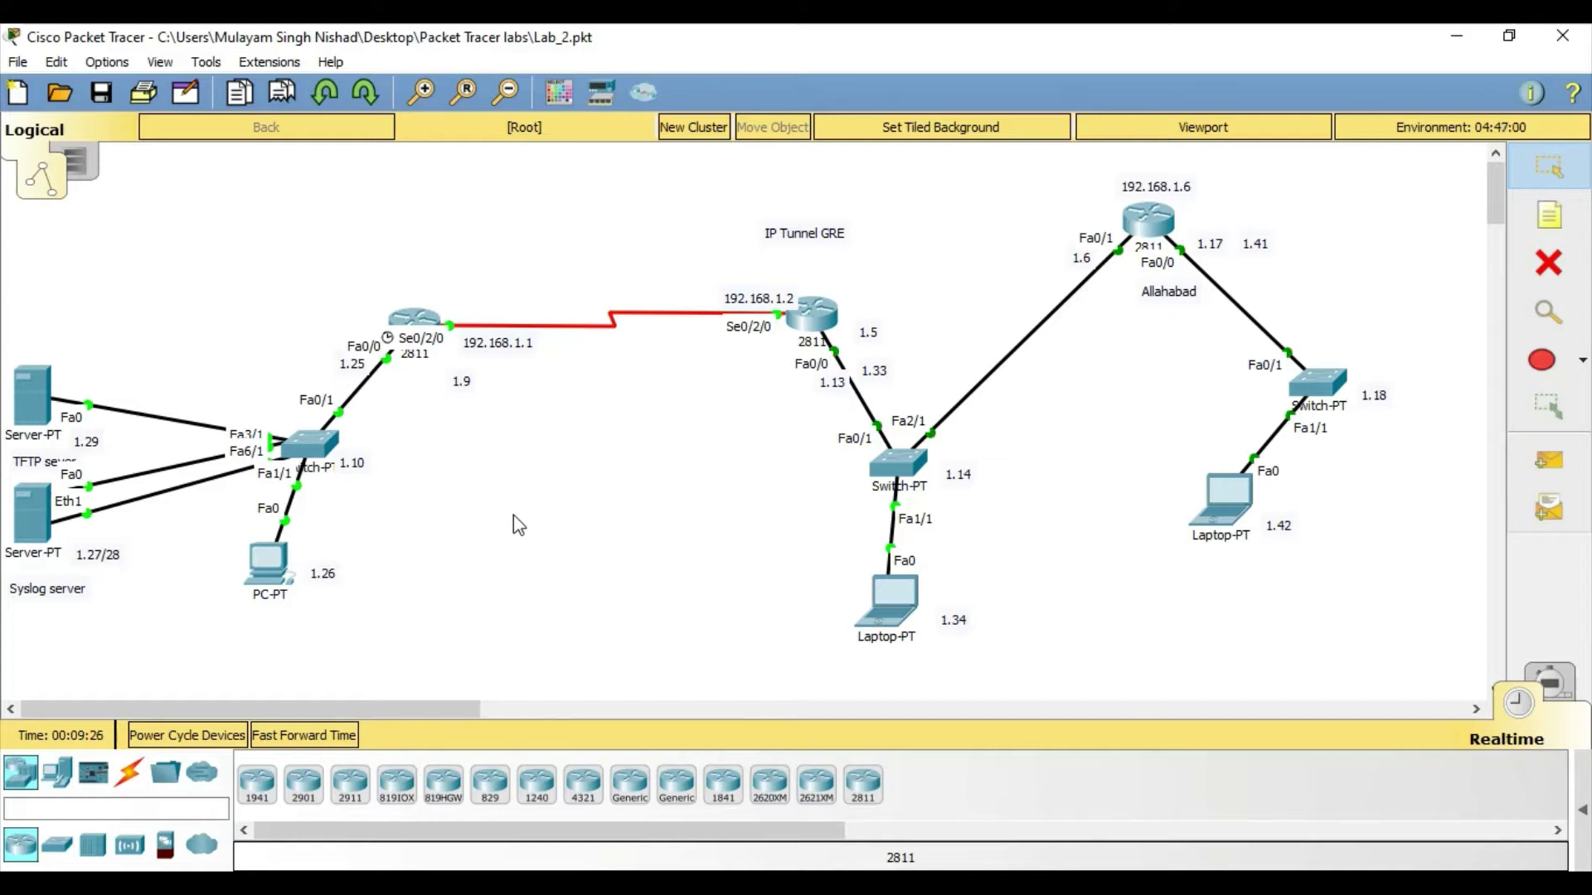
Check the Lucknow router's console output, close it, and open the PC3 laptop's window.
{"action": "left_click", "coordinate": [415, 320]}
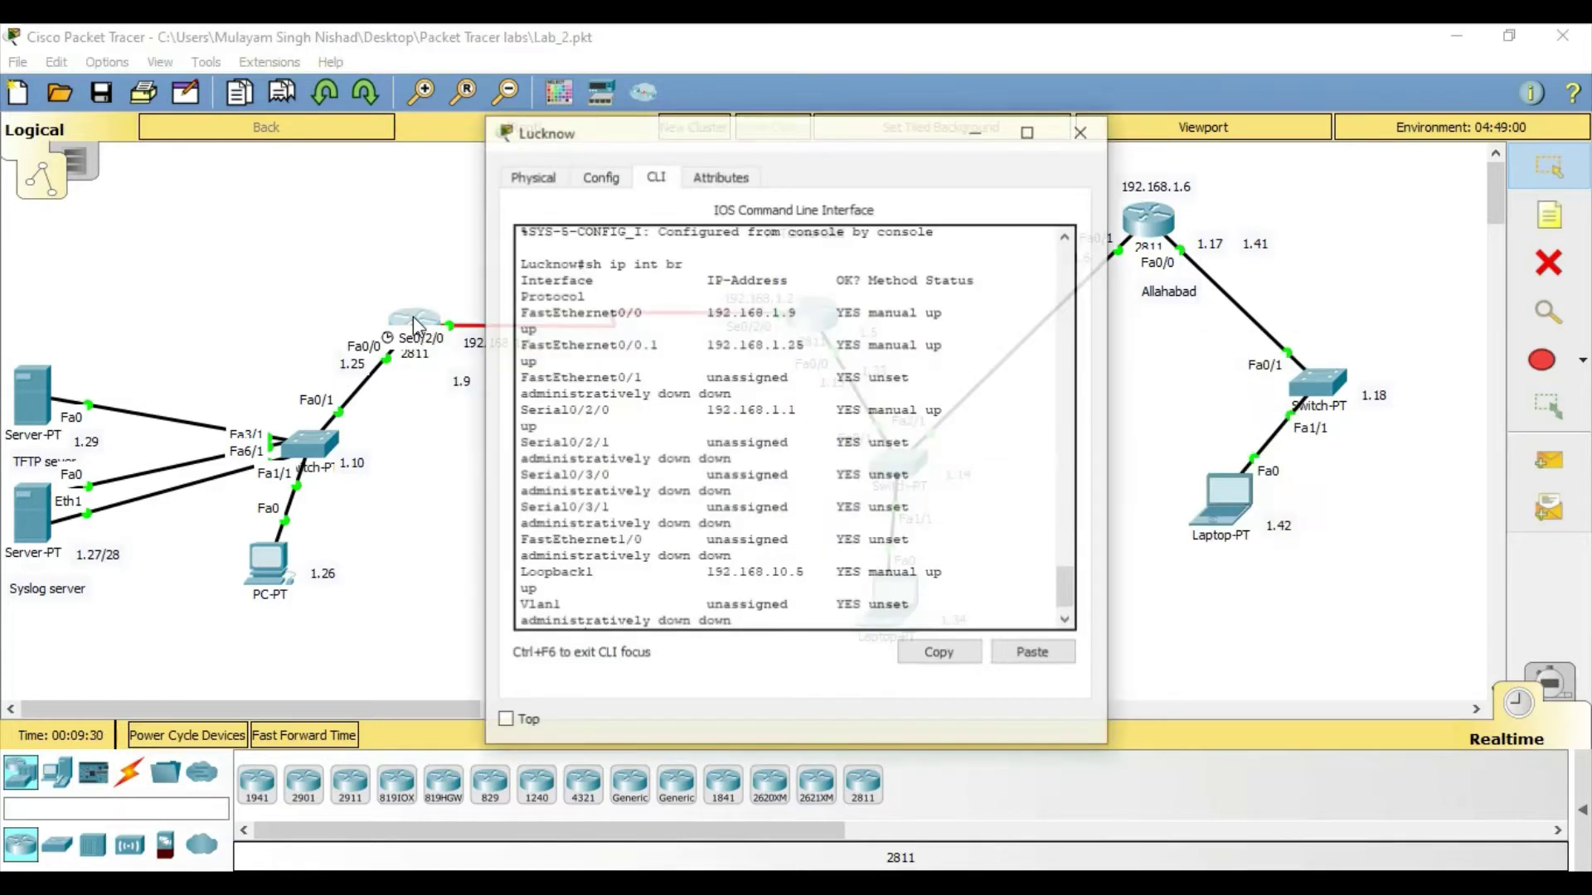
{"action": "key", "text": "Return"}
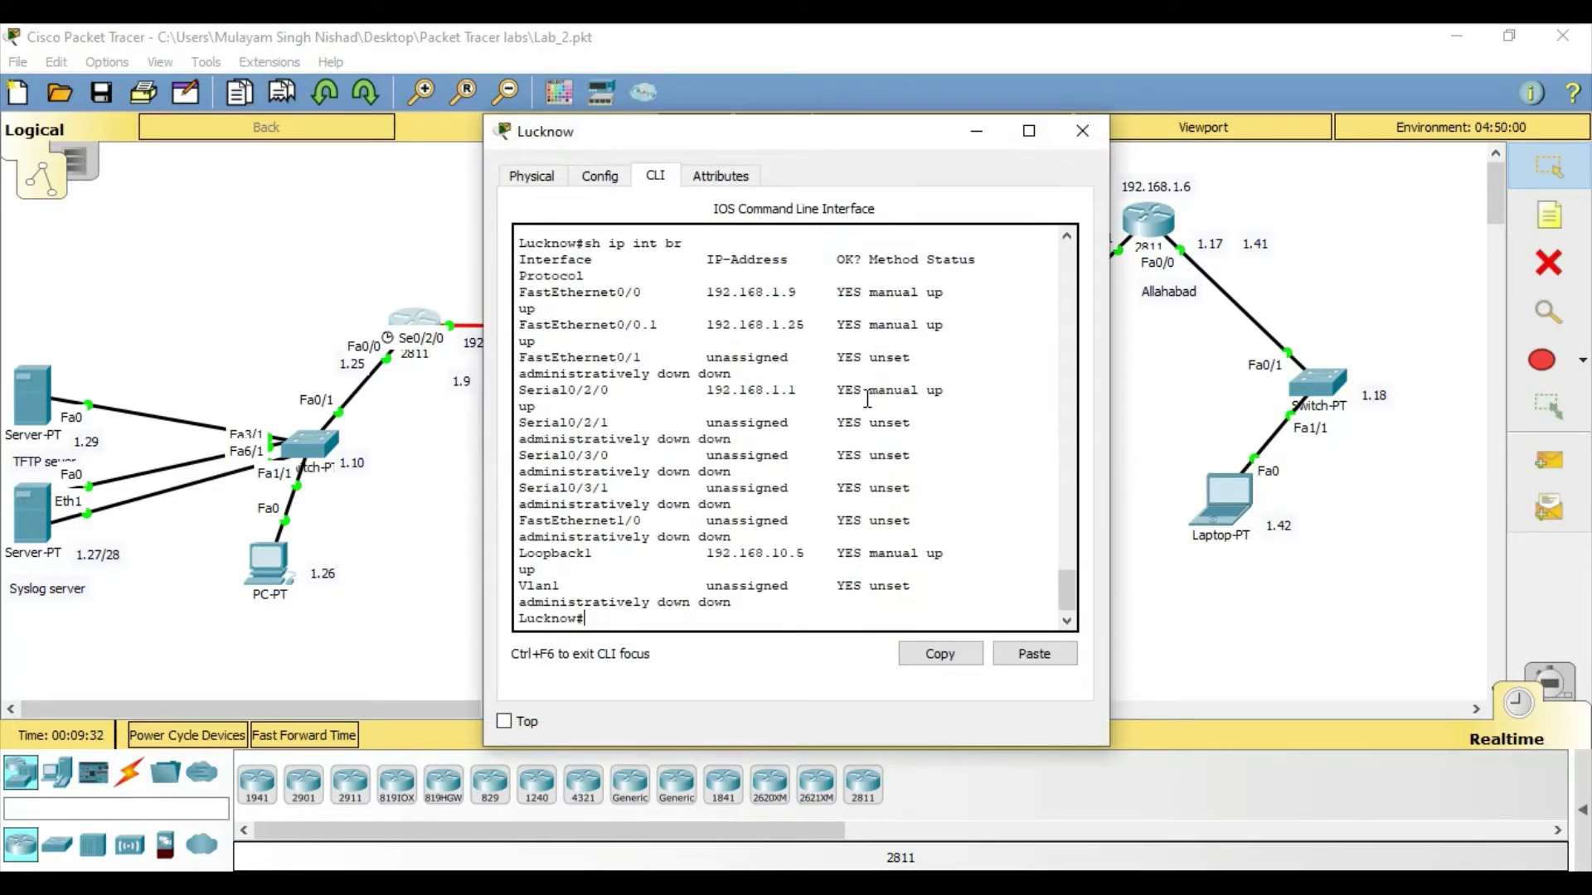
{"action": "key", "text": "Return"}
{"action": "key", "text": "Return"}
{"action": "key", "text": "Return"}
{"action": "key", "text": "Return"}
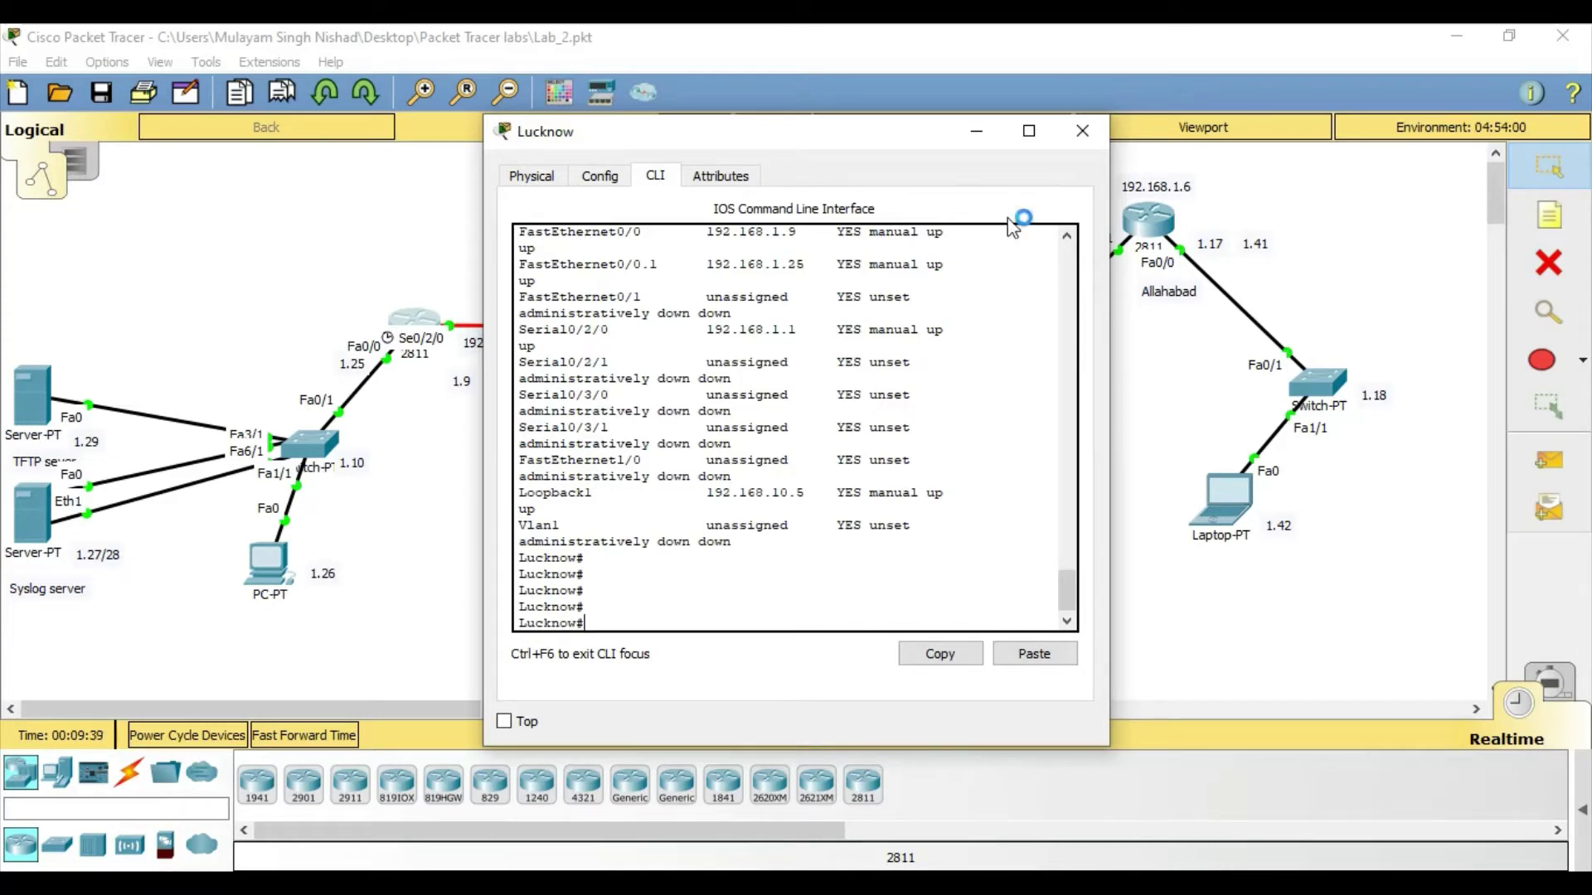
{"action": "left_click", "coordinate": [1082, 130]}
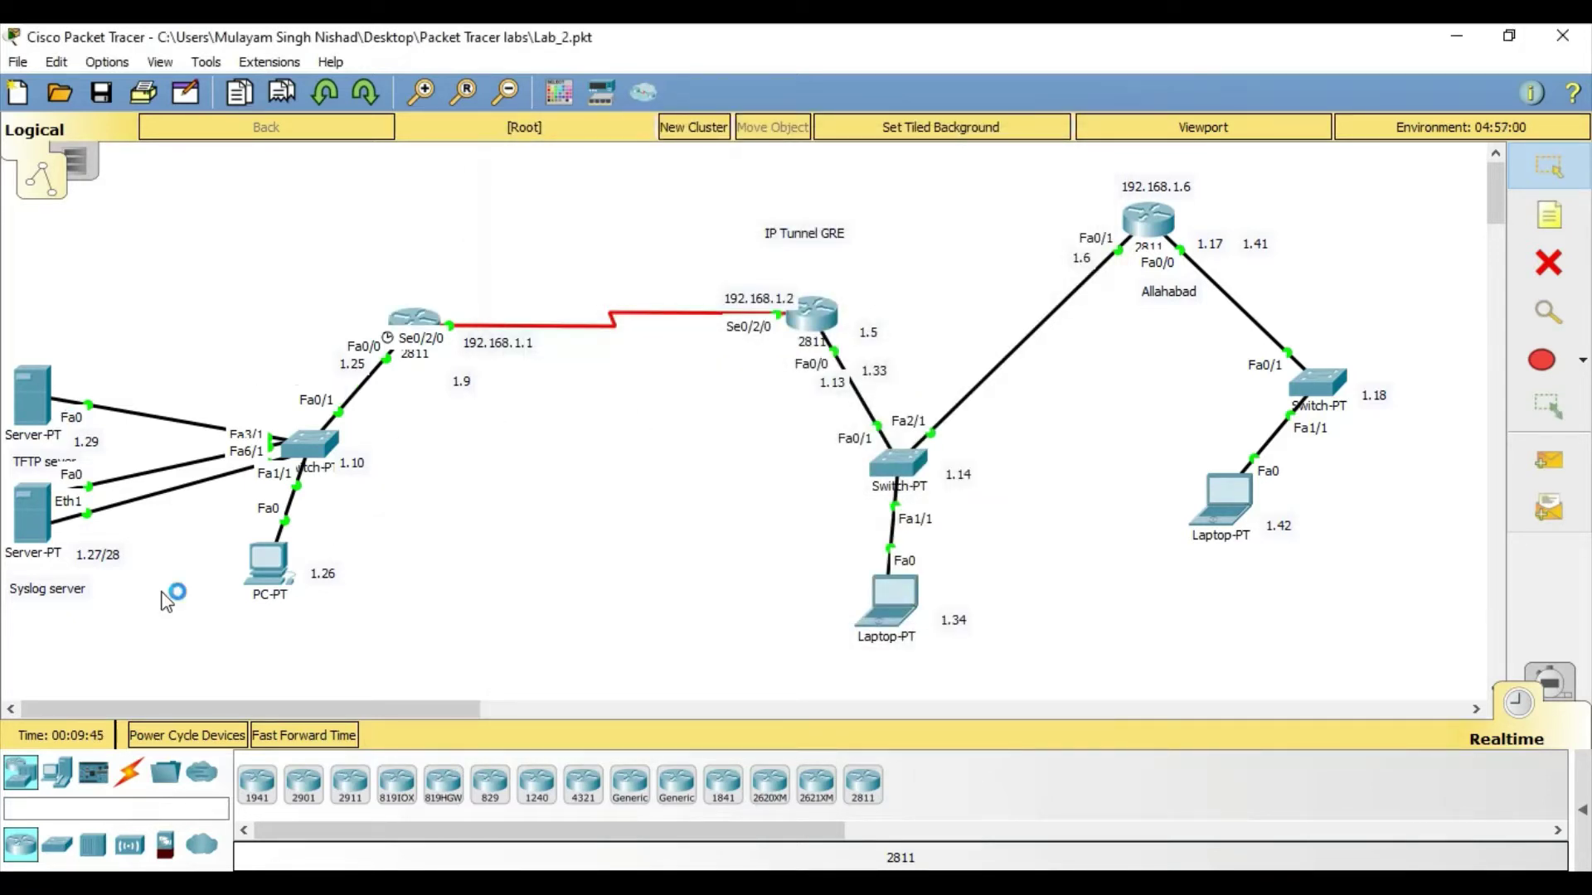
{"action": "left_click", "coordinate": [312, 467]}
Ping 192.168.1.29 from PC3's command prompt, then close the PC3 window.
{"action": "left_click", "coordinate": [1235, 521]}
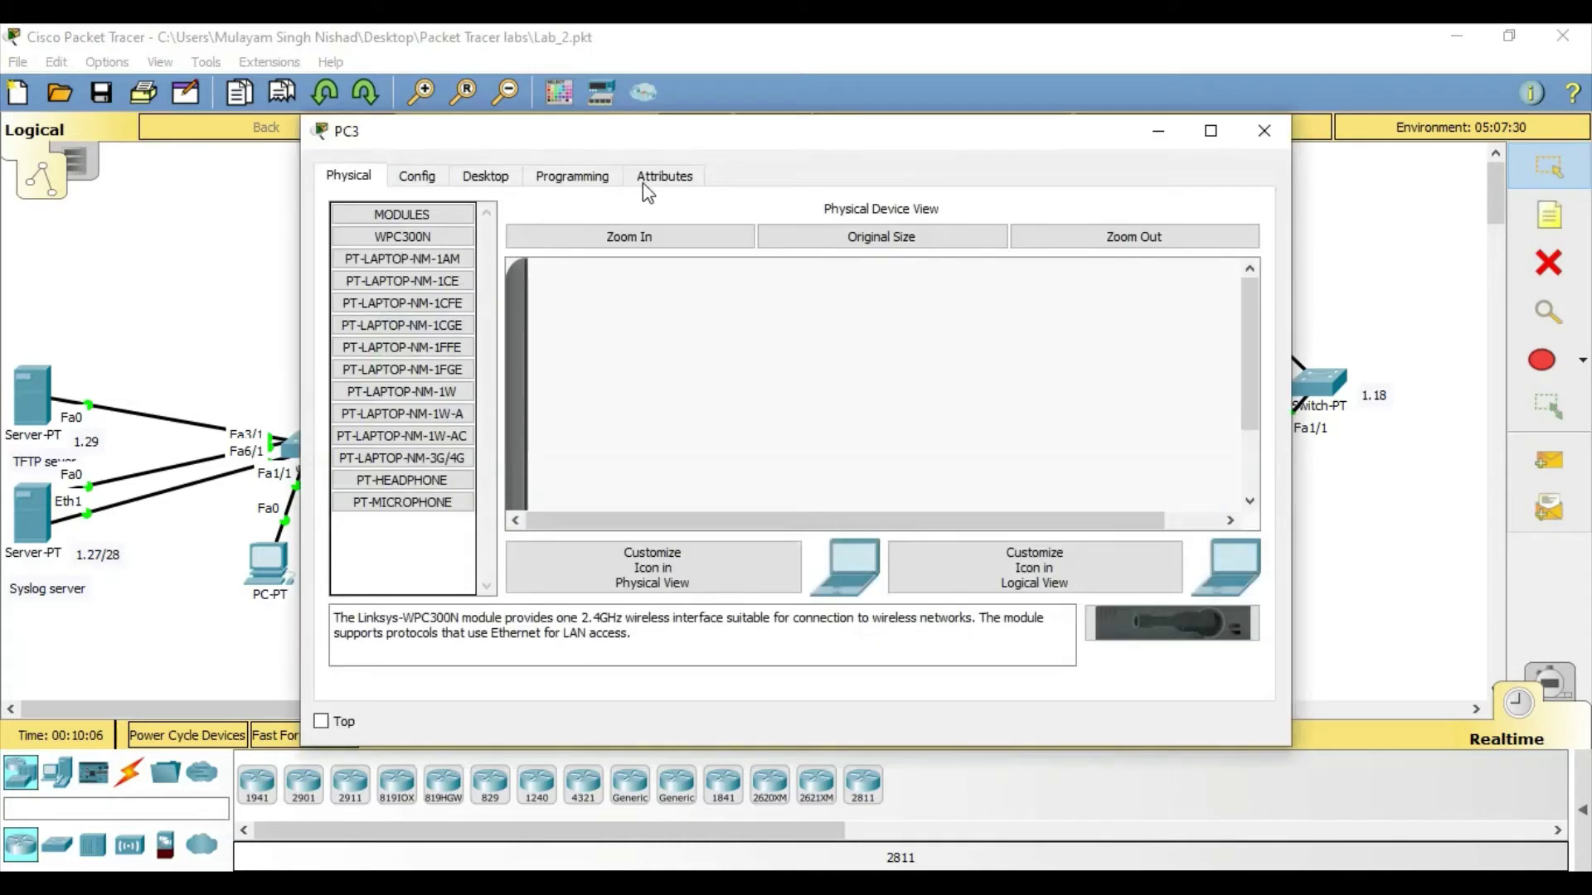
{"action": "left_click", "coordinate": [508, 174]}
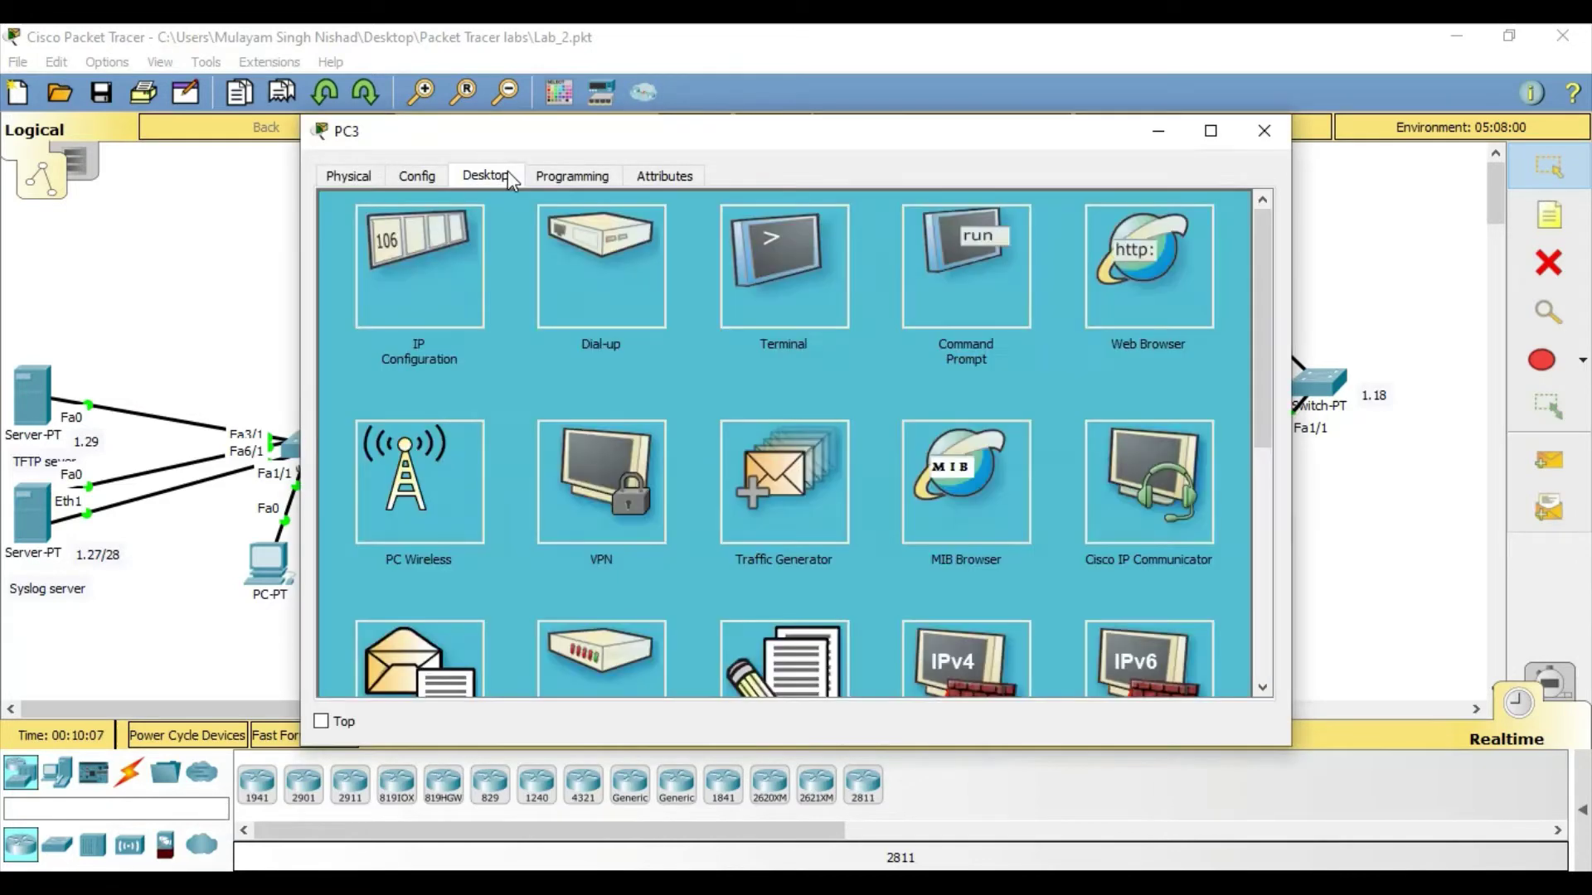
{"action": "left_click", "coordinate": [959, 277]}
{"action": "type", "text": "pig"}
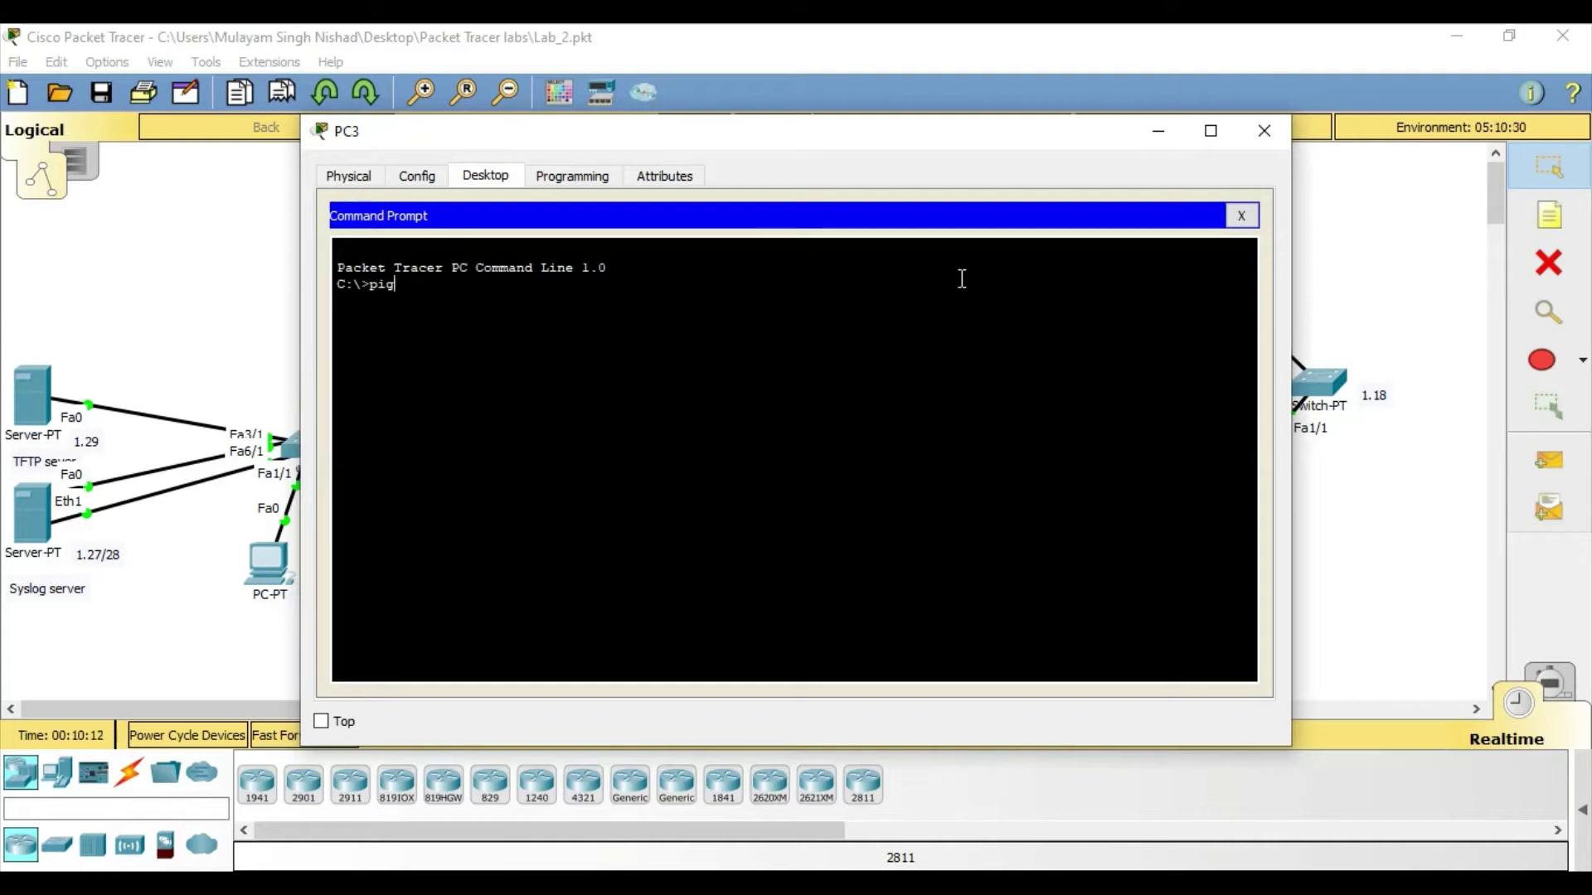
{"action": "key", "text": "BackSpace"}
{"action": "type", "text": "ng"}
{"action": "type", "text": "192.168.1.29"}
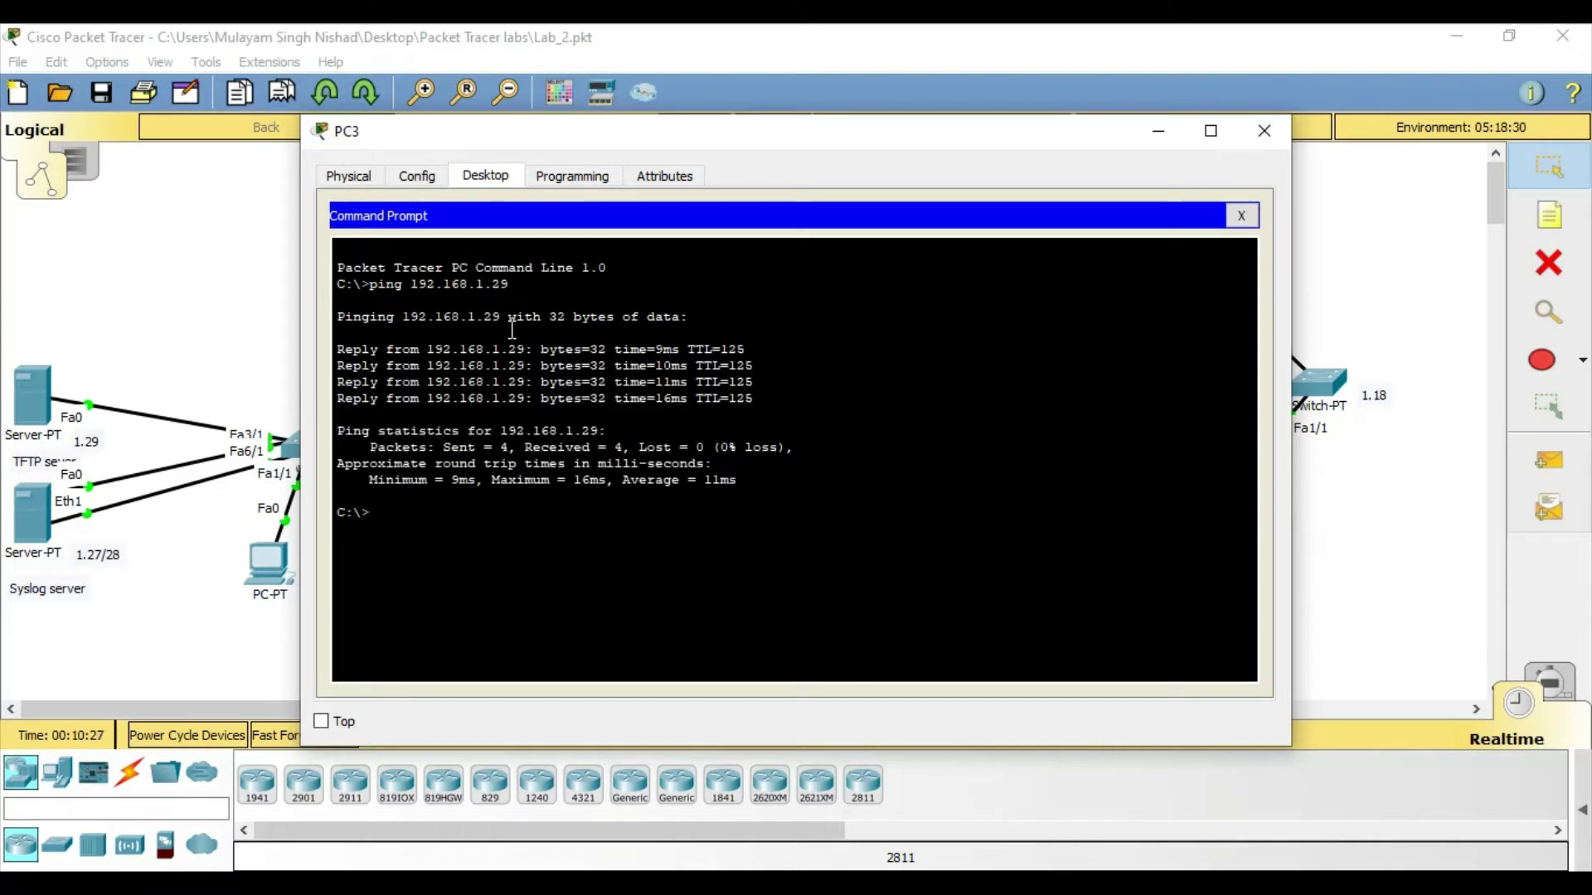
{"action": "left_click", "coordinate": [1266, 130]}
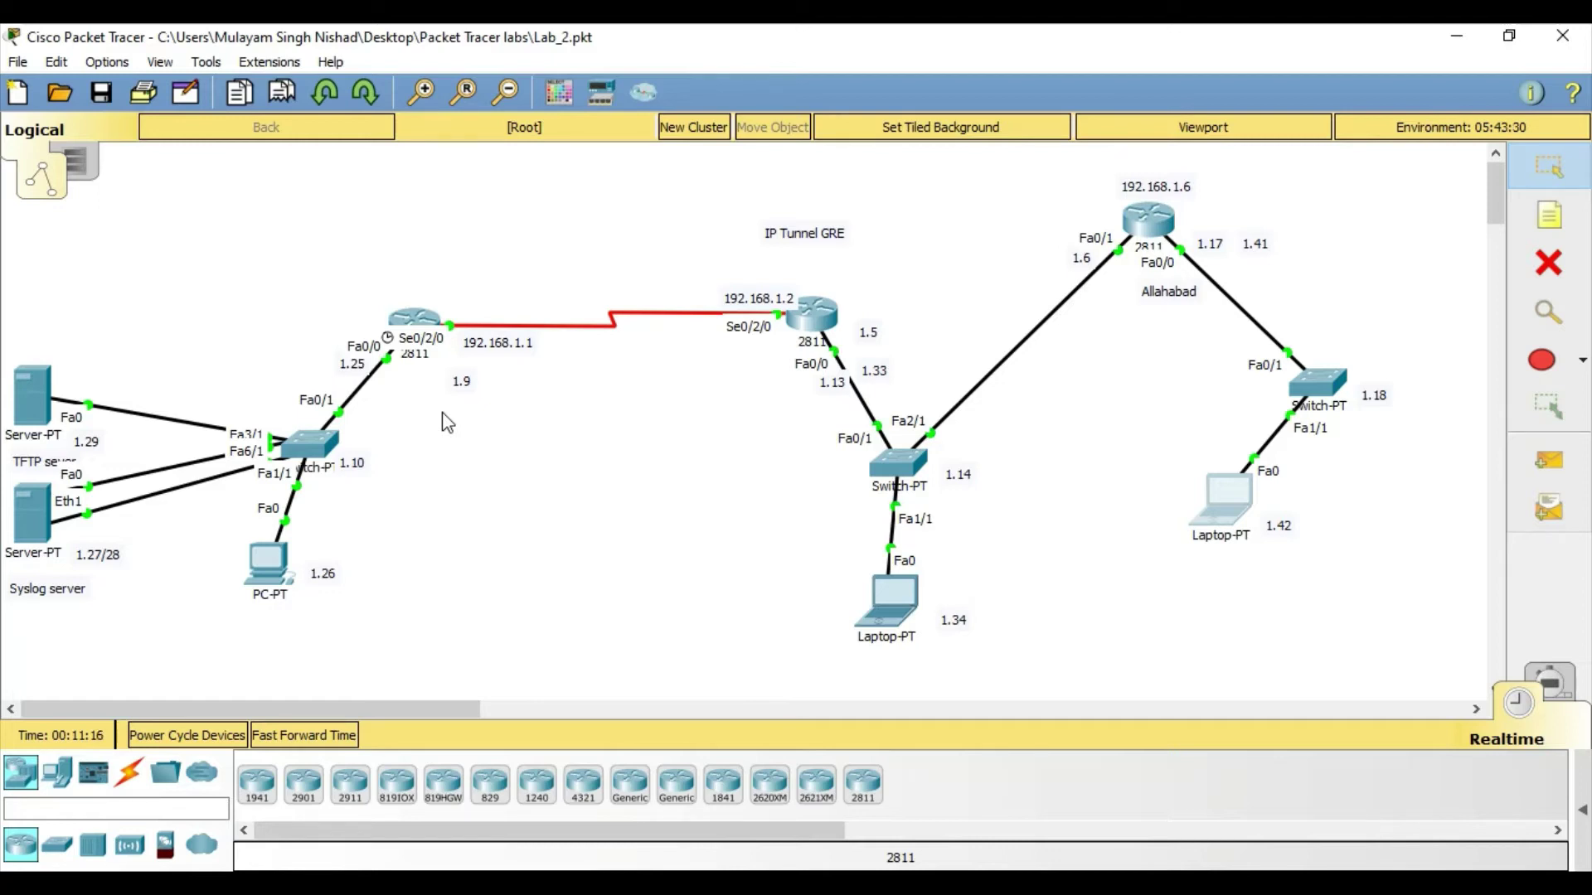
{"action": "left_click", "coordinate": [426, 330]}
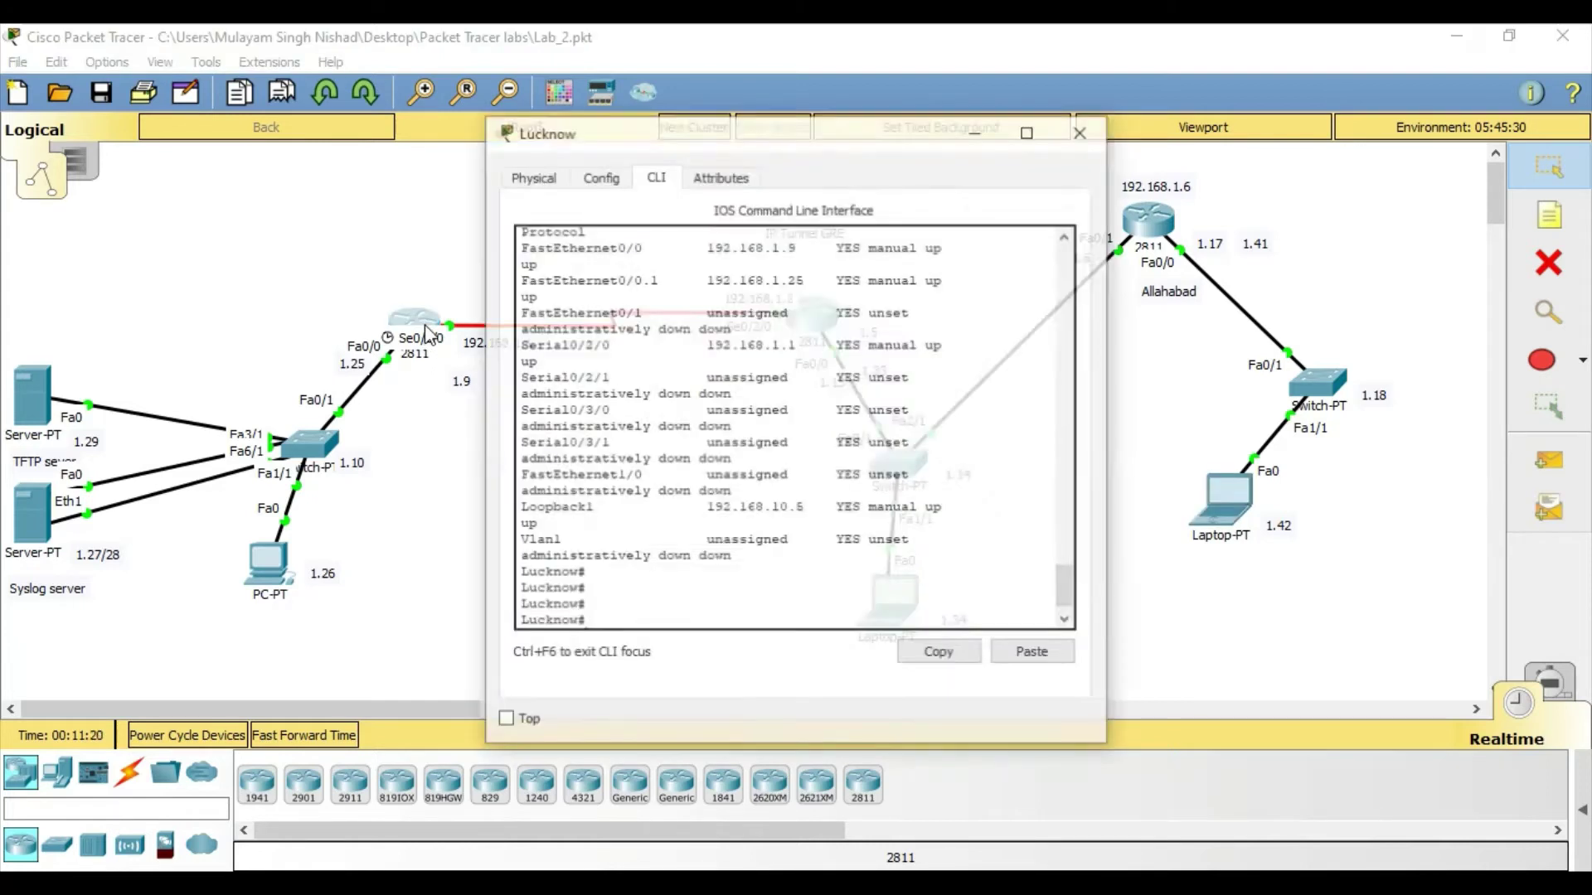
{"action": "key", "text": "Return"}
{"action": "key", "text": "Return"}
{"action": "key", "text": "Return"}
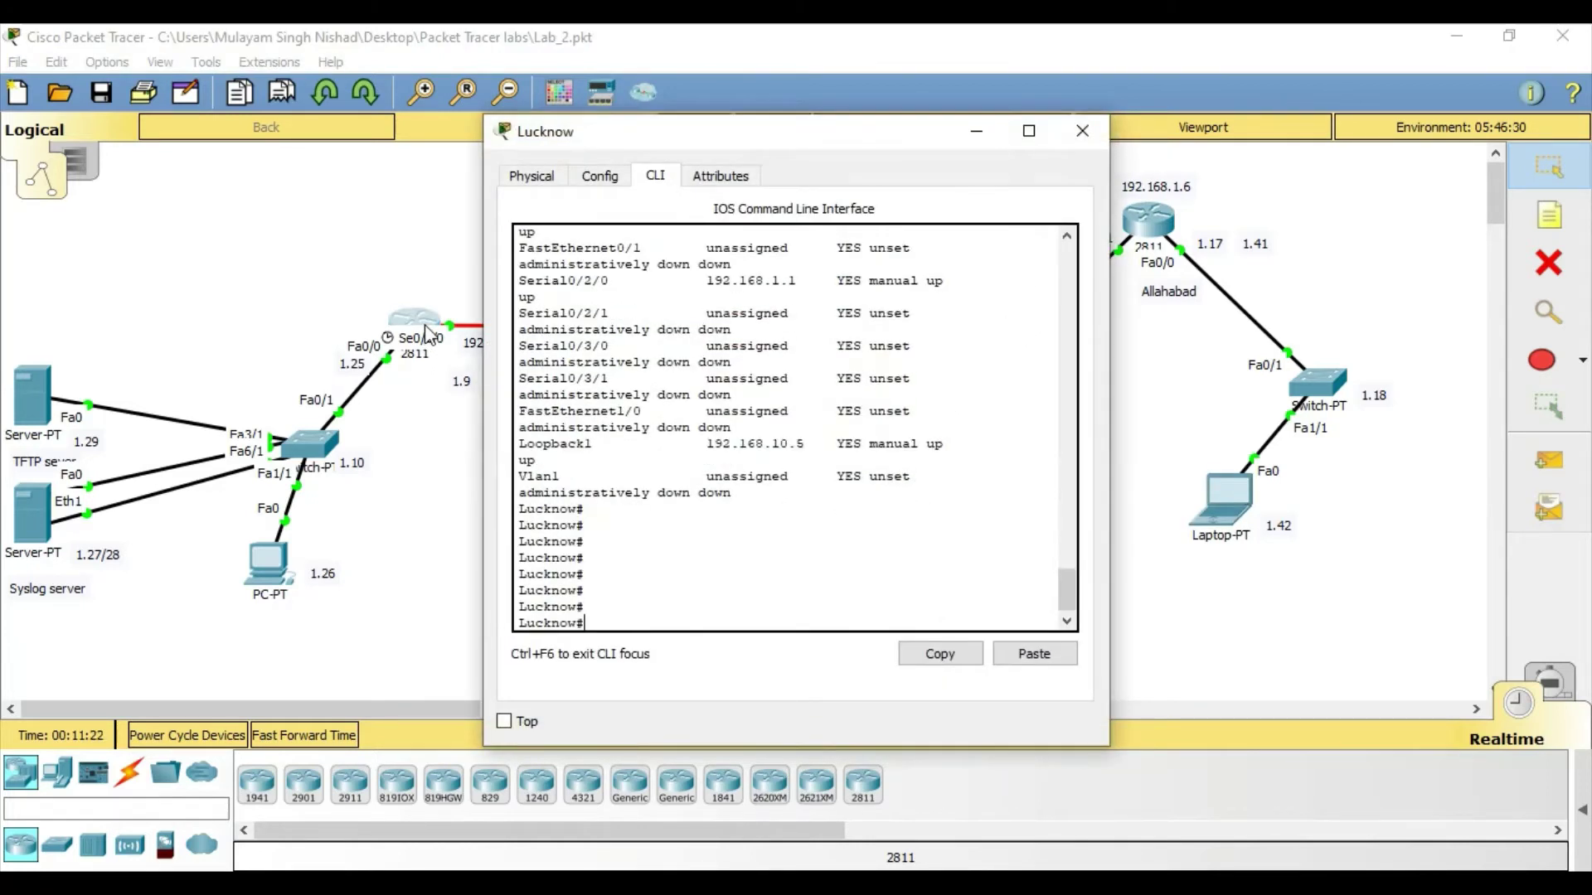
{"action": "type", "text": "config t"}
{"action": "key", "text": "Return"}
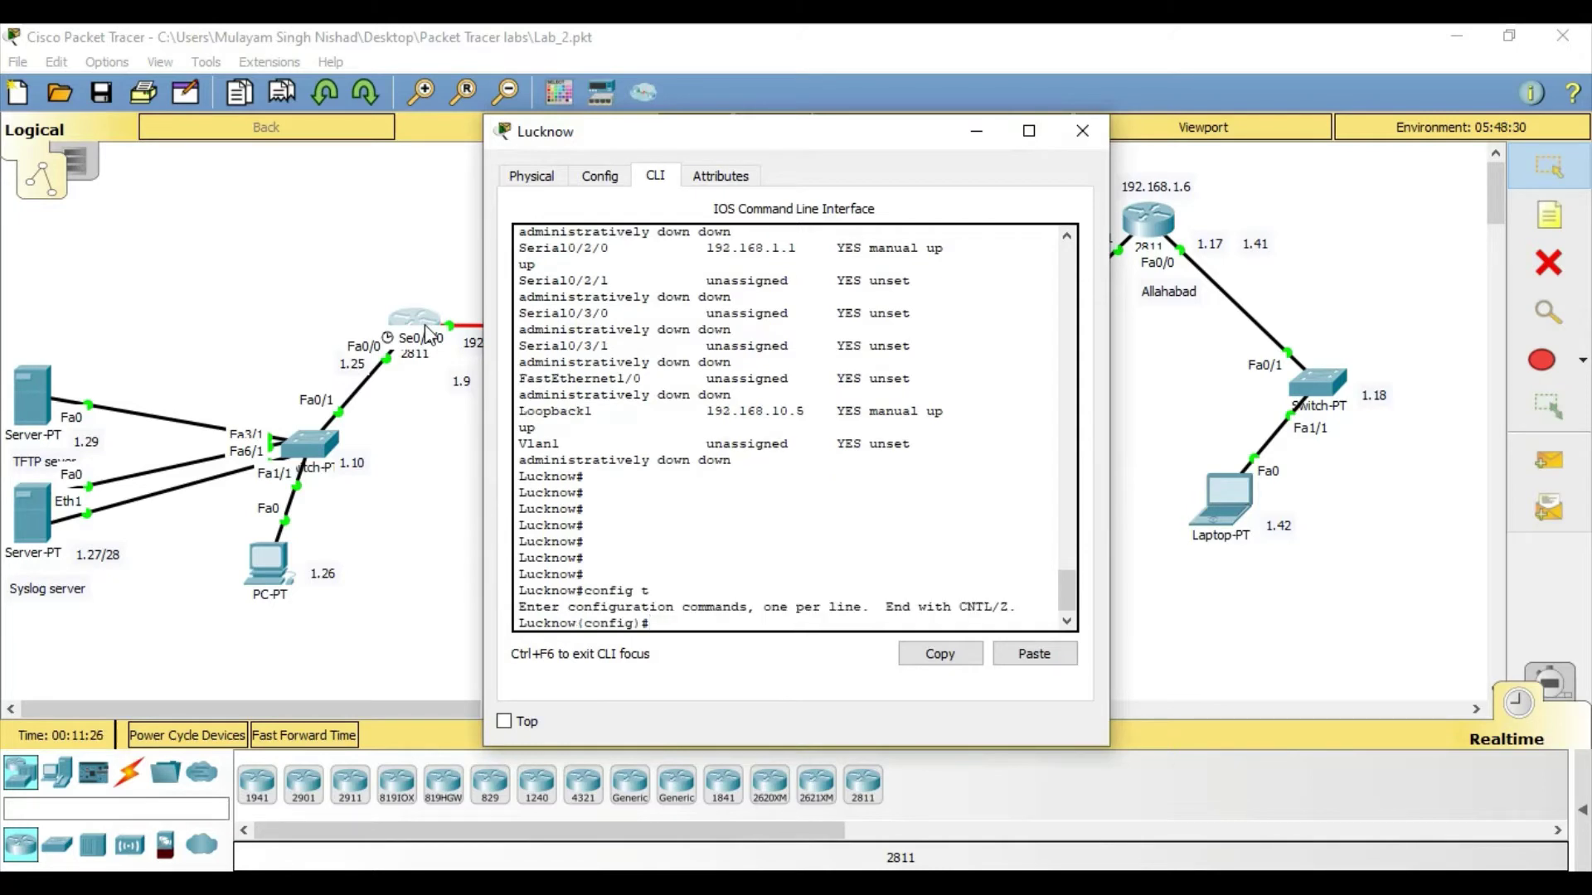
{"action": "type", "text": "int tun"}
{"action": "key", "text": "Tab"}
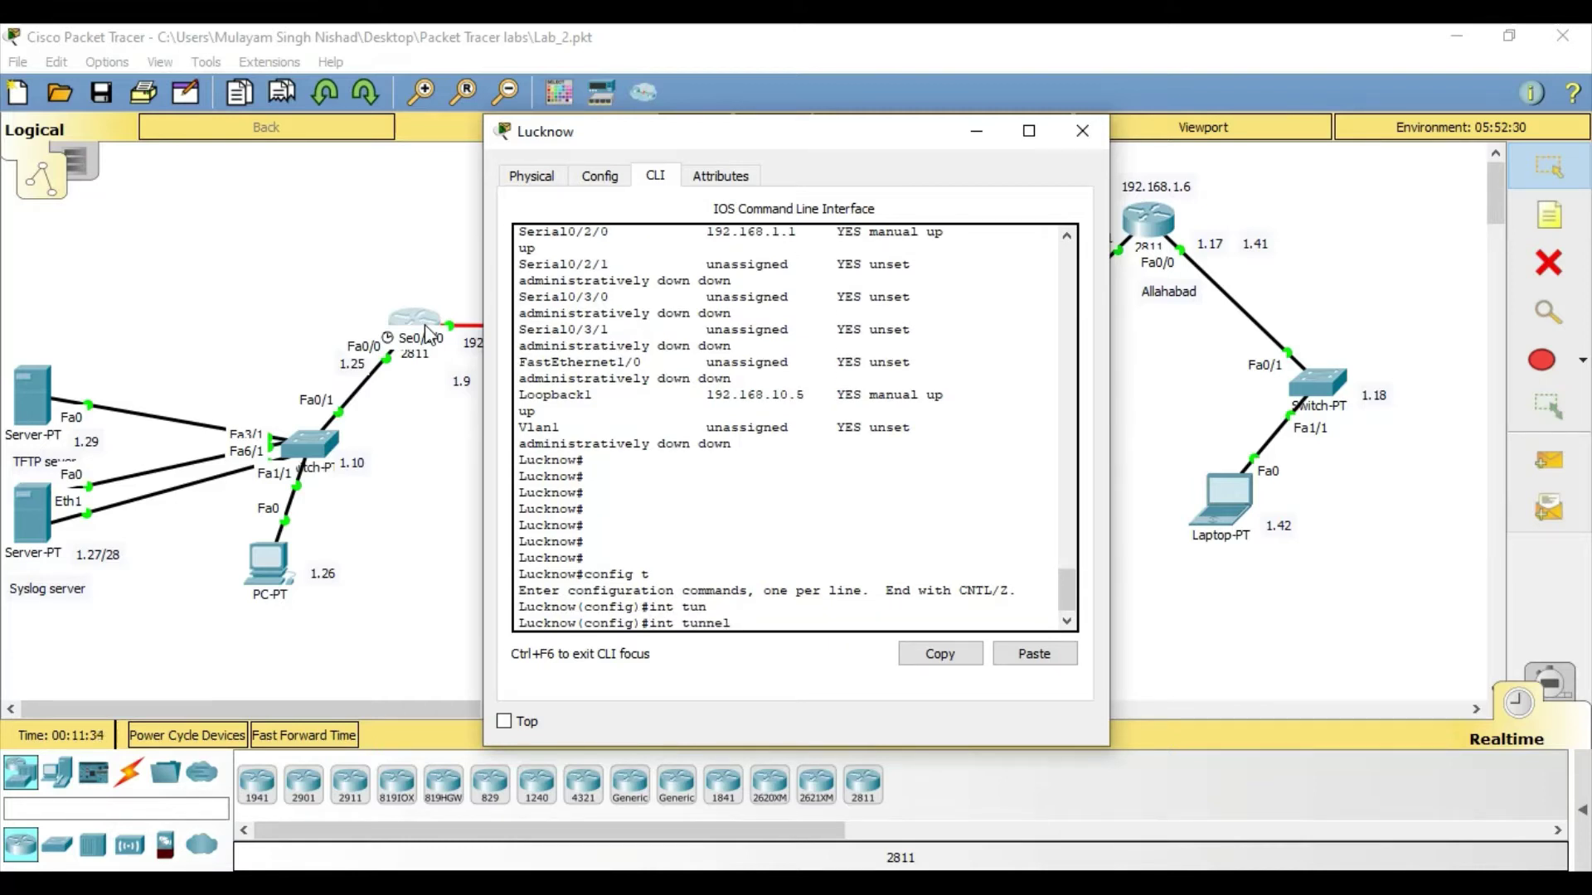
{"action": "type", "text": "?"}
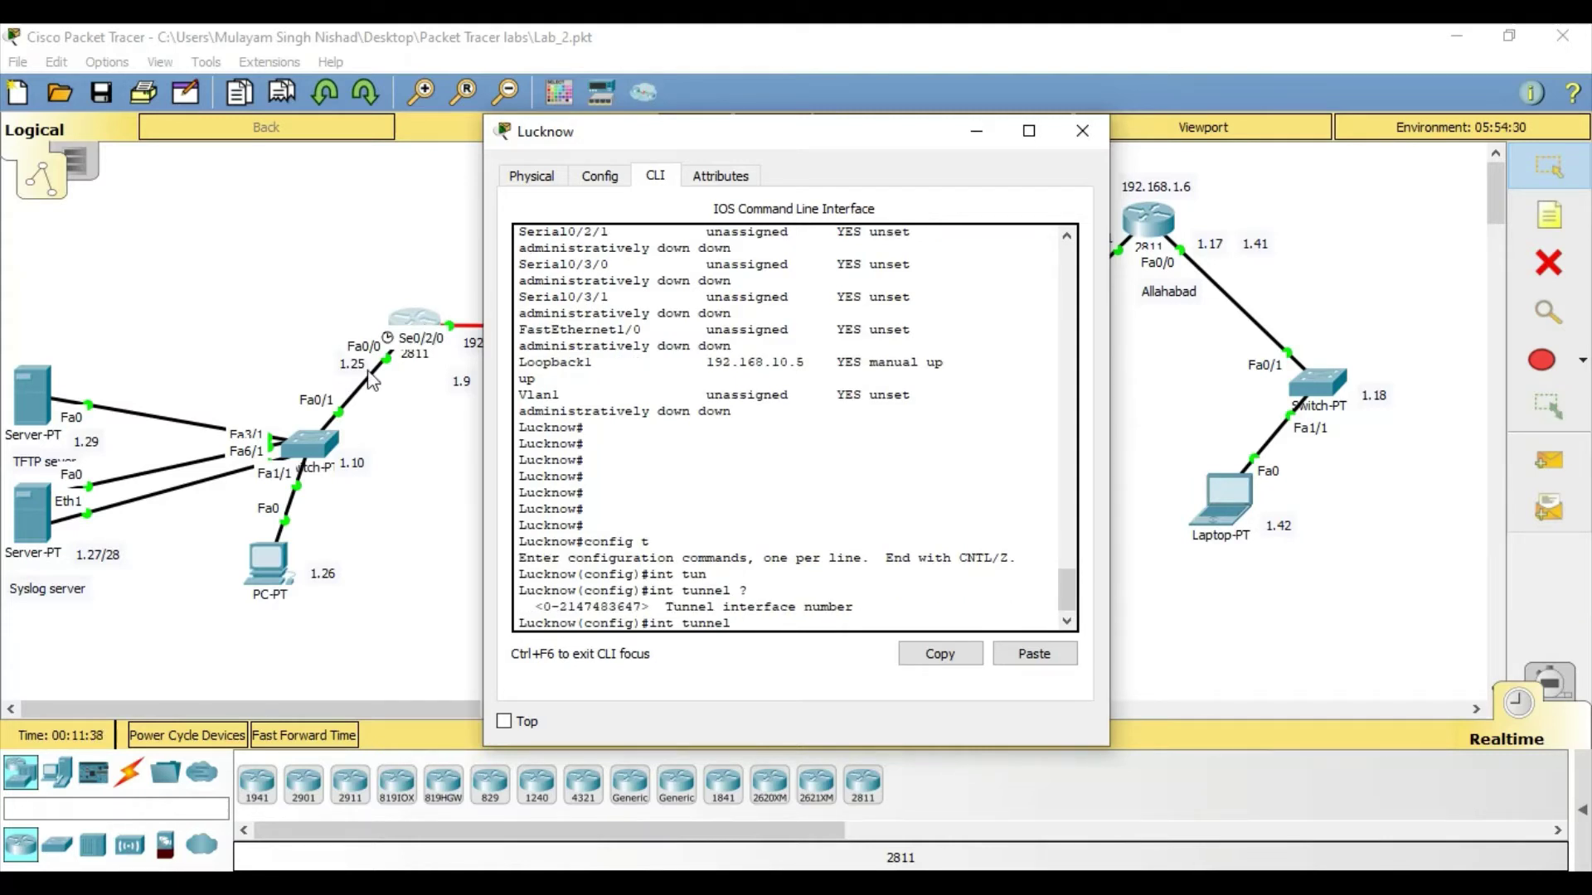
{"action": "double_click", "coordinate": [546, 606]}
{"action": "left_click_drag", "start_coordinate": [560, 606], "coordinate": [644, 608]}
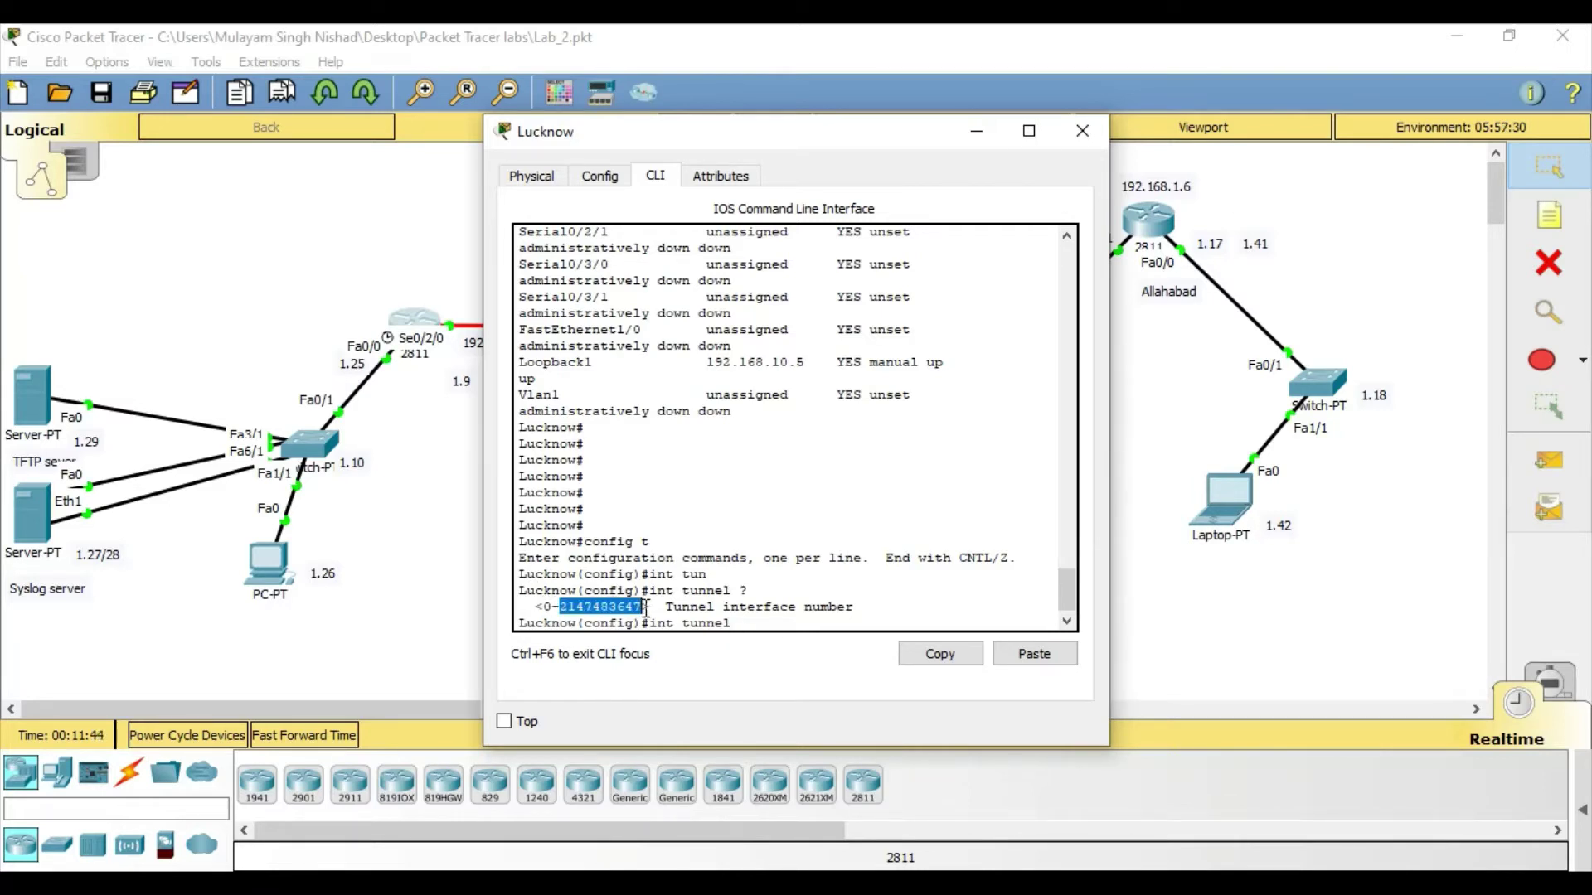
{"action": "left_click", "coordinate": [763, 618]}
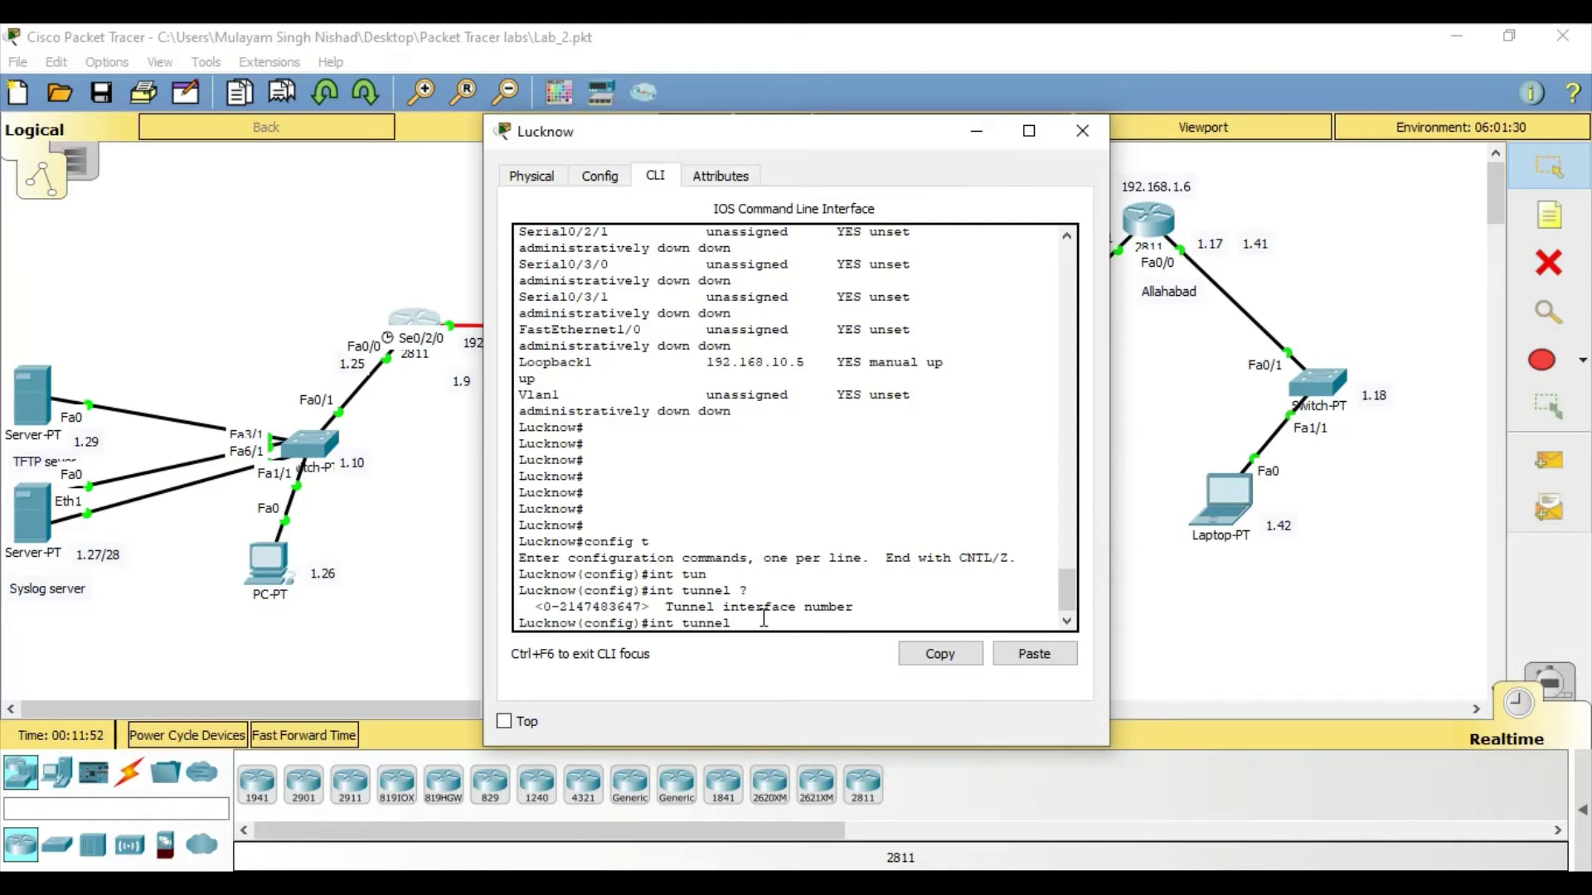
Create interface Tunnel100 on Lucknow and enter ip address 5.5.5.5 255.255.255.252.
{"action": "type", "text": "100"}
{"action": "key", "text": "Return"}
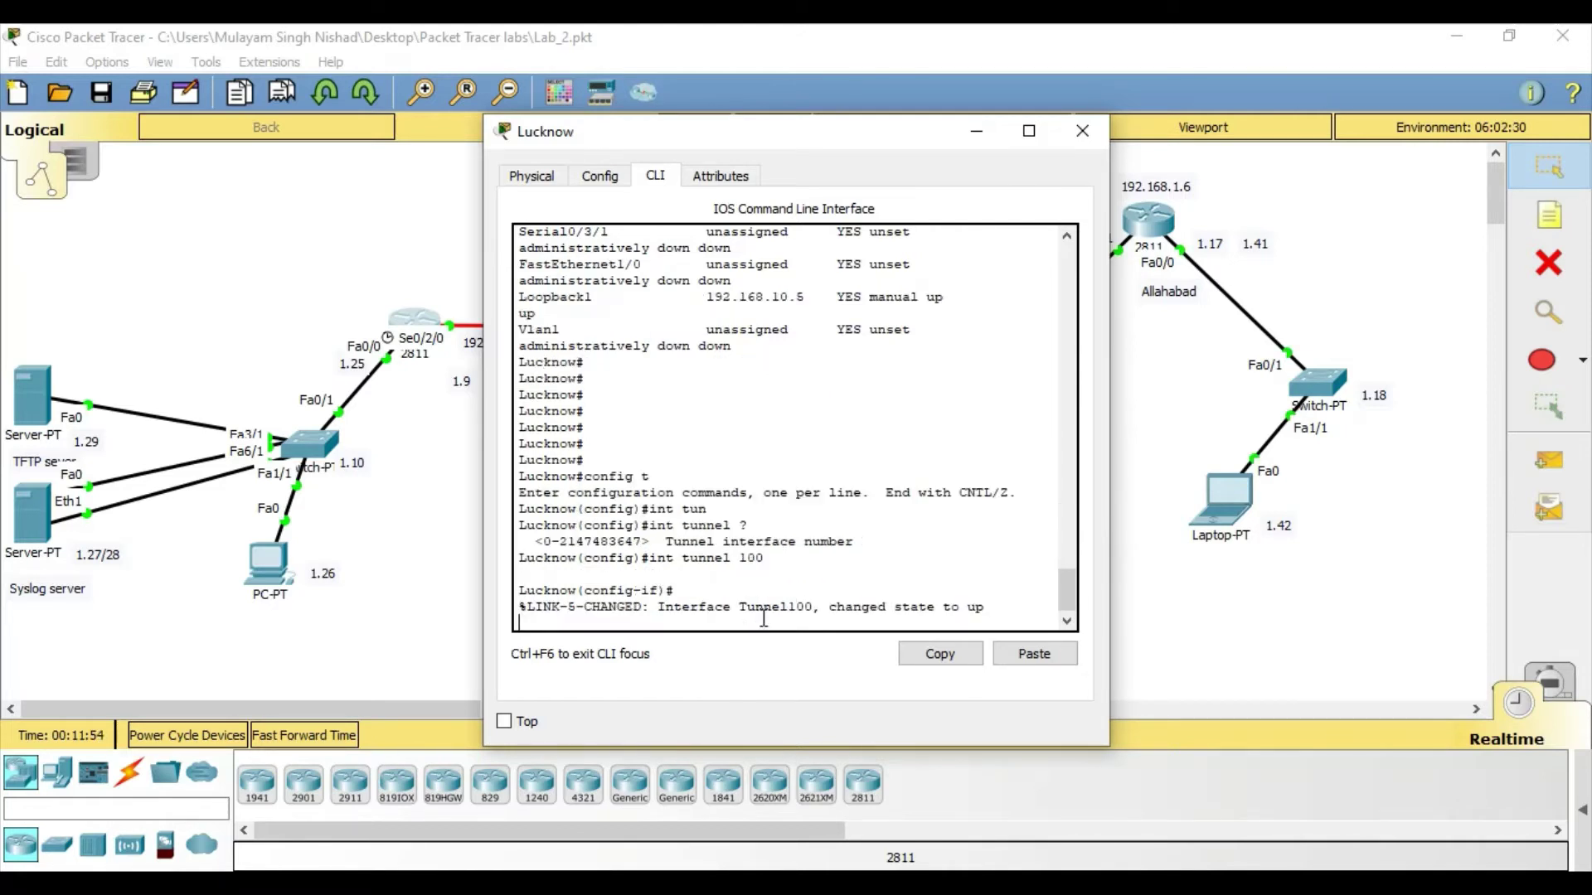
{"action": "key", "text": "Return"}
{"action": "key", "text": "Return"}
{"action": "key", "text": "Return"}
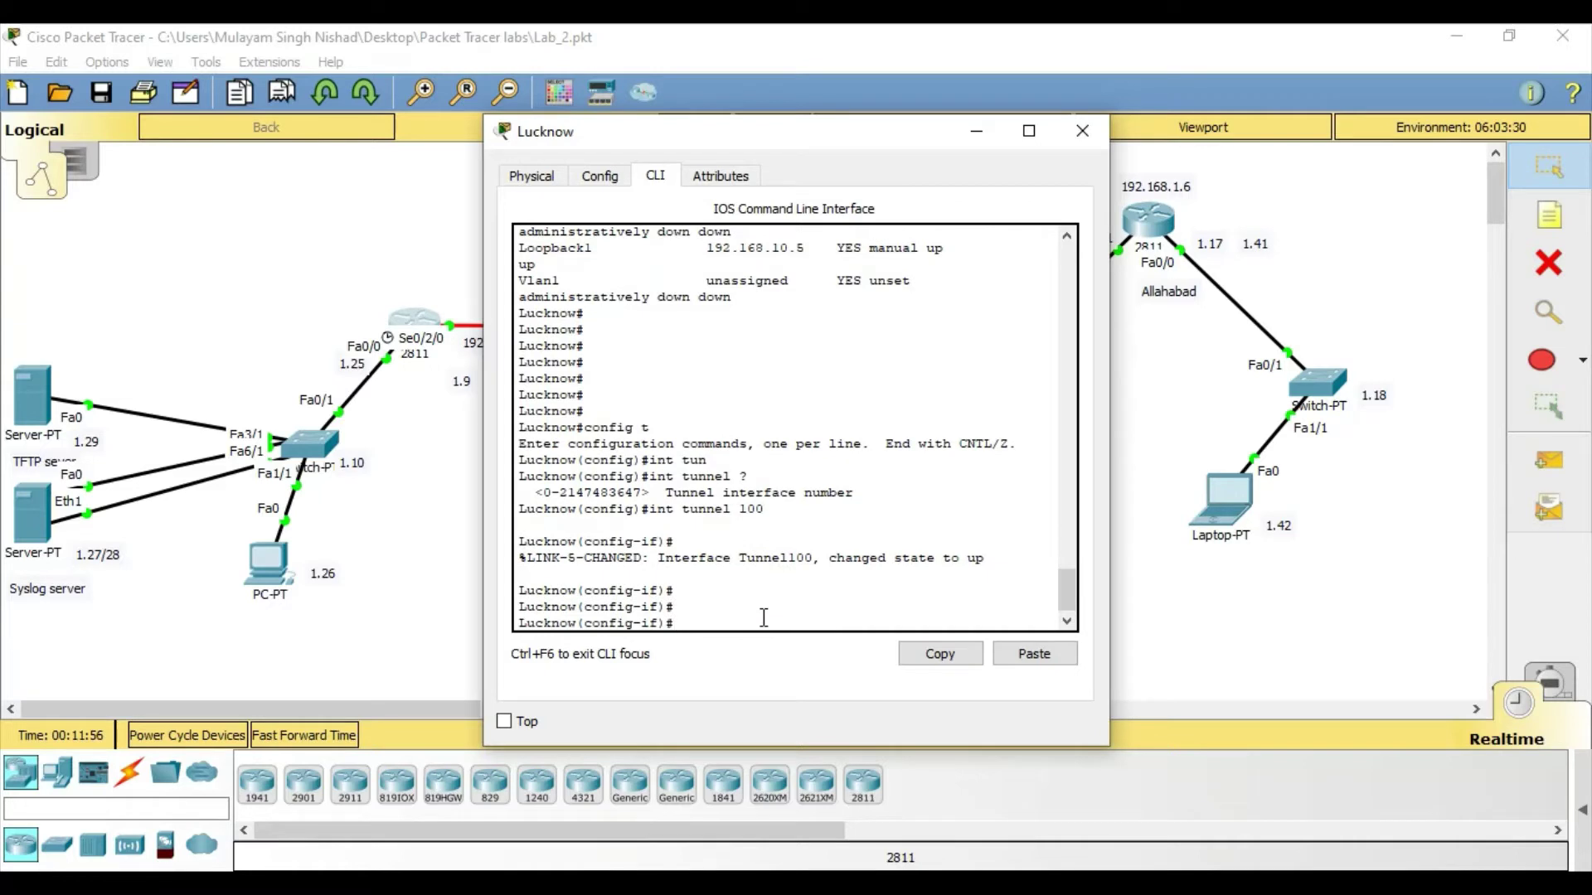
{"action": "type", "text": "ip hadd"}
{"action": "key", "text": "BackSpace"}
{"action": "key", "text": "BackSpace"}
{"action": "key", "text": "BackSpace"}
{"action": "key", "text": "BackSpace"}
{"action": "type", "text": "add"}
{"action": "key", "text": "Tab"}
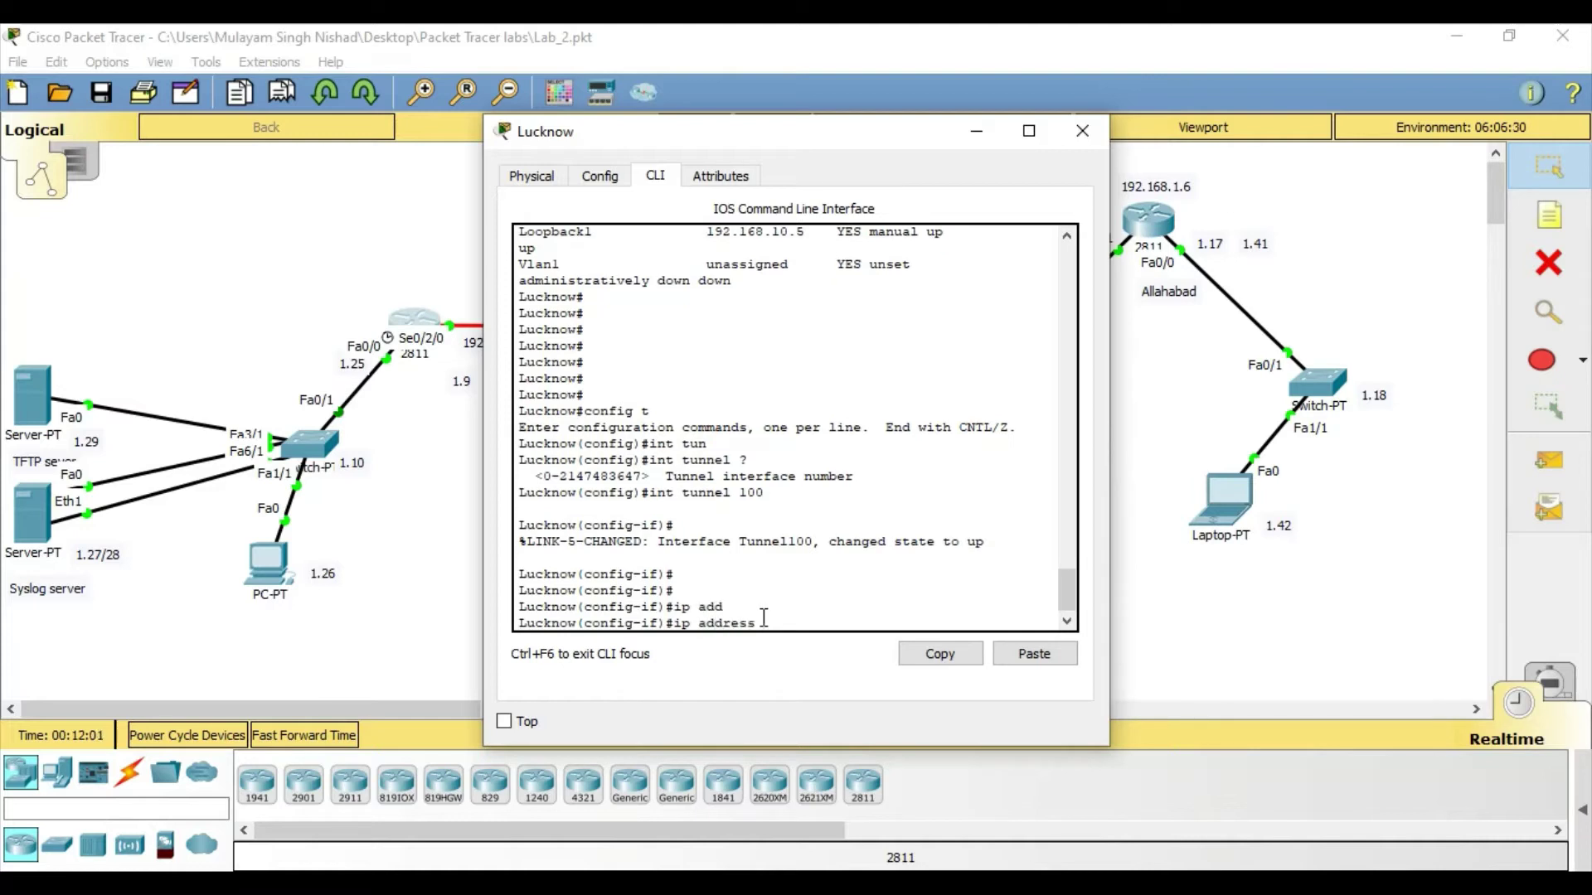
{"action": "type", "text": "5.5.5.5 "}
{"action": "type", "text": "255.255.255.252"}
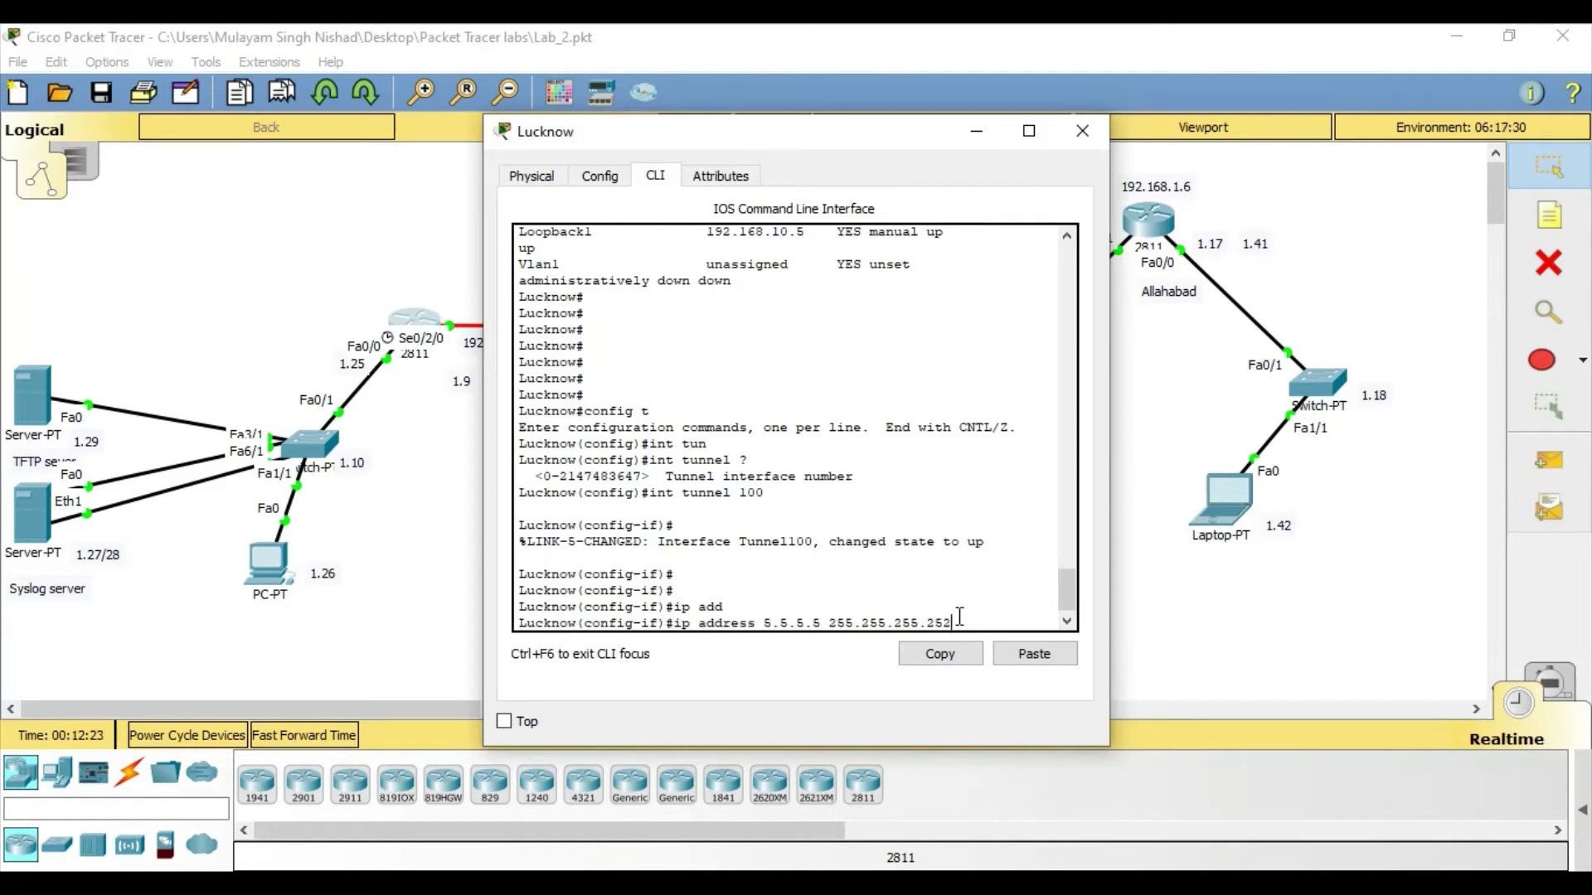
Minimize the Lucknow console to view the topology, then restore it.
{"action": "left_click", "coordinate": [976, 131]}
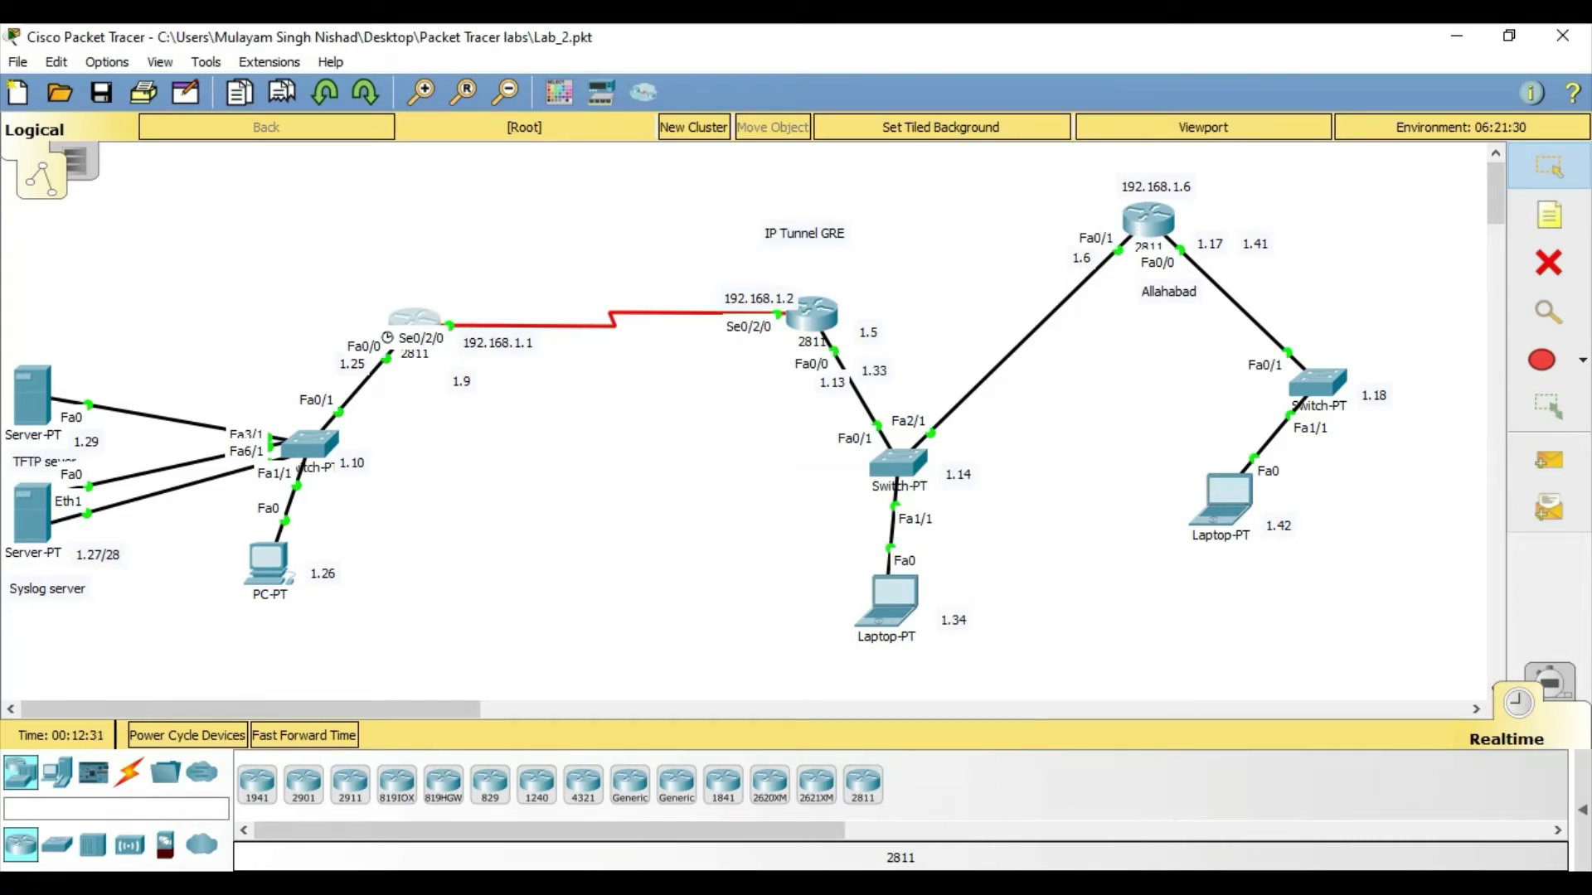
{"action": "left_click", "coordinate": [885, 885]}
{"action": "left_click", "coordinate": [998, 816]}
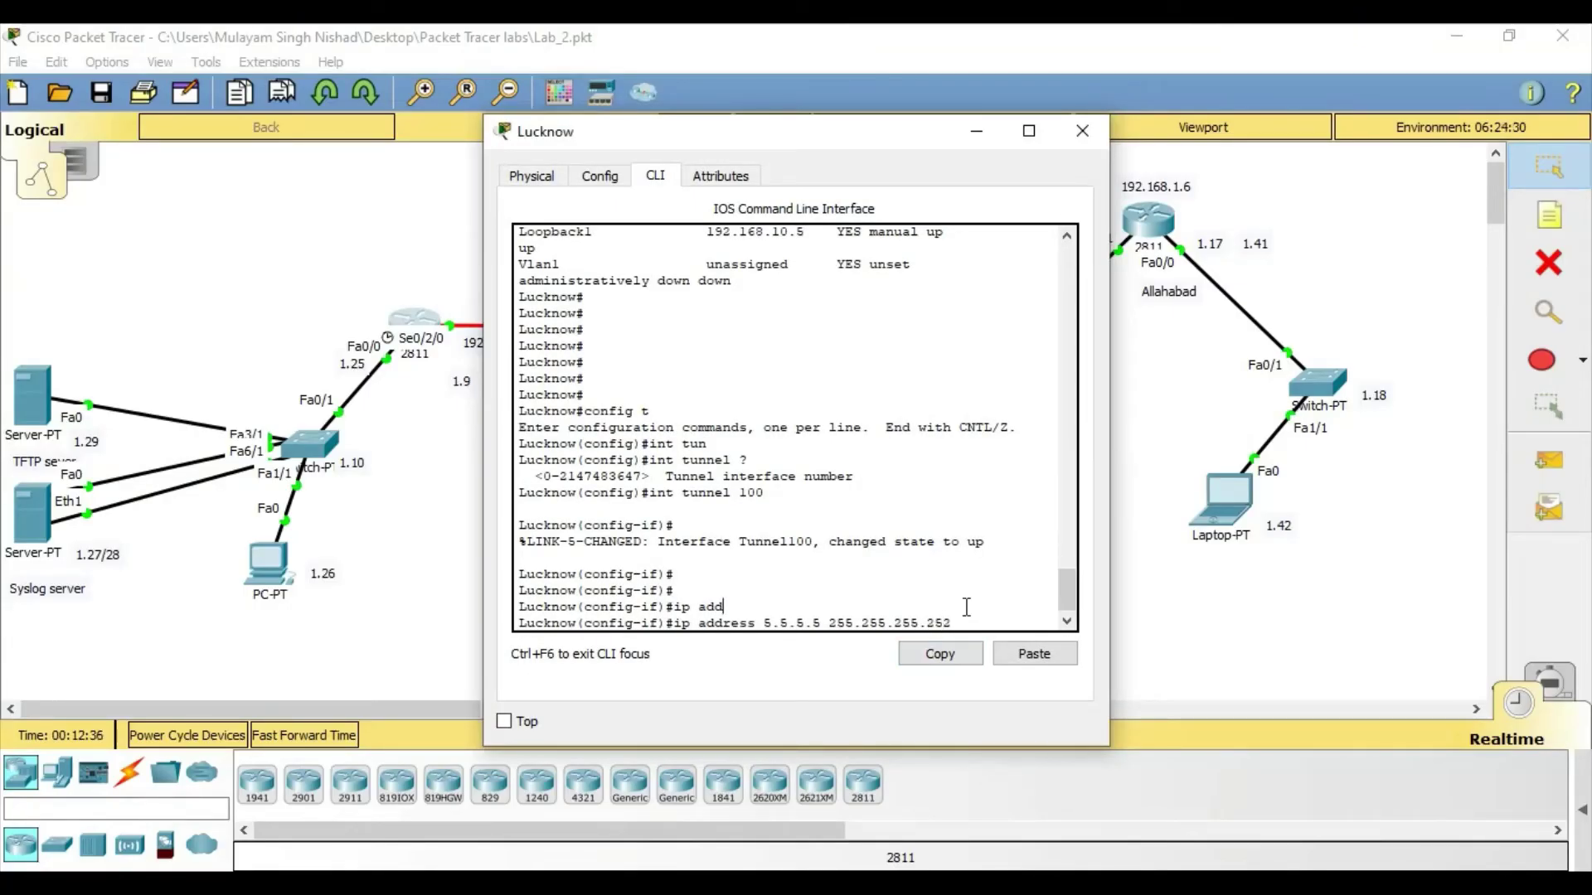
Apply the tunnel address and set Lucknow's tunnel source to s0/2/0.
{"action": "key", "text": "Return"}
{"action": "key", "text": "Return"}
{"action": "key", "text": "Return"}
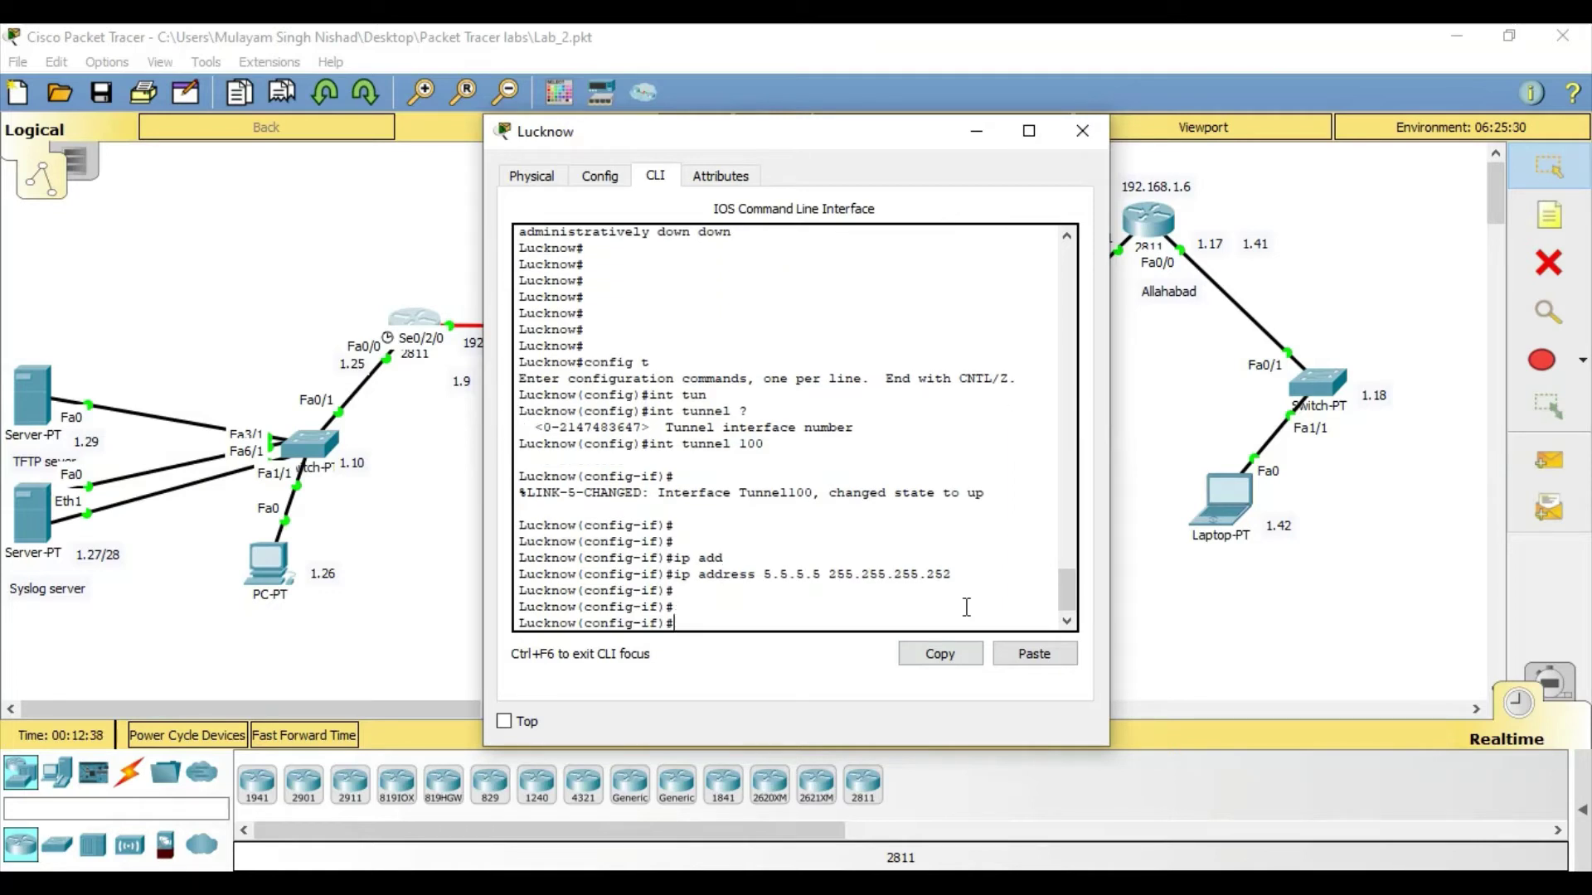
{"action": "type", "text": "ip "}
{"action": "type", "text": "su"}
{"action": "key", "text": "Return"}
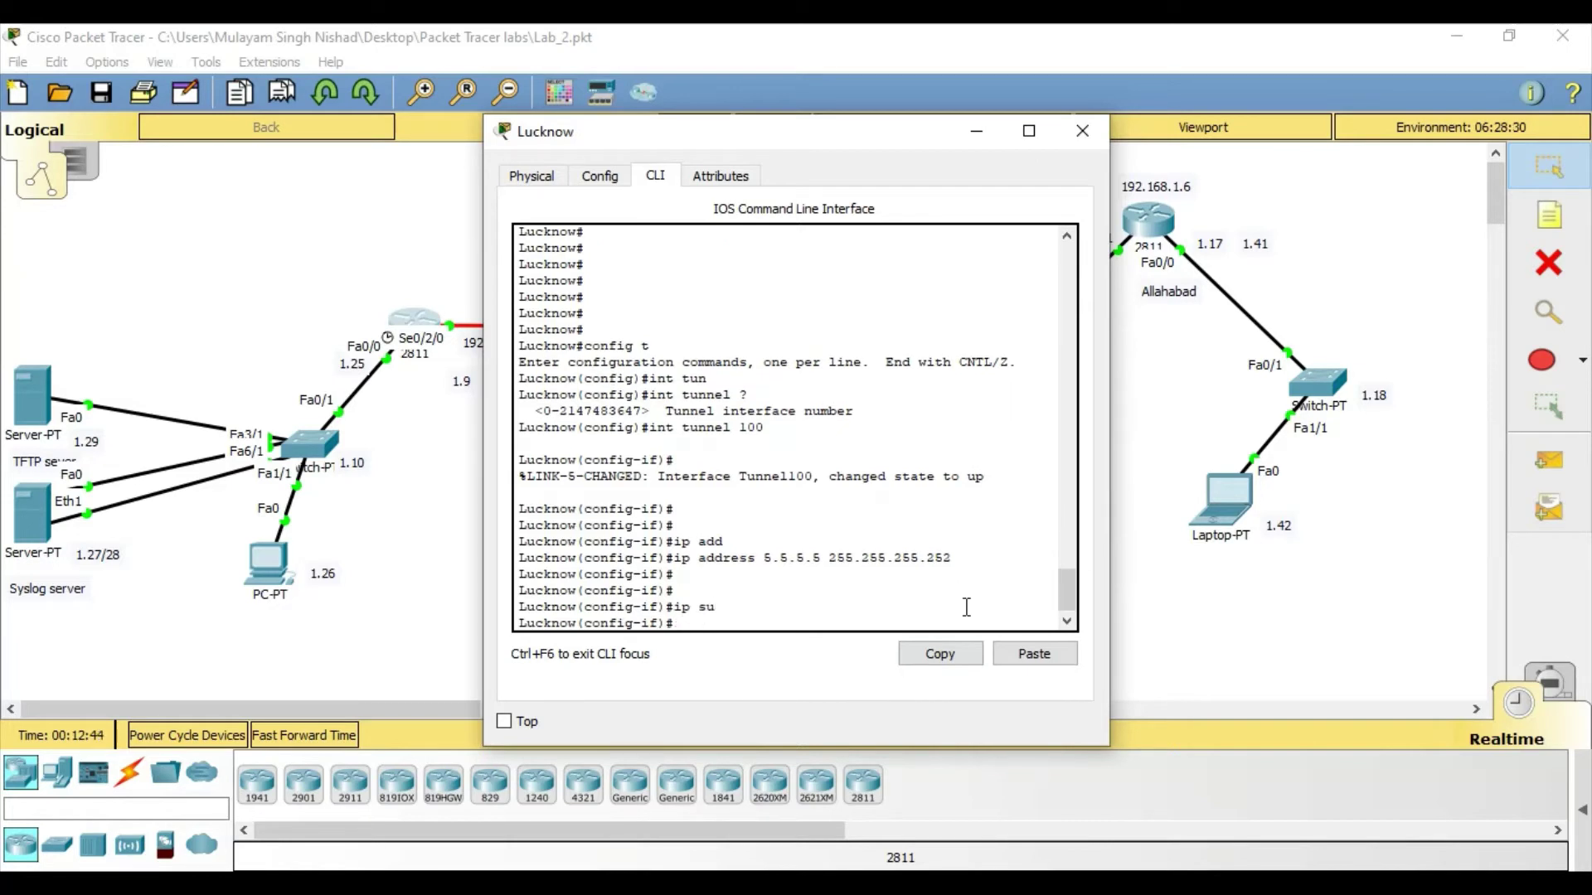
{"action": "type", "text": "?"}
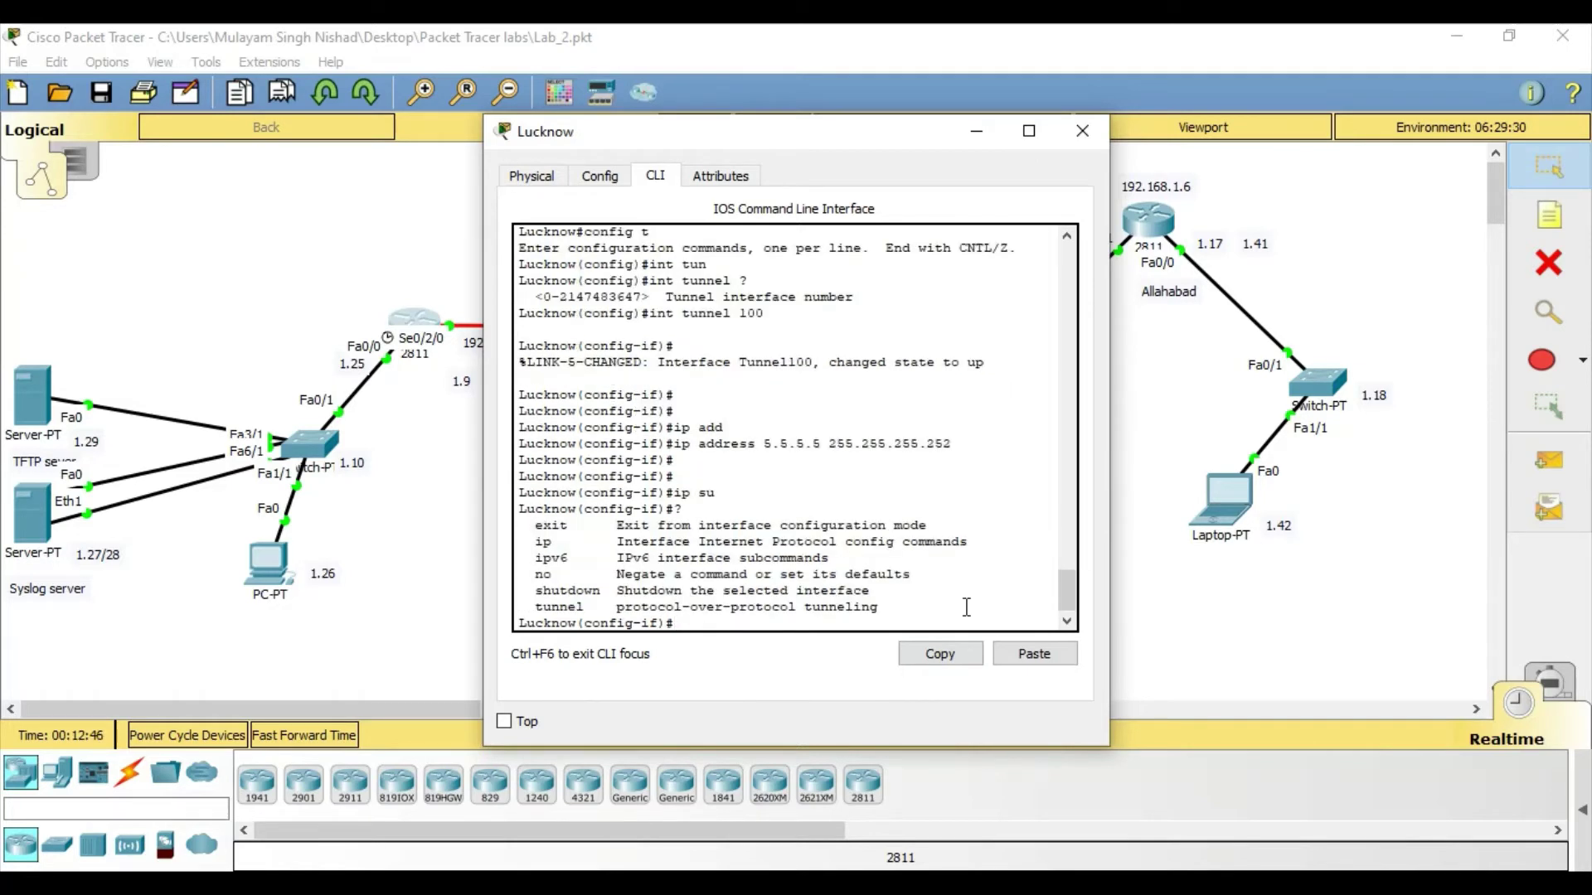
{"action": "type", "text": "tun"}
{"action": "key", "text": "Tab"}
{"action": "type", "text": "?"}
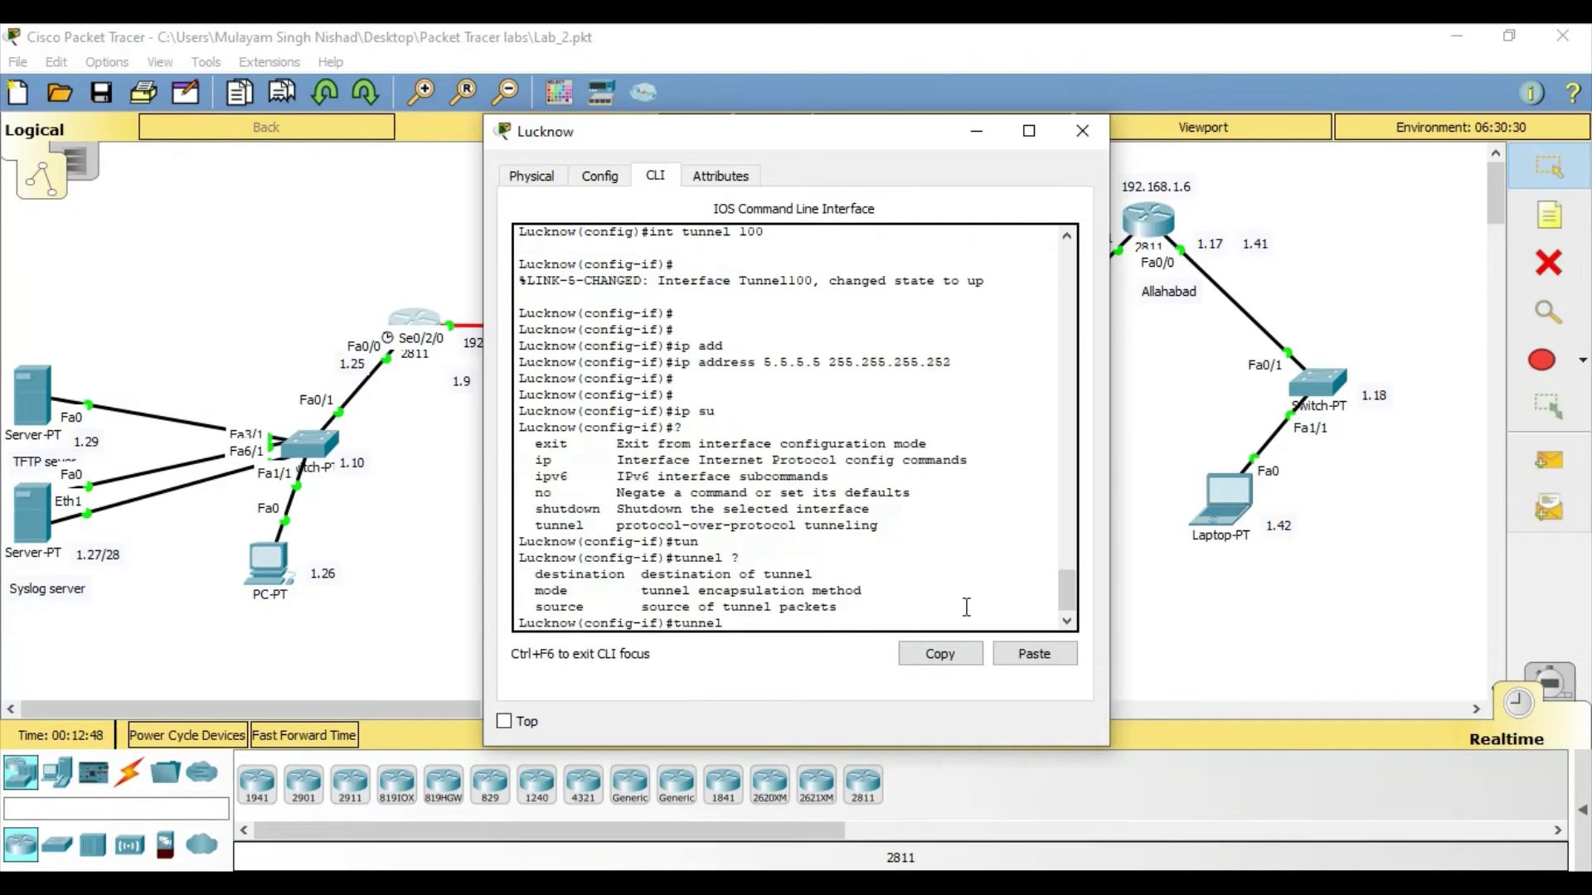
{"action": "type", "text": "sa"}
{"action": "key", "text": "BackSpace"}
{"action": "type", "text": "our"}
{"action": "key", "text": "Tab"}
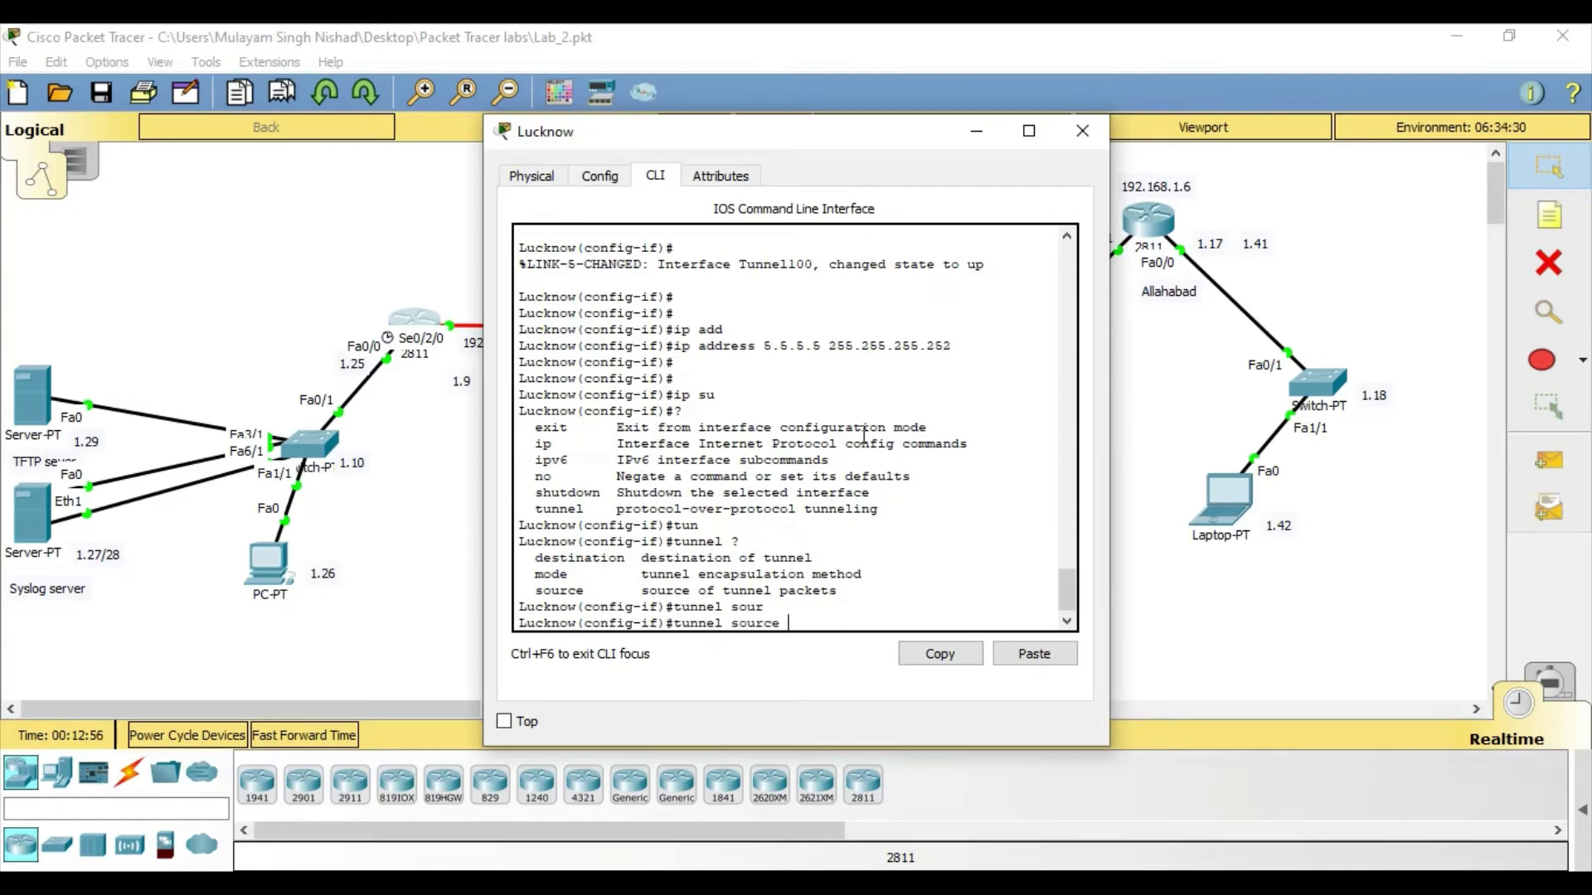
{"action": "type", "text": "?"}
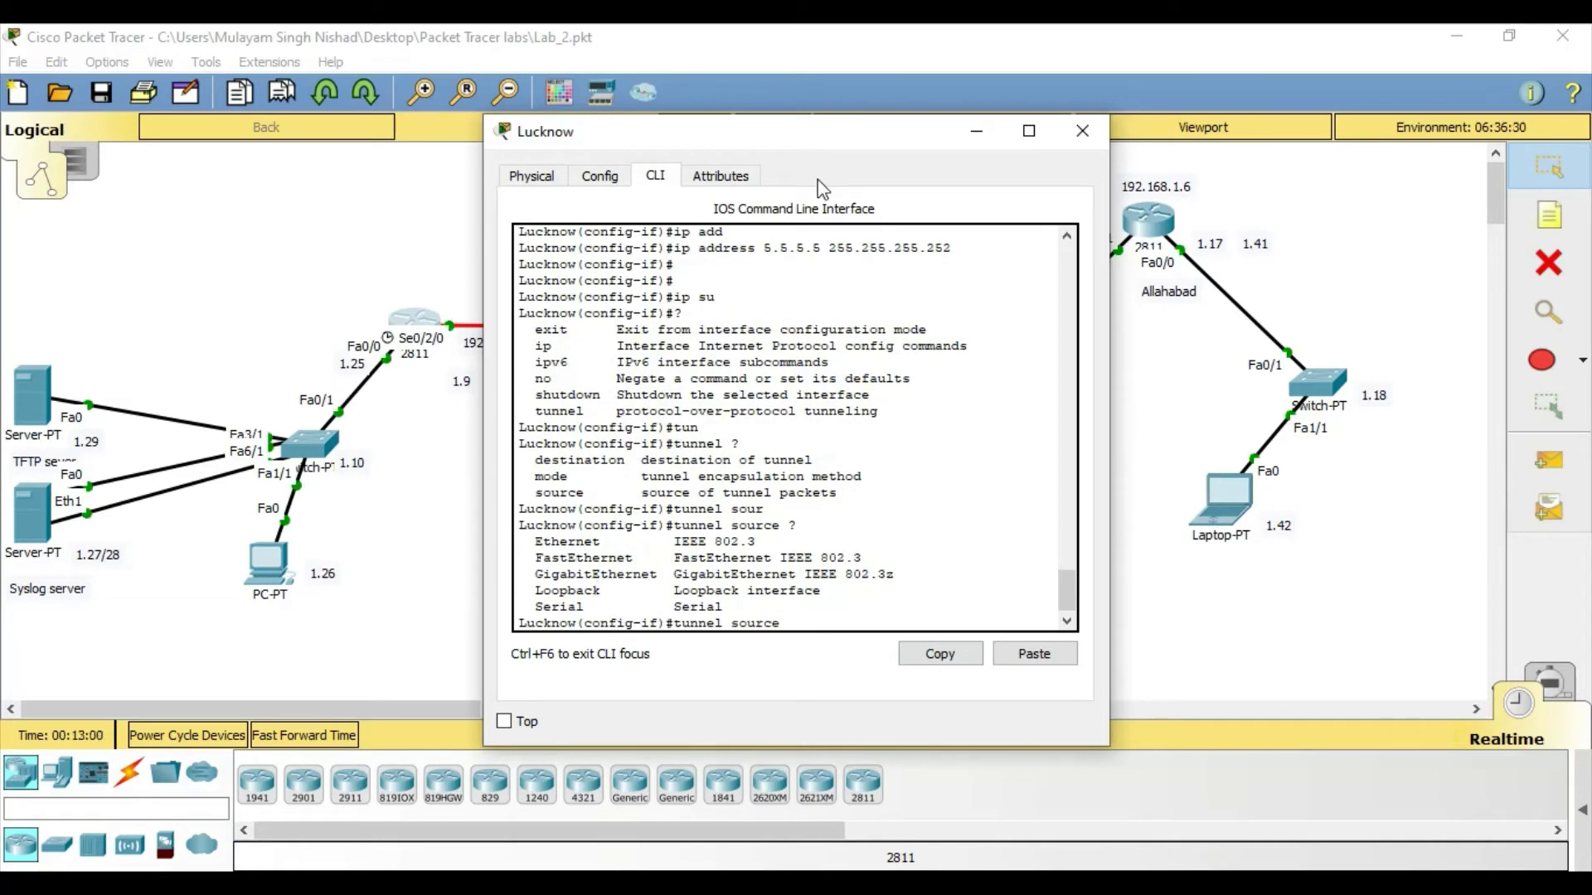
{"action": "left_click_drag", "start_coordinate": [787, 147], "coordinate": [668, 477]}
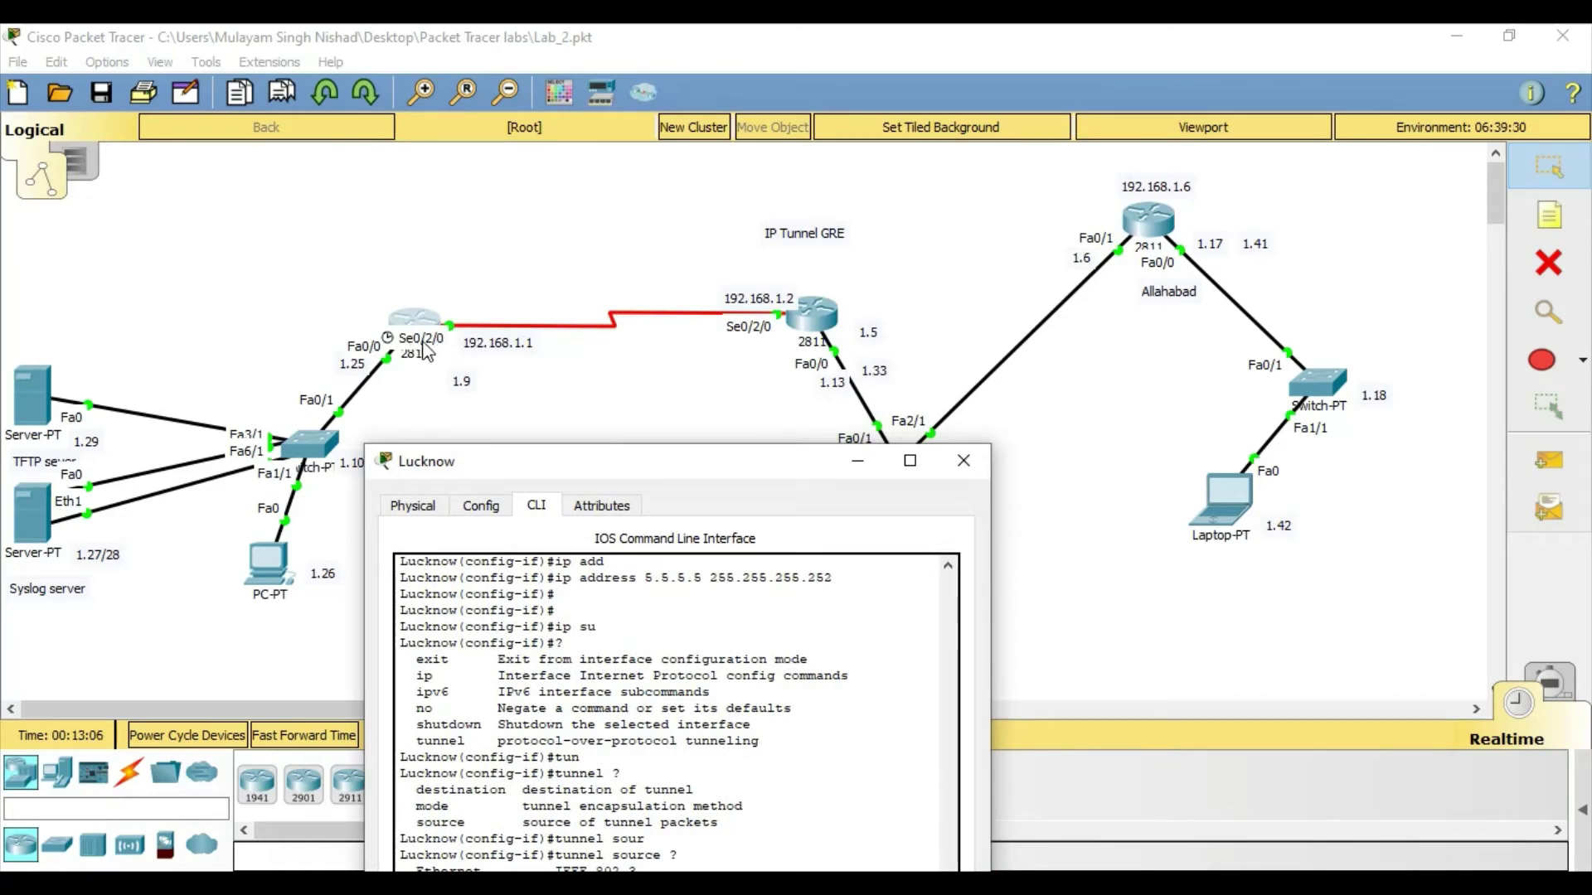
{"action": "left_click_drag", "start_coordinate": [589, 469], "coordinate": [692, 204]}
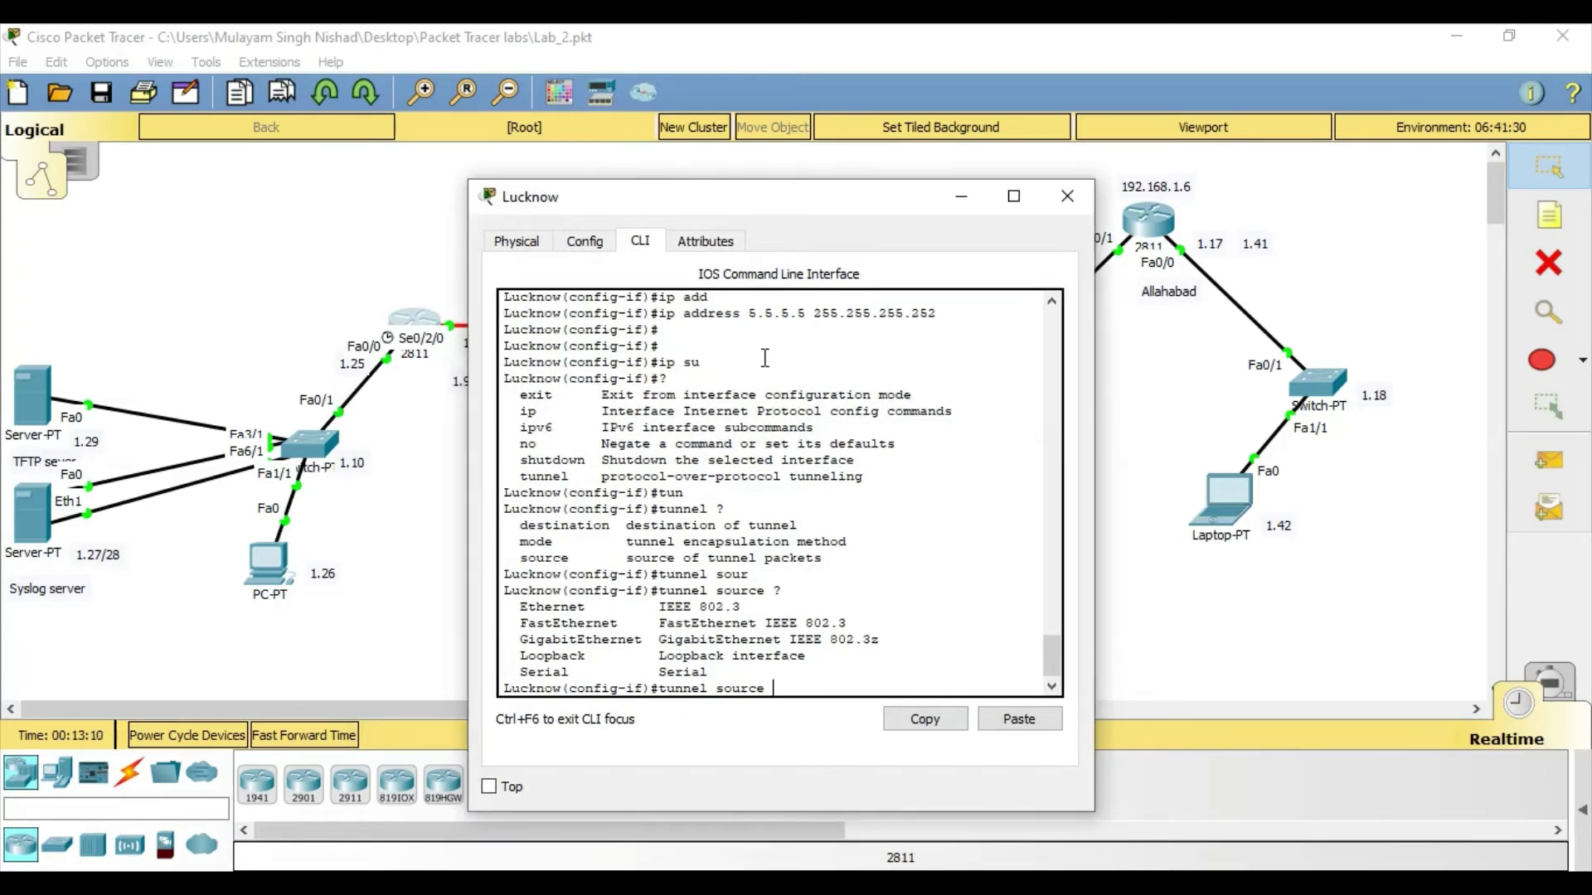
{"action": "type", "text": "s0/2/0"}
{"action": "key", "text": "Return"}
{"action": "key", "text": "Return"}
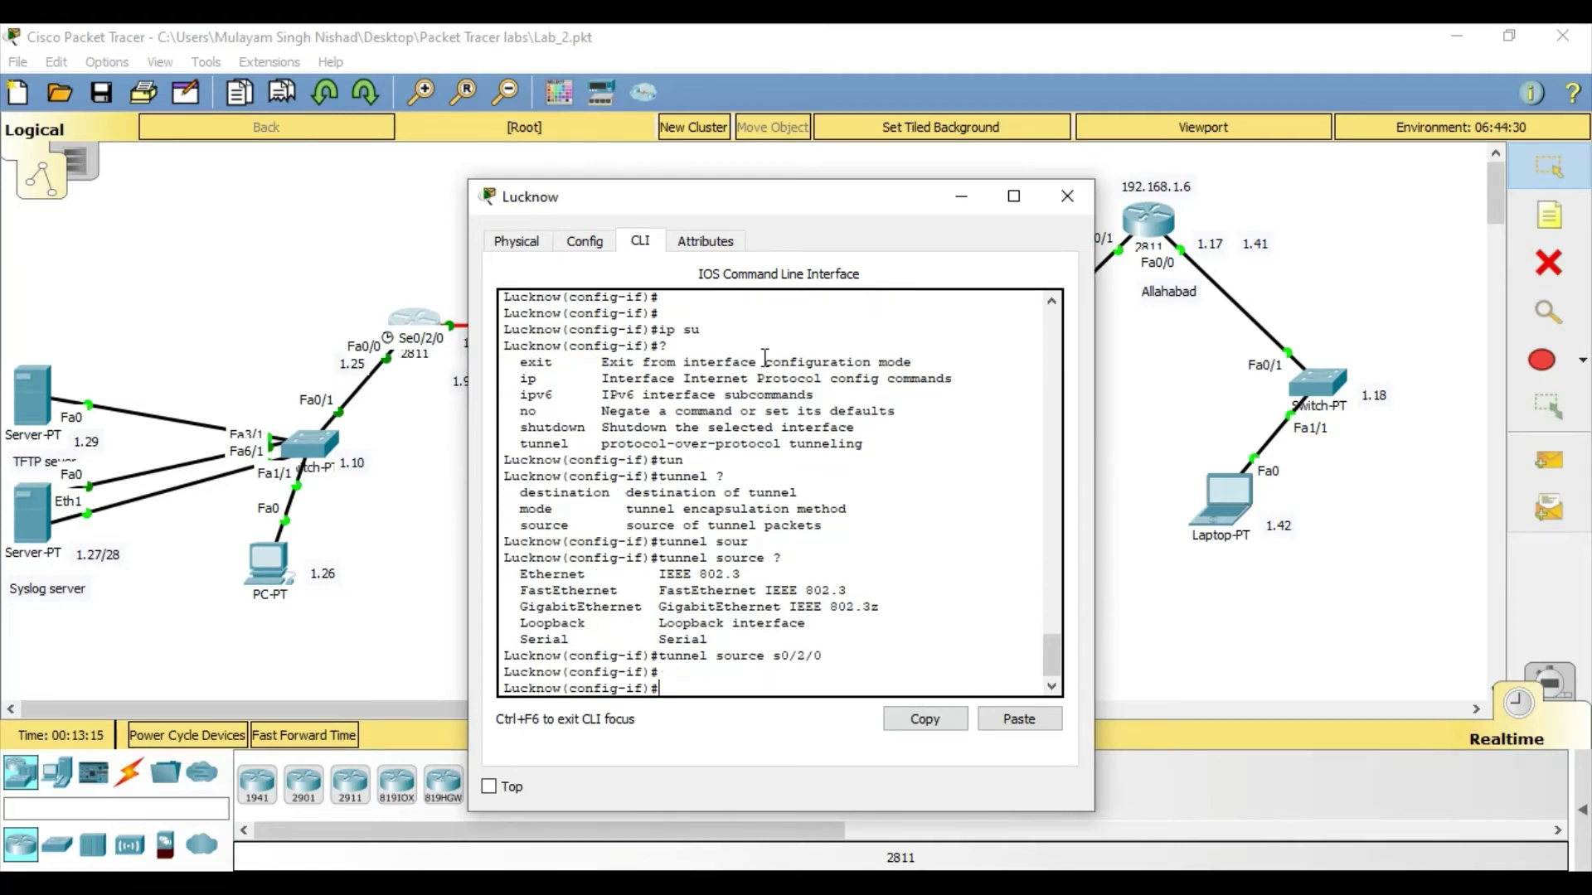
Set Lucknow's tunnel destination to 192.168.1.6.
{"action": "type", "text": "tun"}
{"action": "key", "text": "Tab"}
{"action": "type", "text": "des"}
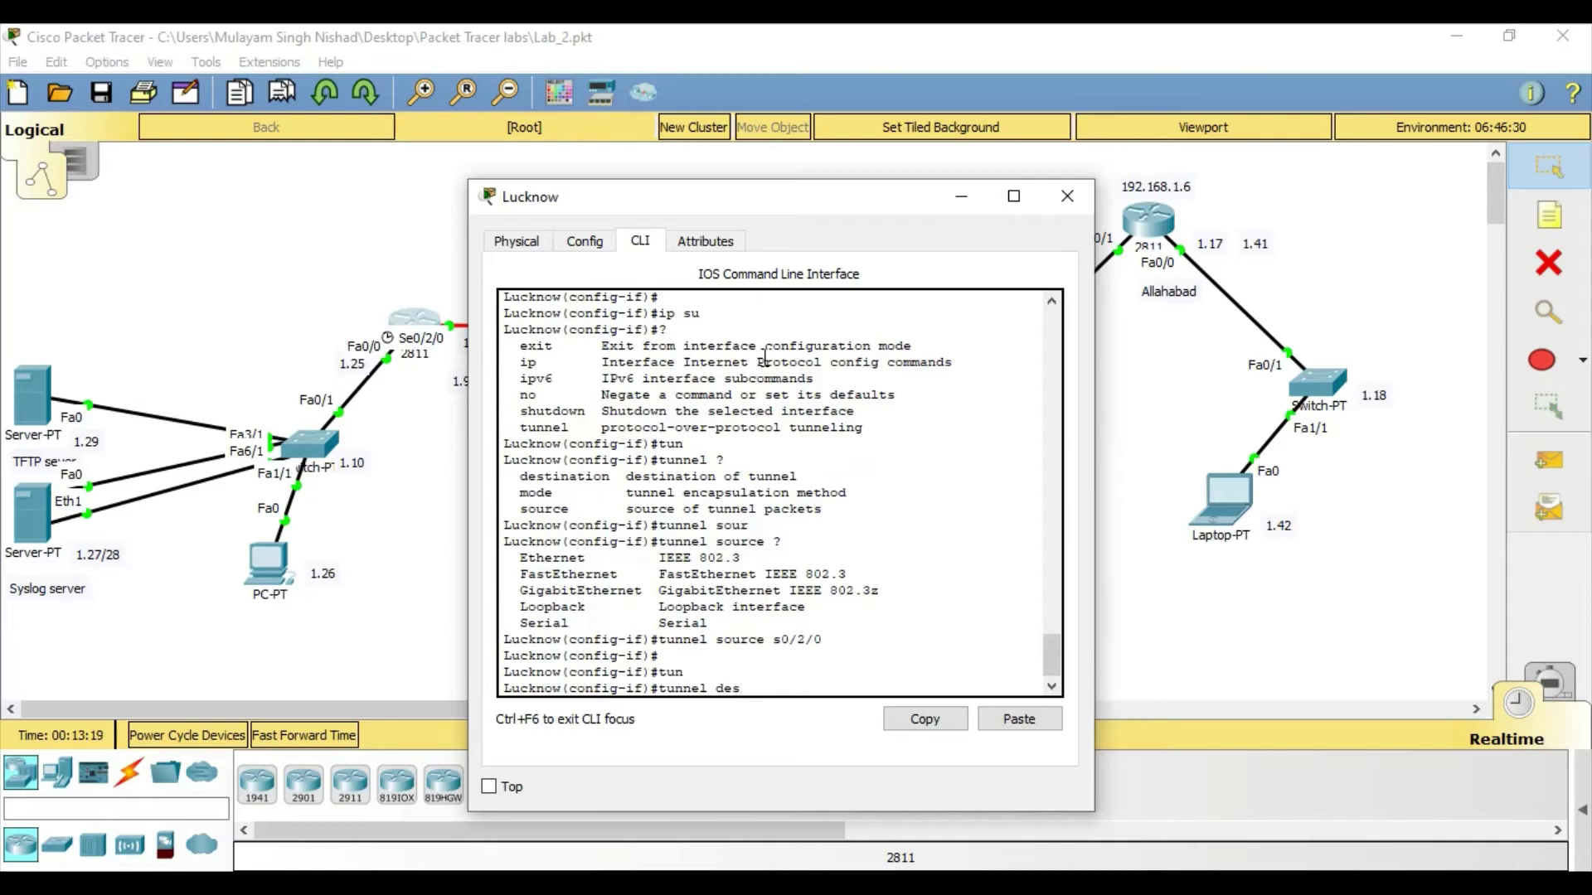
{"action": "type", "text": "tin"}
{"action": "key", "text": "Tab"}
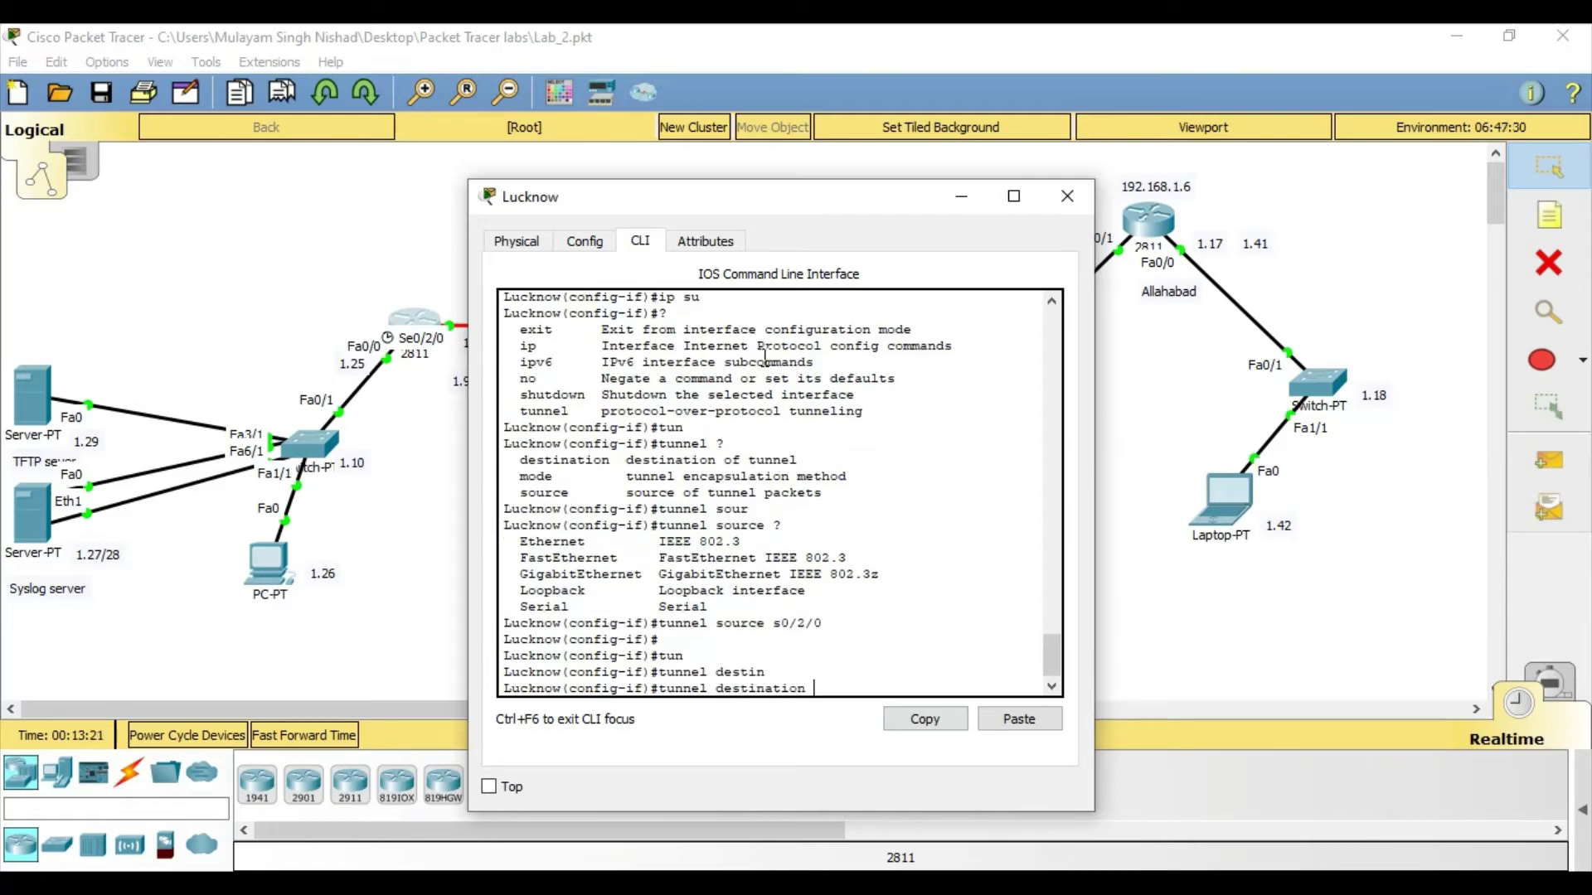
{"action": "left_click_drag", "start_coordinate": [829, 204], "coordinate": [525, 330]}
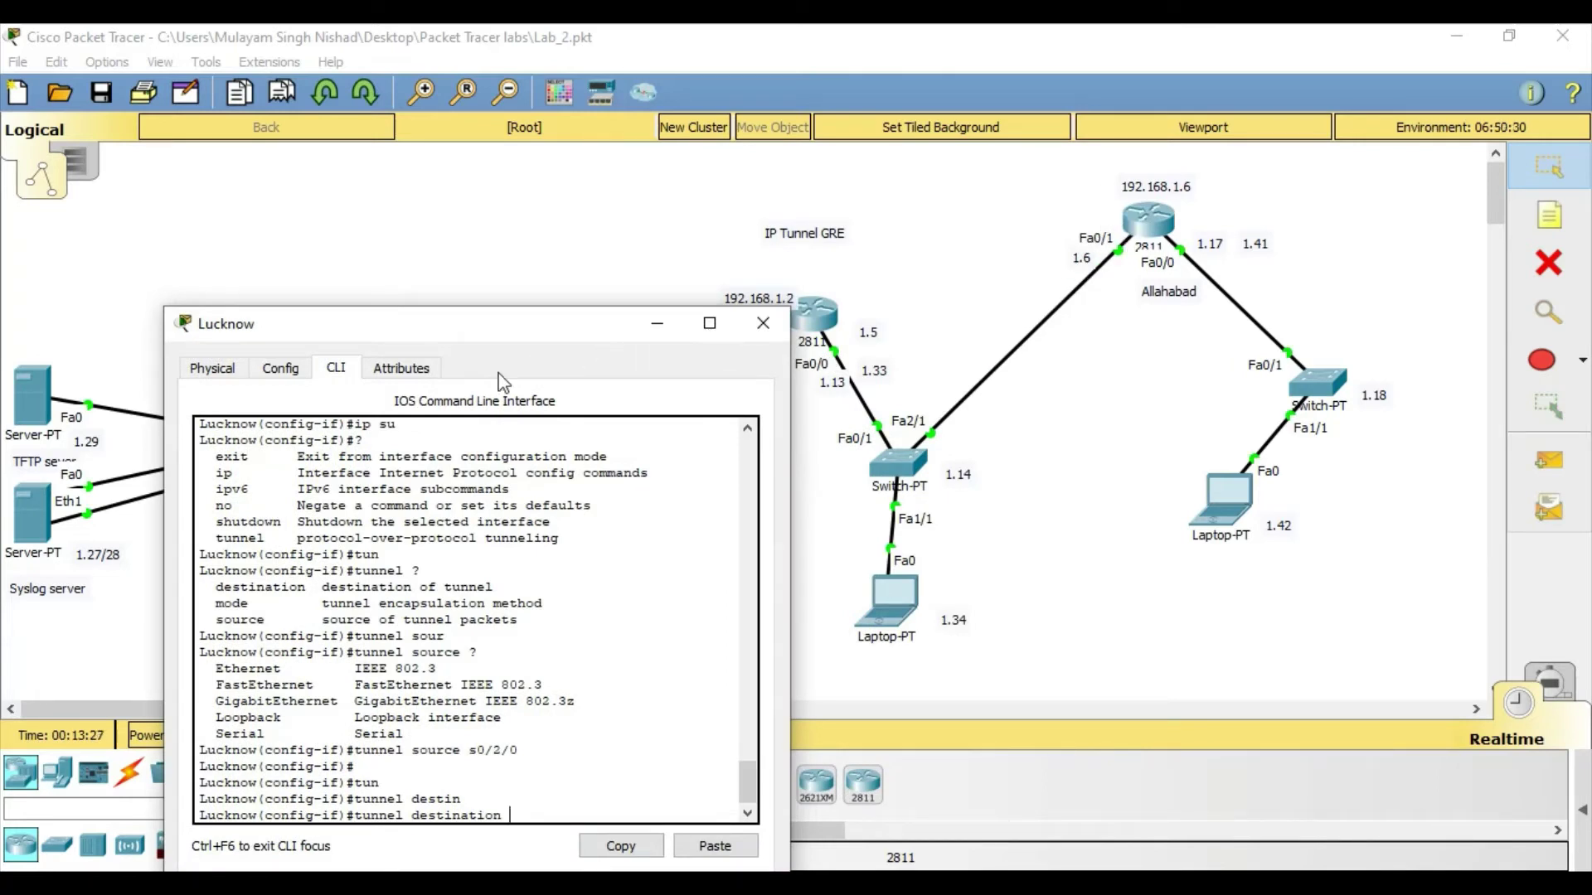
{"action": "left_click_drag", "start_coordinate": [499, 333], "coordinate": [609, 227]}
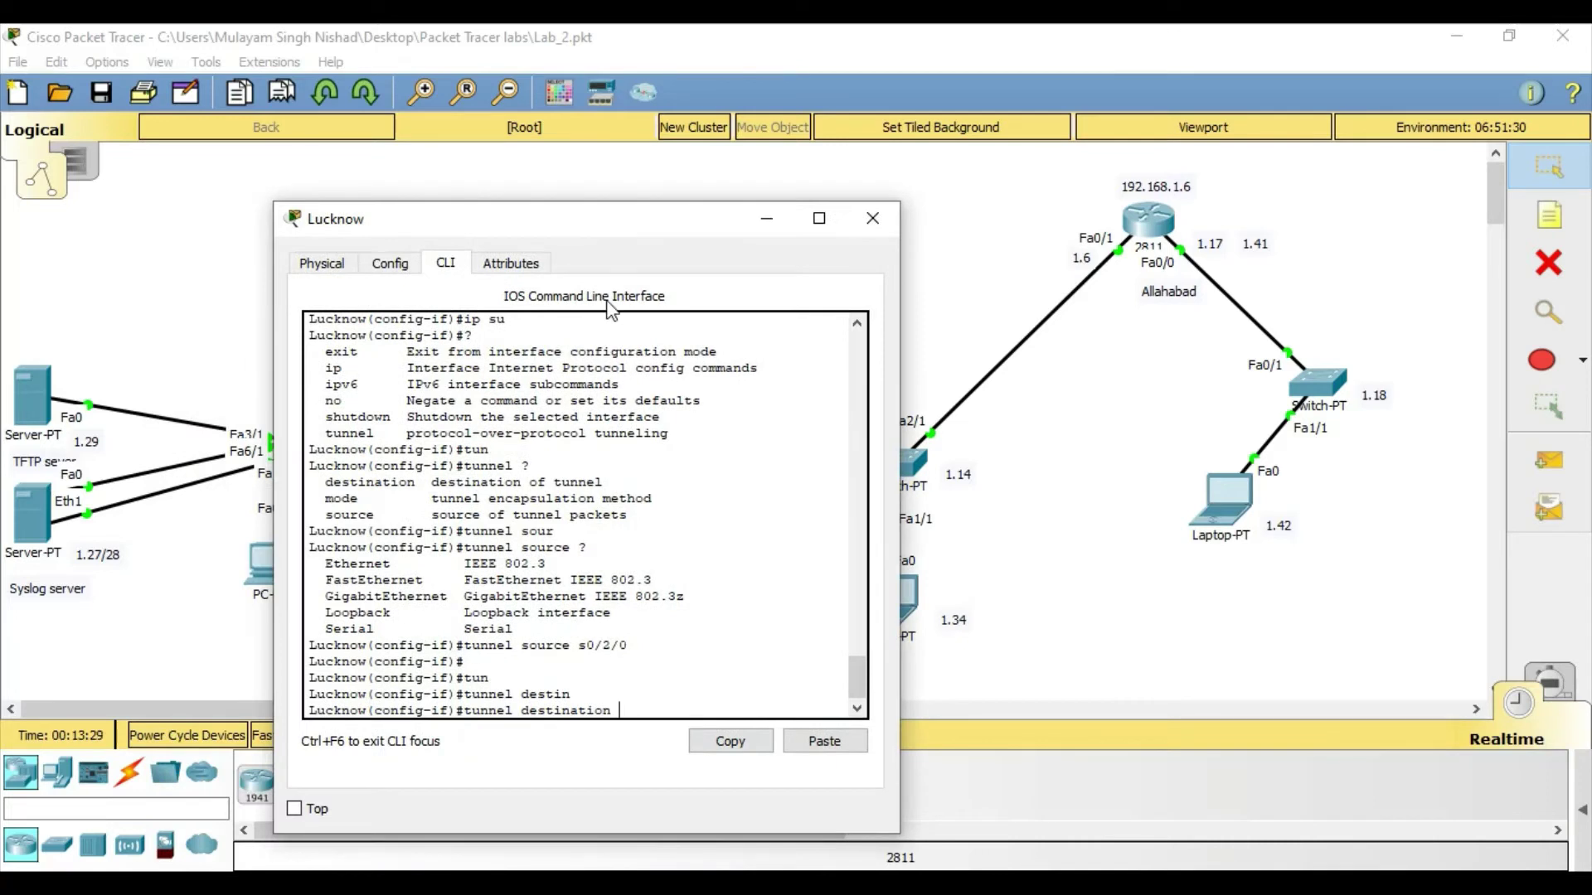
{"action": "type", "text": "192.168.1."}
{"action": "type", "text": "6"}
{"action": "key", "text": "Return"}
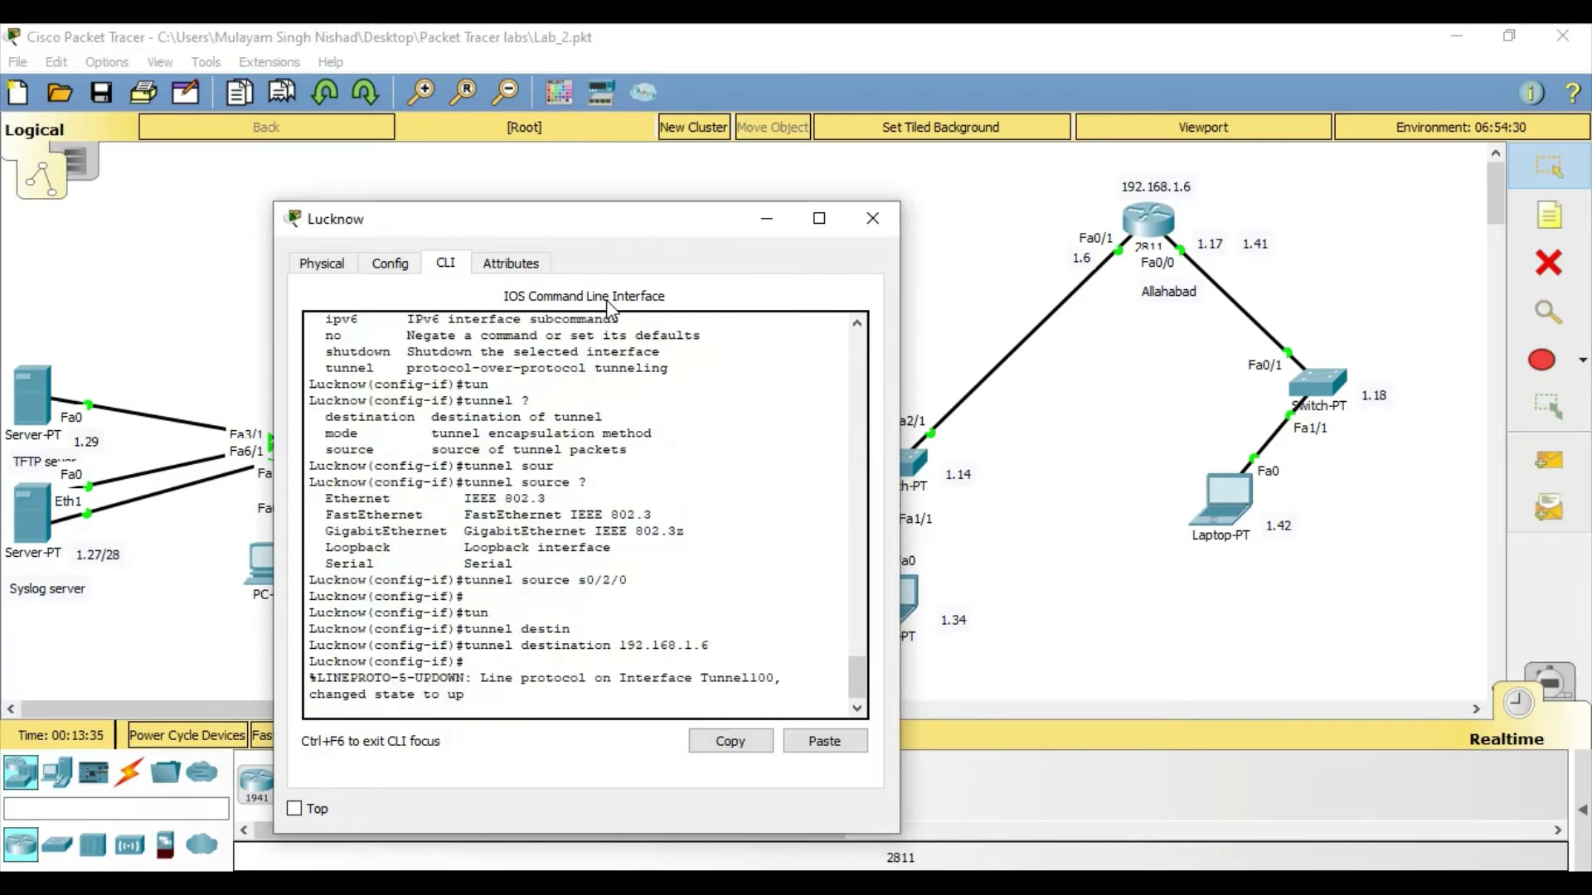
Exit configuration mode with 'end' and save Lucknow's configuration with 'wr'.
{"action": "key", "text": "Return"}
{"action": "key", "text": "Return"}
{"action": "type", "text": "end"}
{"action": "key", "text": "Return"}
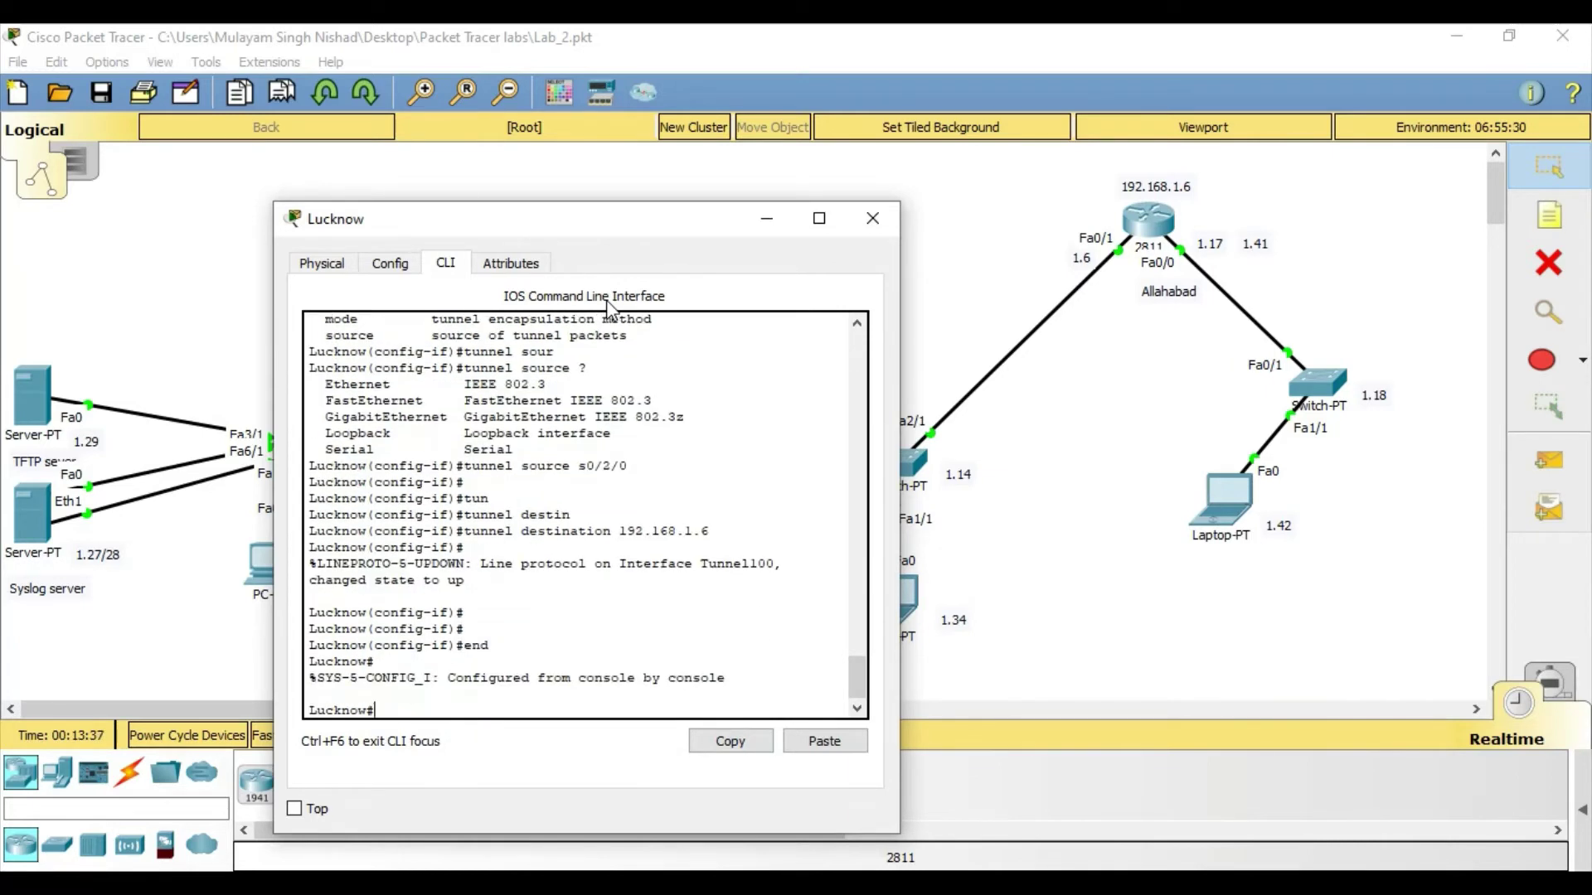
{"action": "key", "text": "Return"}
{"action": "type", "text": "wr"}
{"action": "key", "text": "Return"}
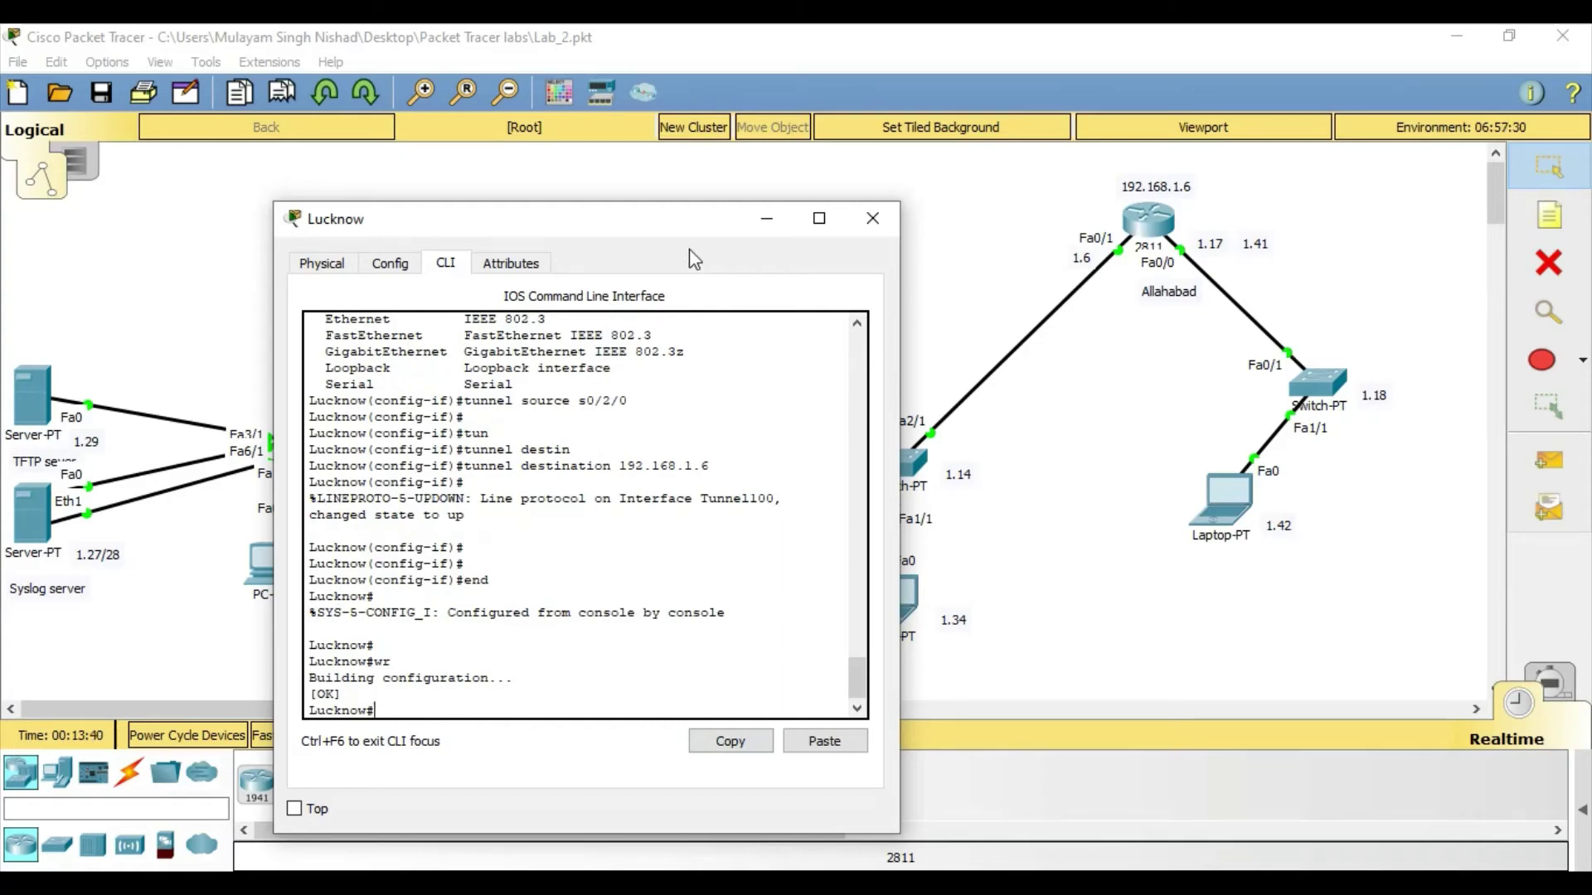
Close the Lucknow console and enter global configuration mode on Allahabad.
{"action": "left_click", "coordinate": [872, 218]}
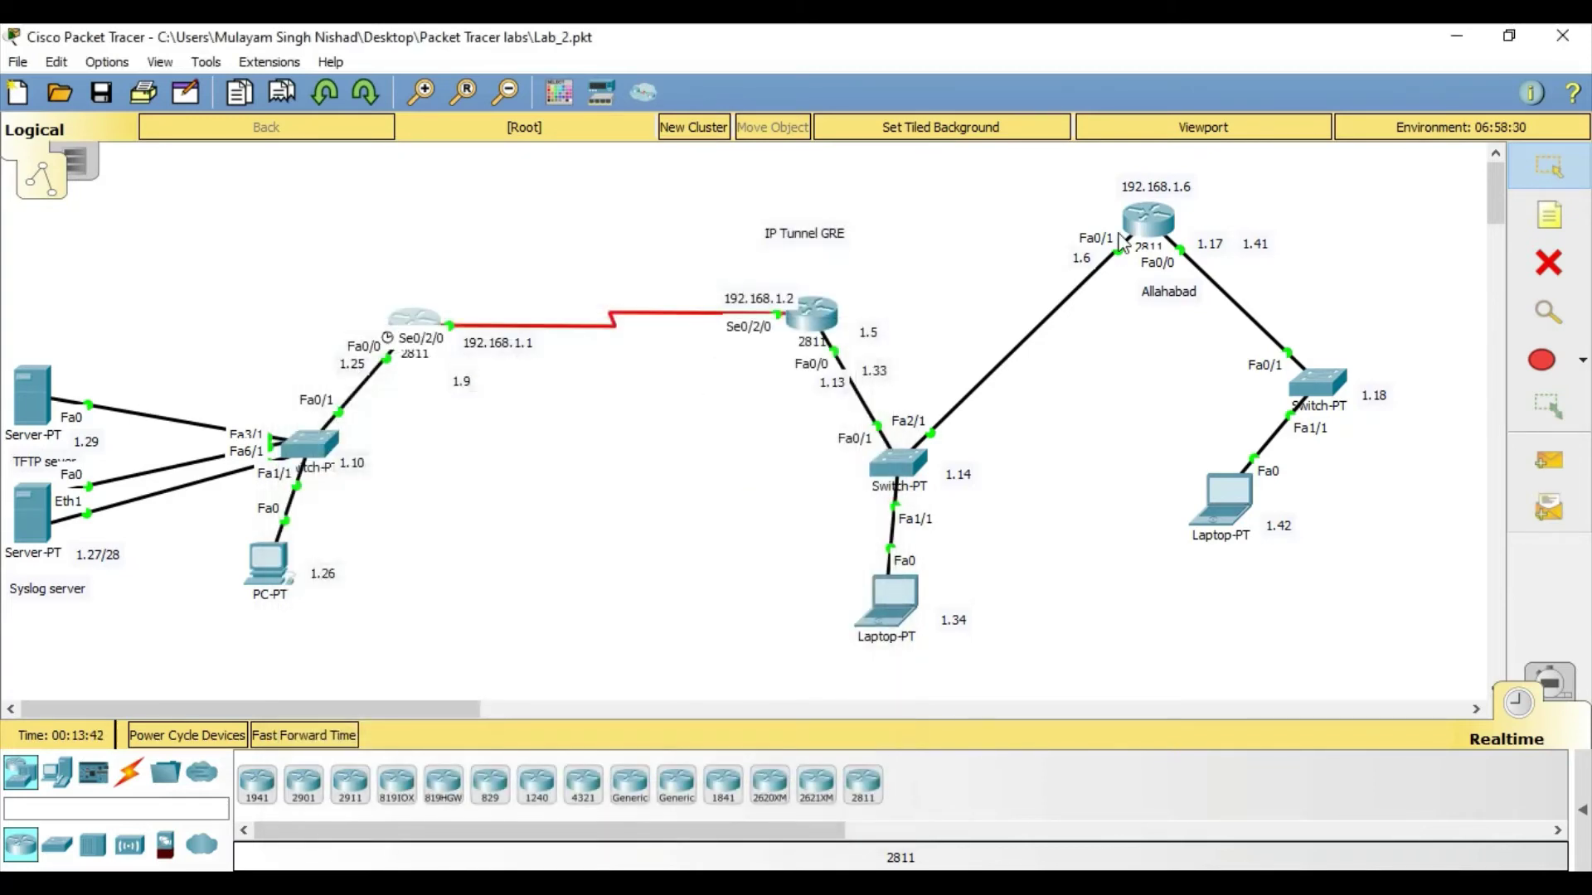
{"action": "left_click", "coordinate": [1141, 237]}
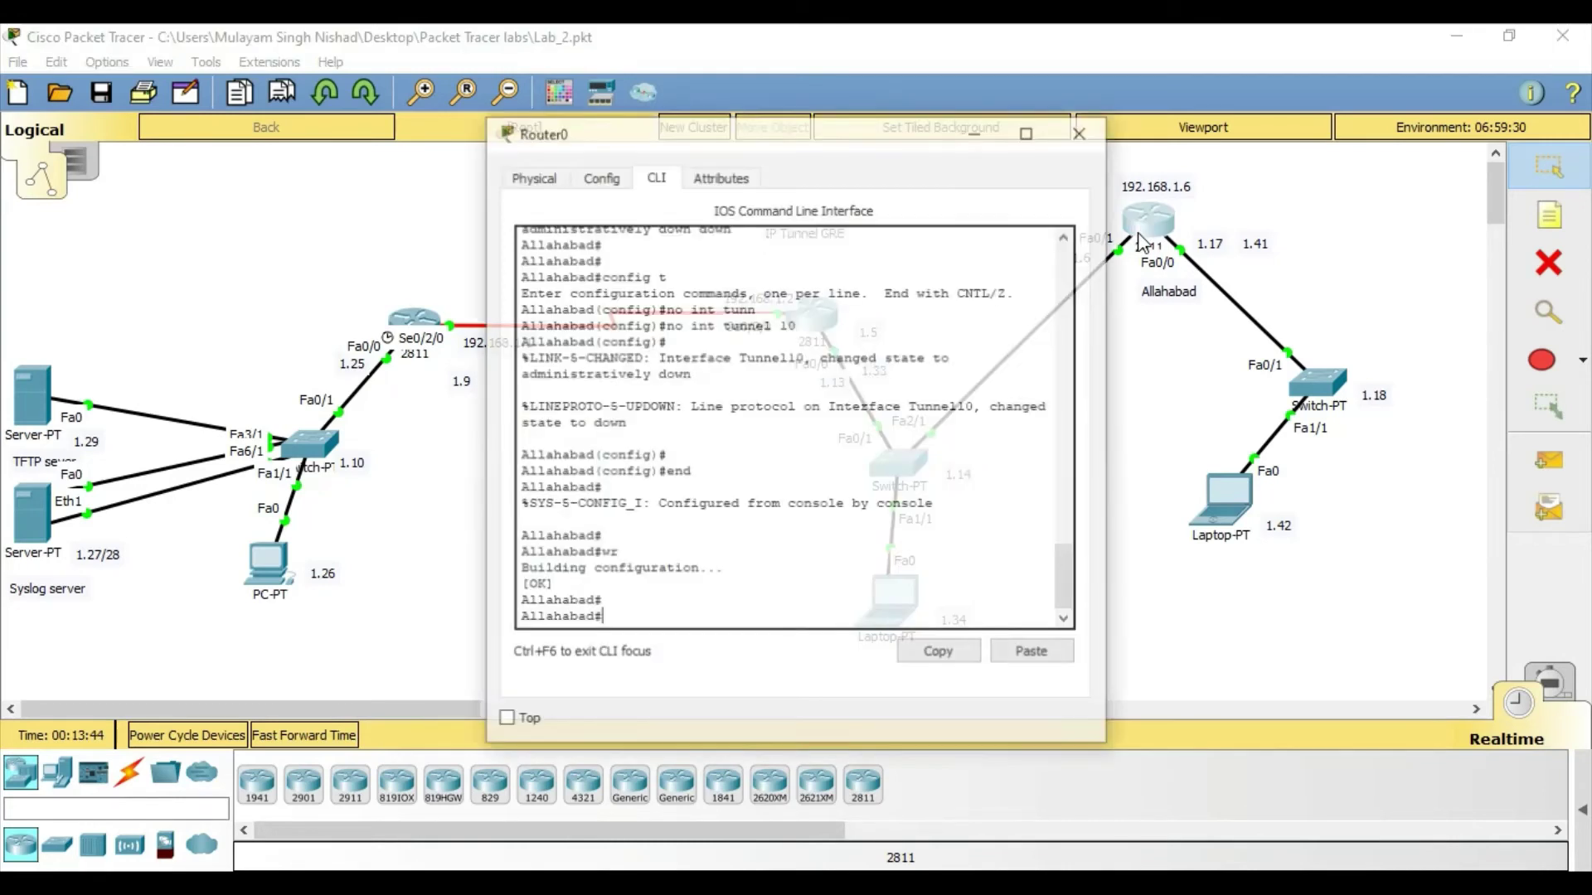
{"action": "key", "text": "Return"}
{"action": "key", "text": "Return"}
{"action": "type", "text": "config t"}
{"action": "key", "text": "Return"}
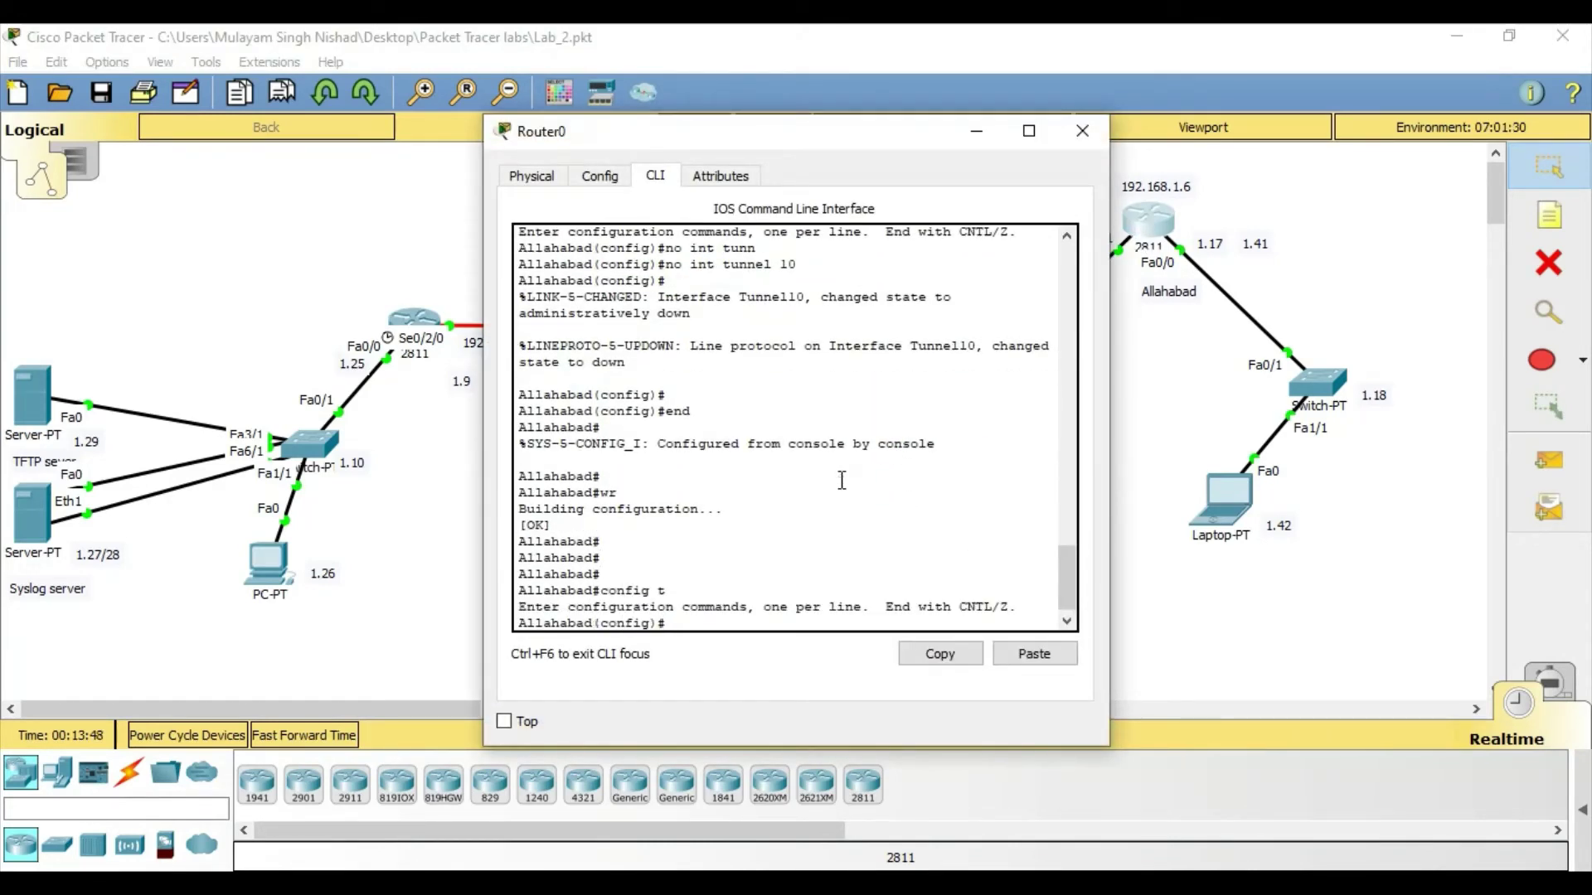
Create Tunnel100 on Allahabad and enter ip address 5.5.5.6 255.255.255.252.
{"action": "type", "text": "i"}
{"action": "type", "text": "nt tun"}
{"action": "key", "text": "Tab"}
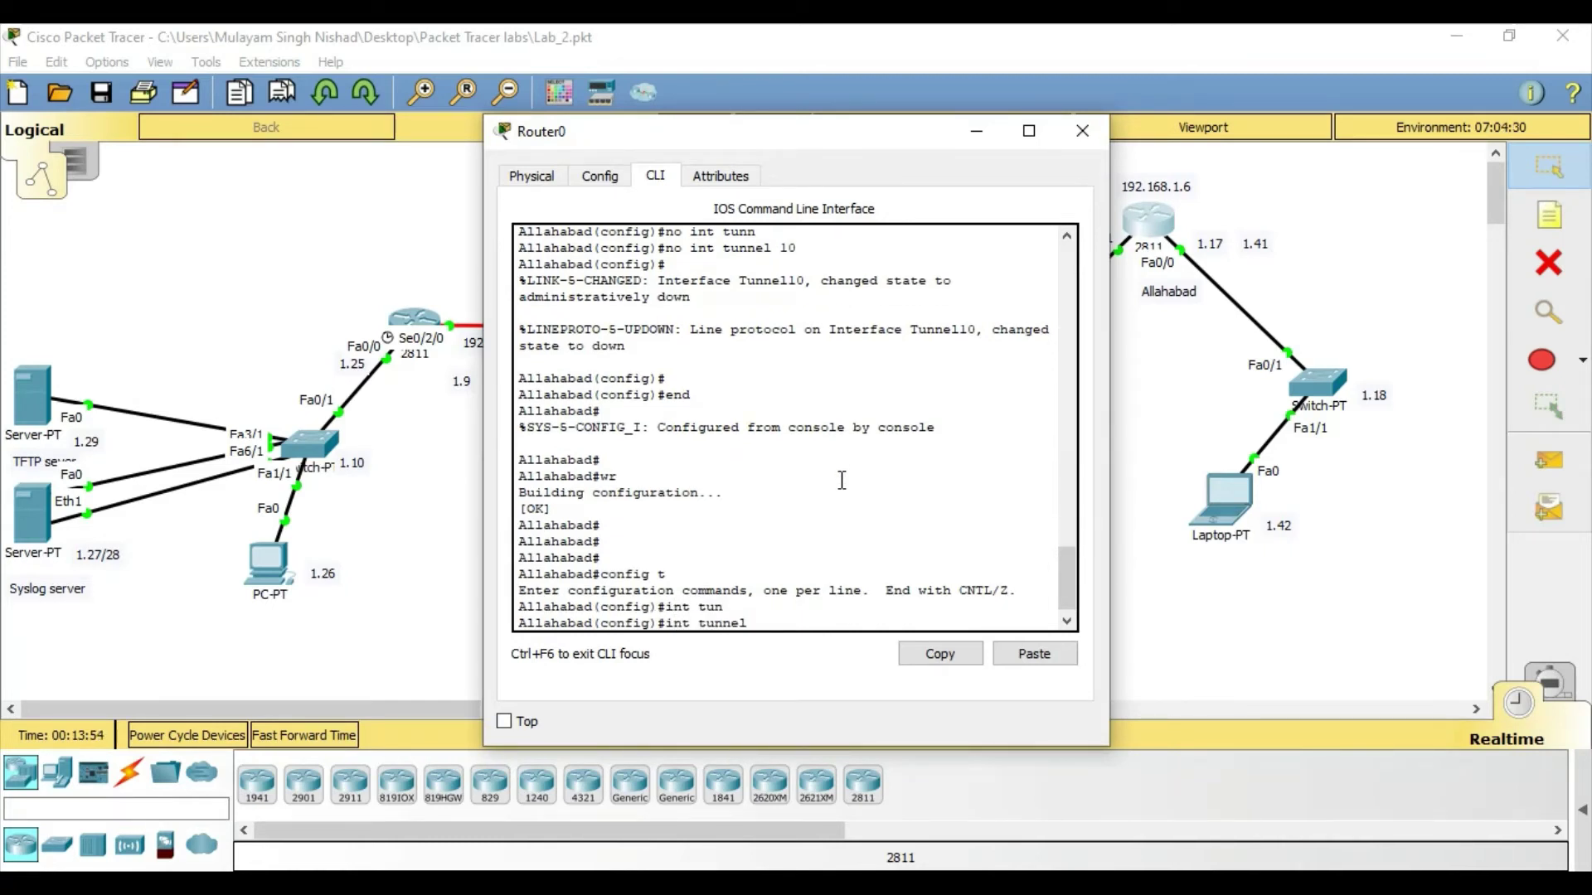
{"action": "type", "text": "100"}
{"action": "key", "text": "Return"}
{"action": "key", "text": "Return"}
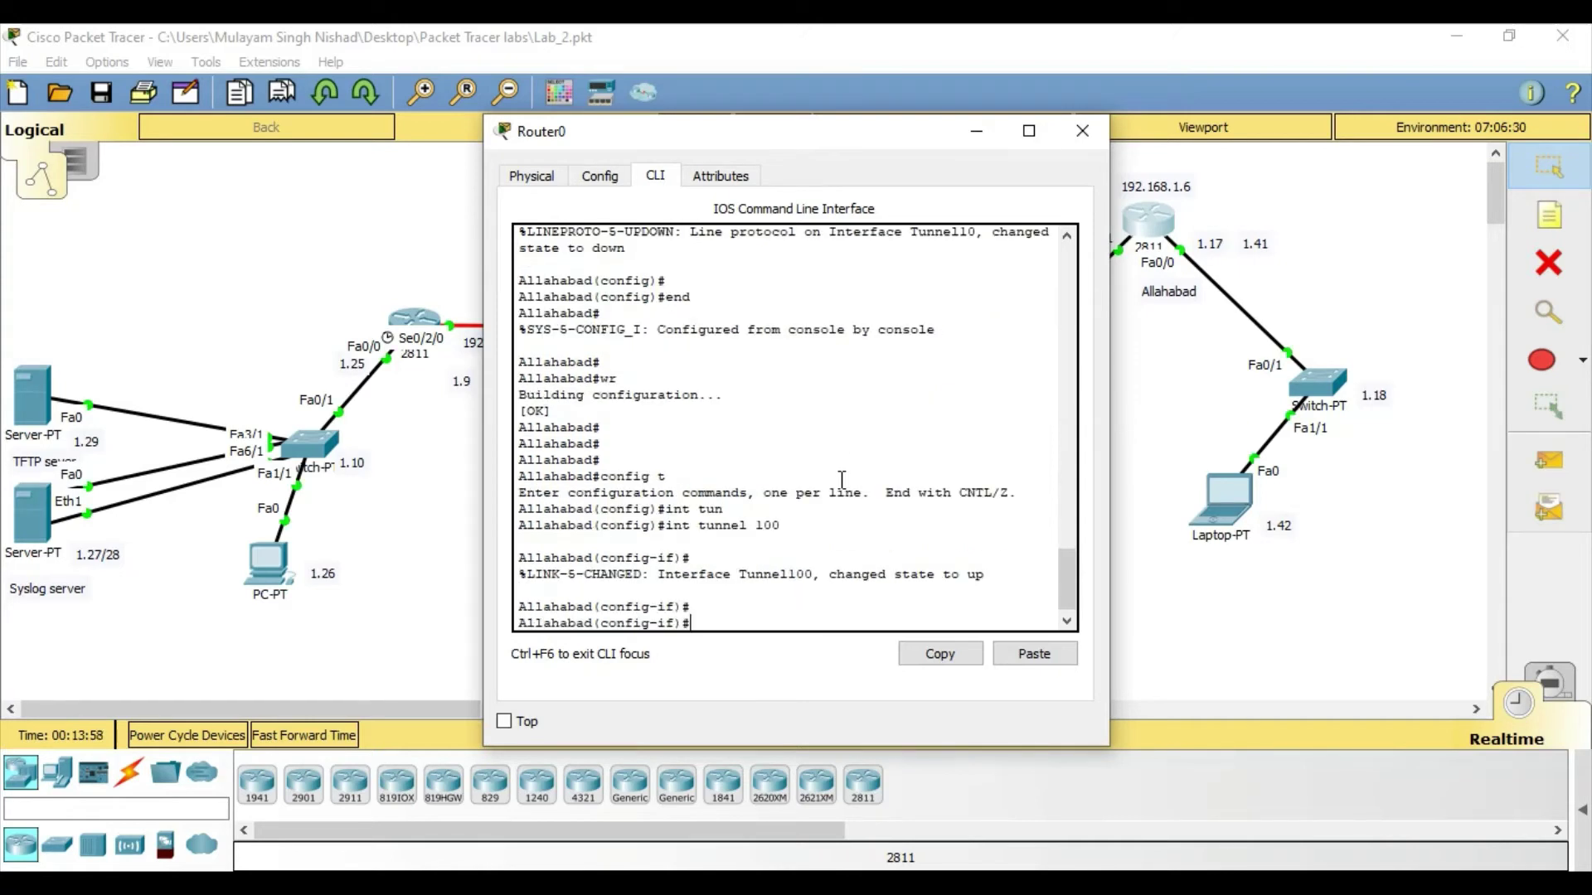
{"action": "type", "text": "ipadd"}
{"action": "key", "text": "Tab"}
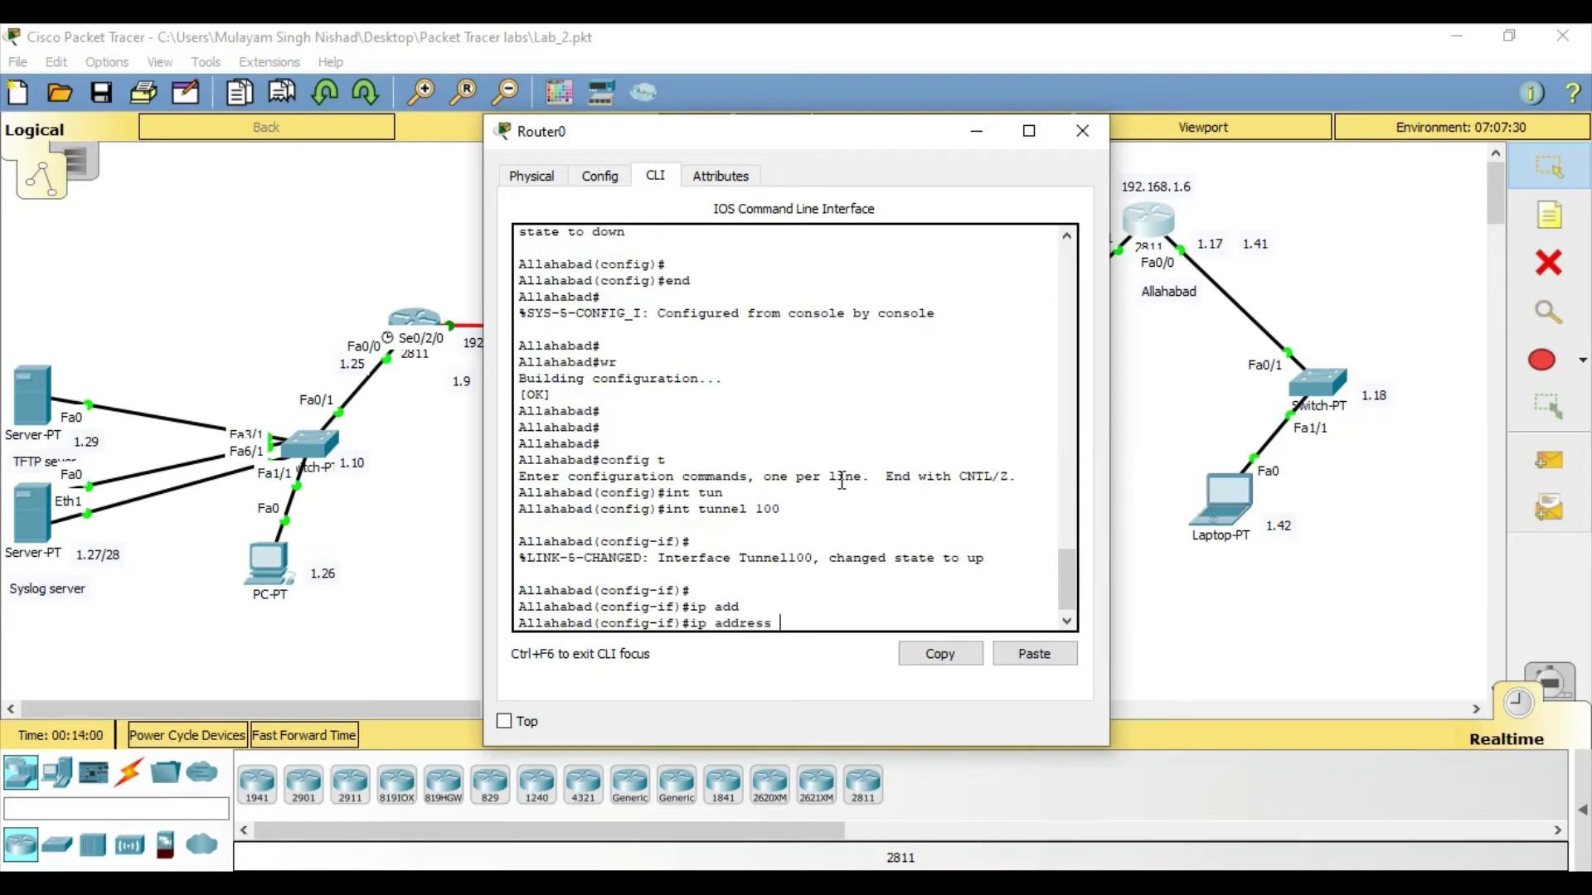
{"action": "type", "text": "192."}
{"action": "key", "text": "BackSpace"}
{"action": "key", "text": "BackSpace"}
{"action": "key", "text": "BackSpace"}
{"action": "key", "text": "BackSpace"}
{"action": "type", "text": "5.5.5.5"}
{"action": "key", "text": "BackSpace"}
{"action": "type", "text": "6"}
{"action": "type", "text": " 255.255.255.252"}
Apply Allahabad's tunnel address and set its tunnel source to f0/1.
{"action": "key", "text": "Return"}
{"action": "key", "text": "Return"}
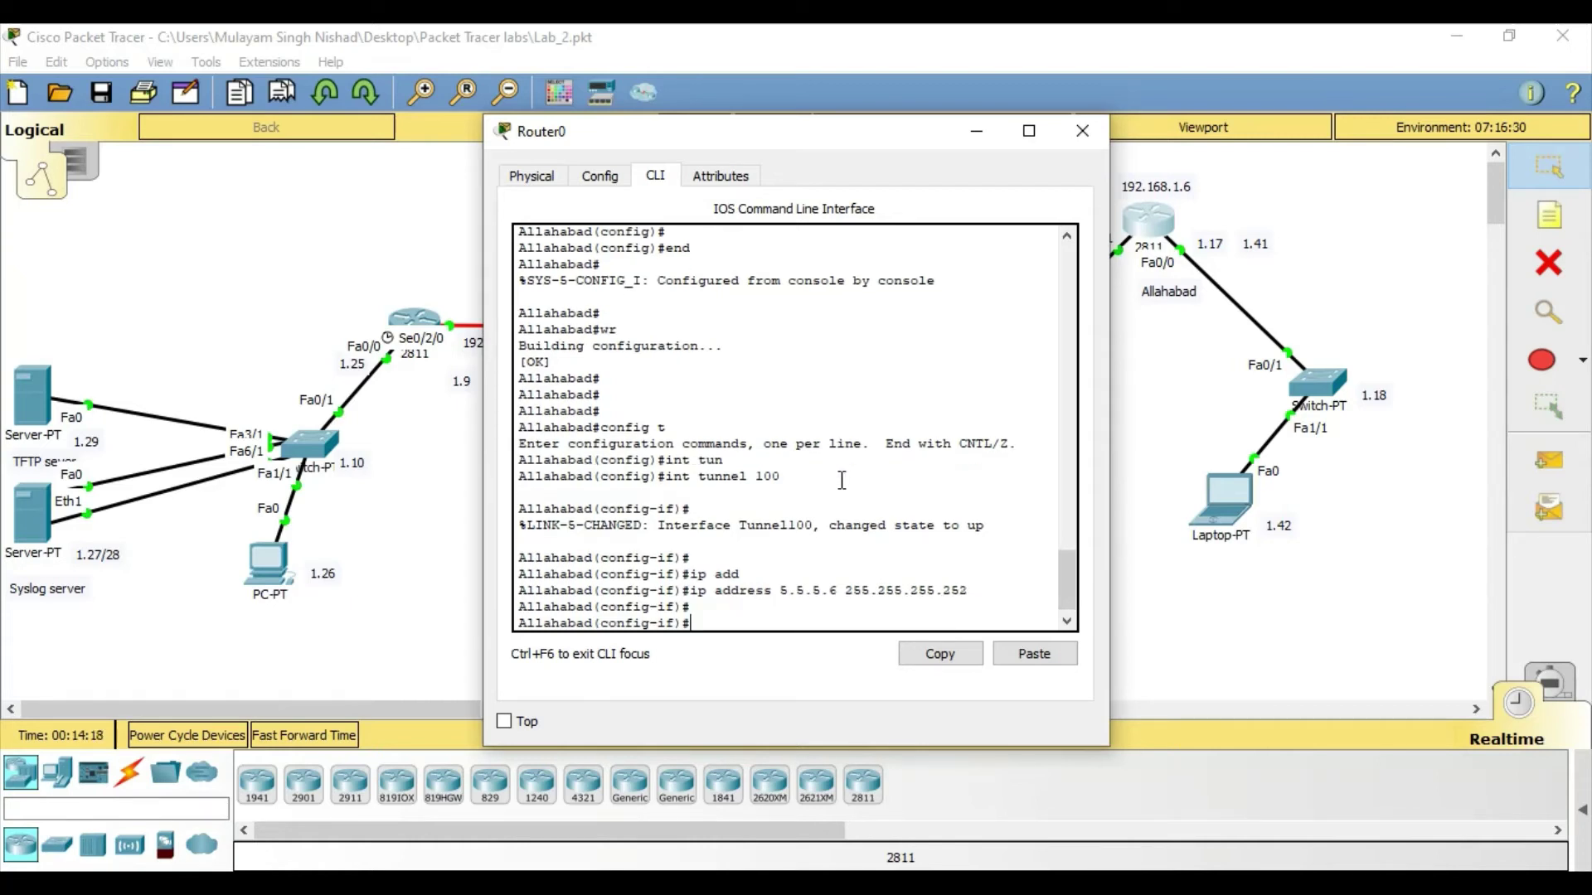
{"action": "type", "text": "tun"}
{"action": "key", "text": "Tab"}
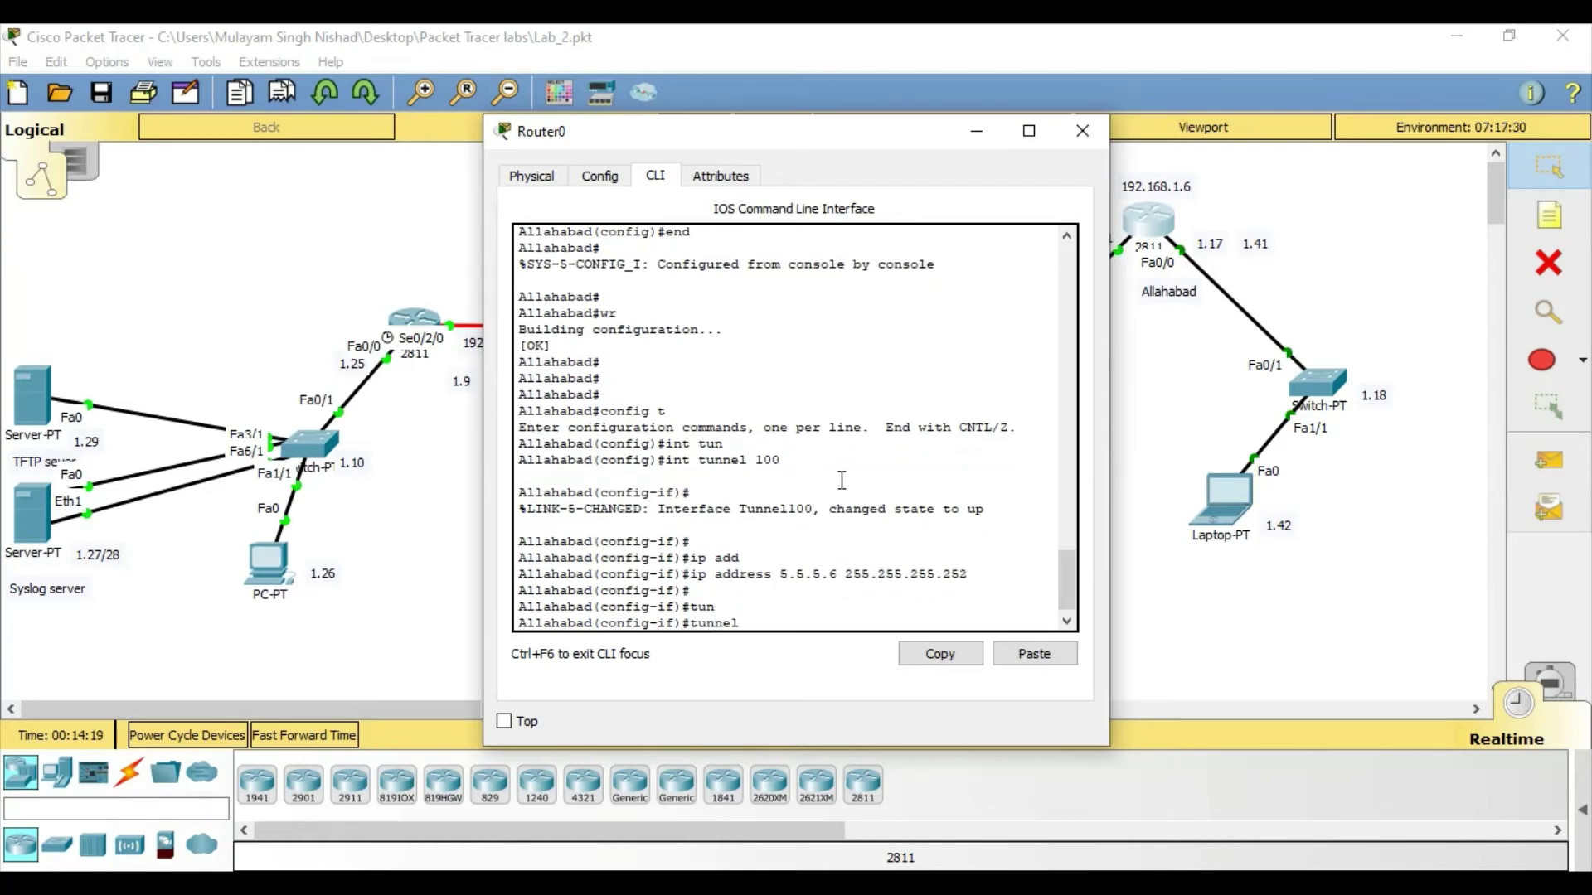
{"action": "type", "text": " sour"}
{"action": "key", "text": "Tab"}
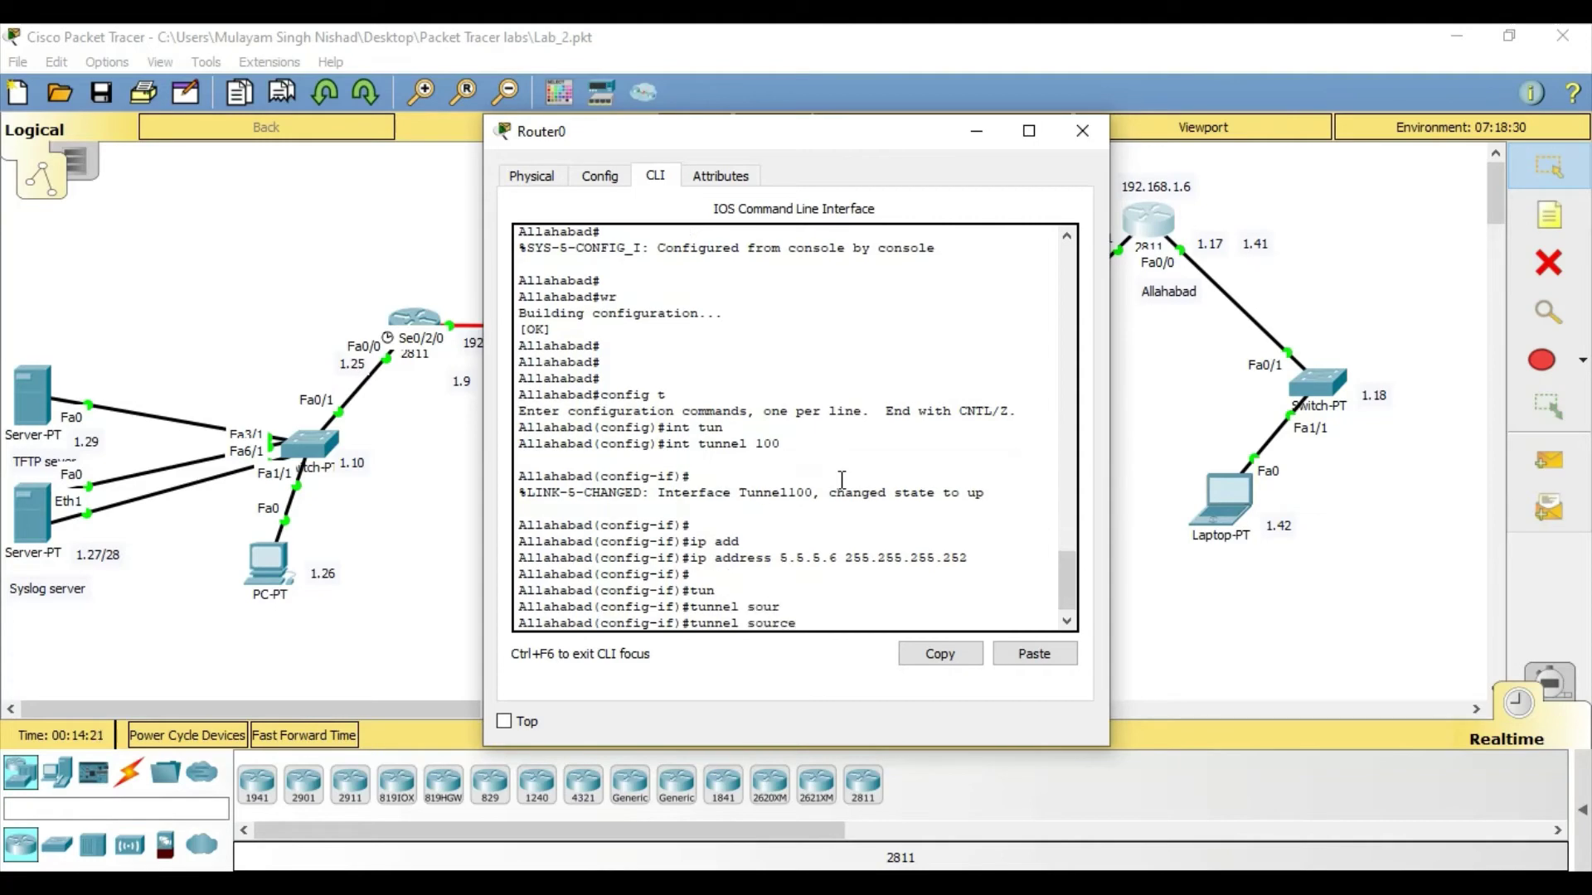
{"action": "left_click_drag", "start_coordinate": [882, 128], "coordinate": [619, 344]}
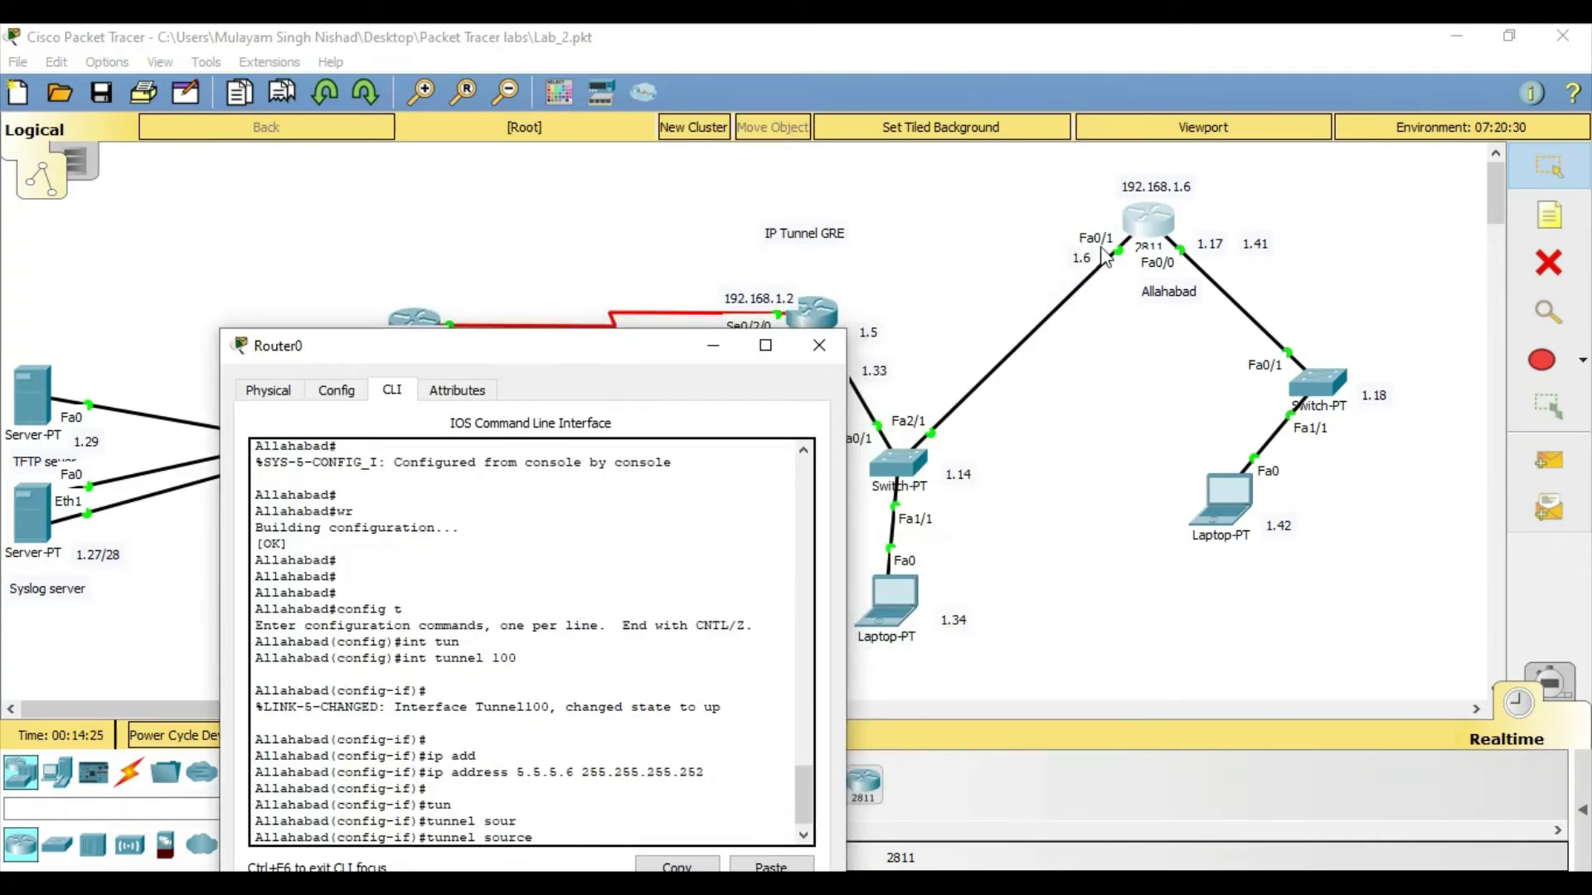
{"action": "left_click_drag", "start_coordinate": [643, 356], "coordinate": [815, 218]}
{"action": "type", "text": "f"}
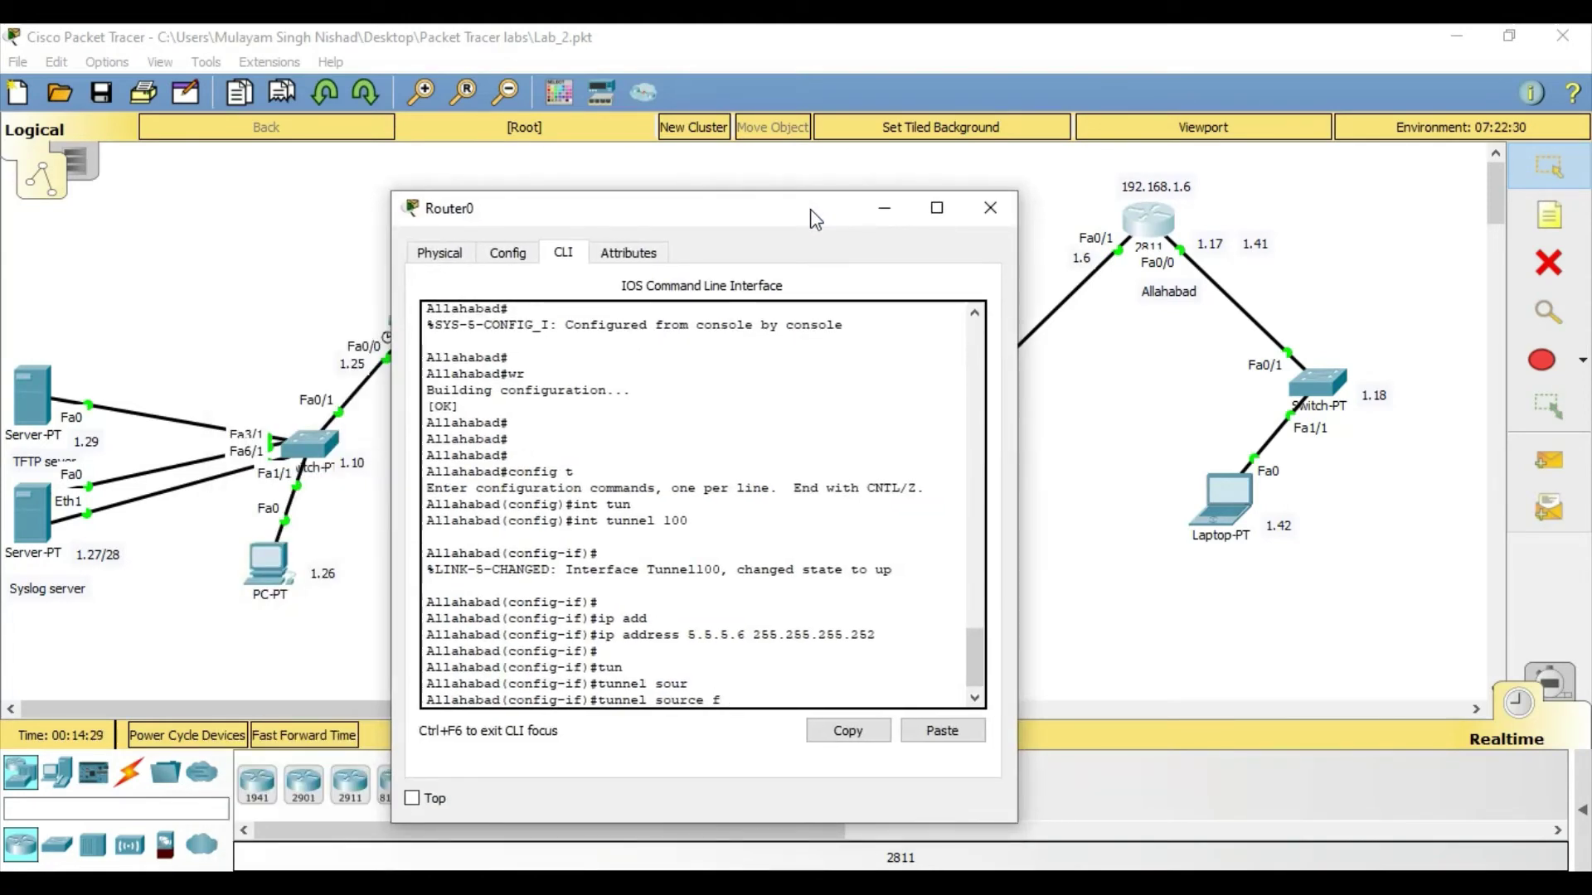
{"action": "type", "text": "0/1"}
{"action": "key", "text": "Return"}
Set Allahabad's tunnel destination to 192.168.1.1, correcting the rejected command.
{"action": "type", "text": "tun"}
{"action": "key", "text": "Tab"}
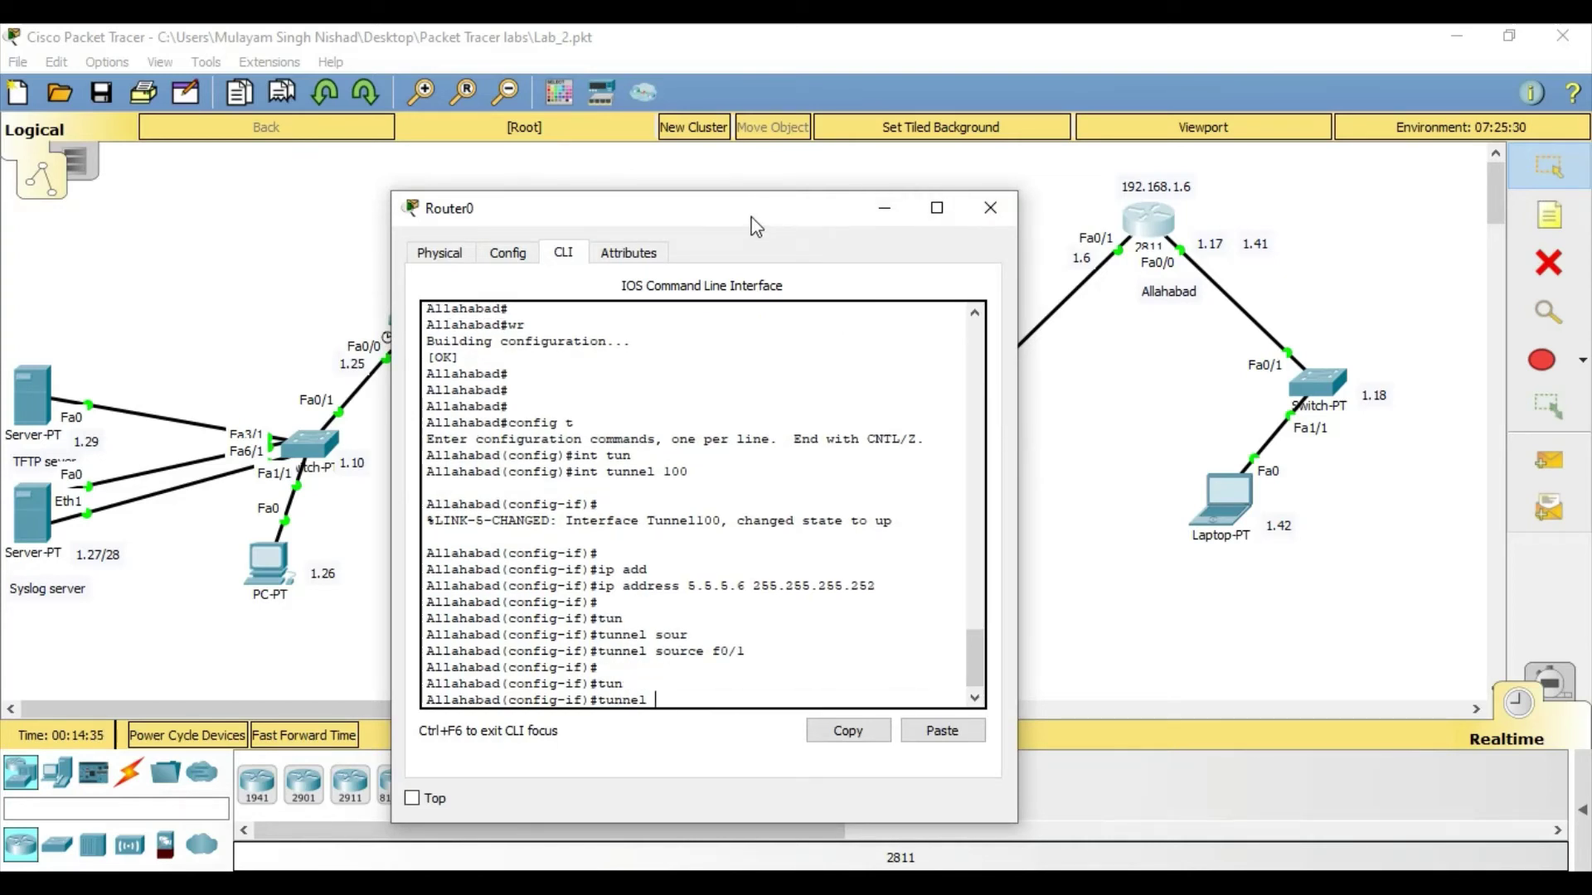
{"action": "left_click_drag", "start_coordinate": [753, 217], "coordinate": [1156, 215]}
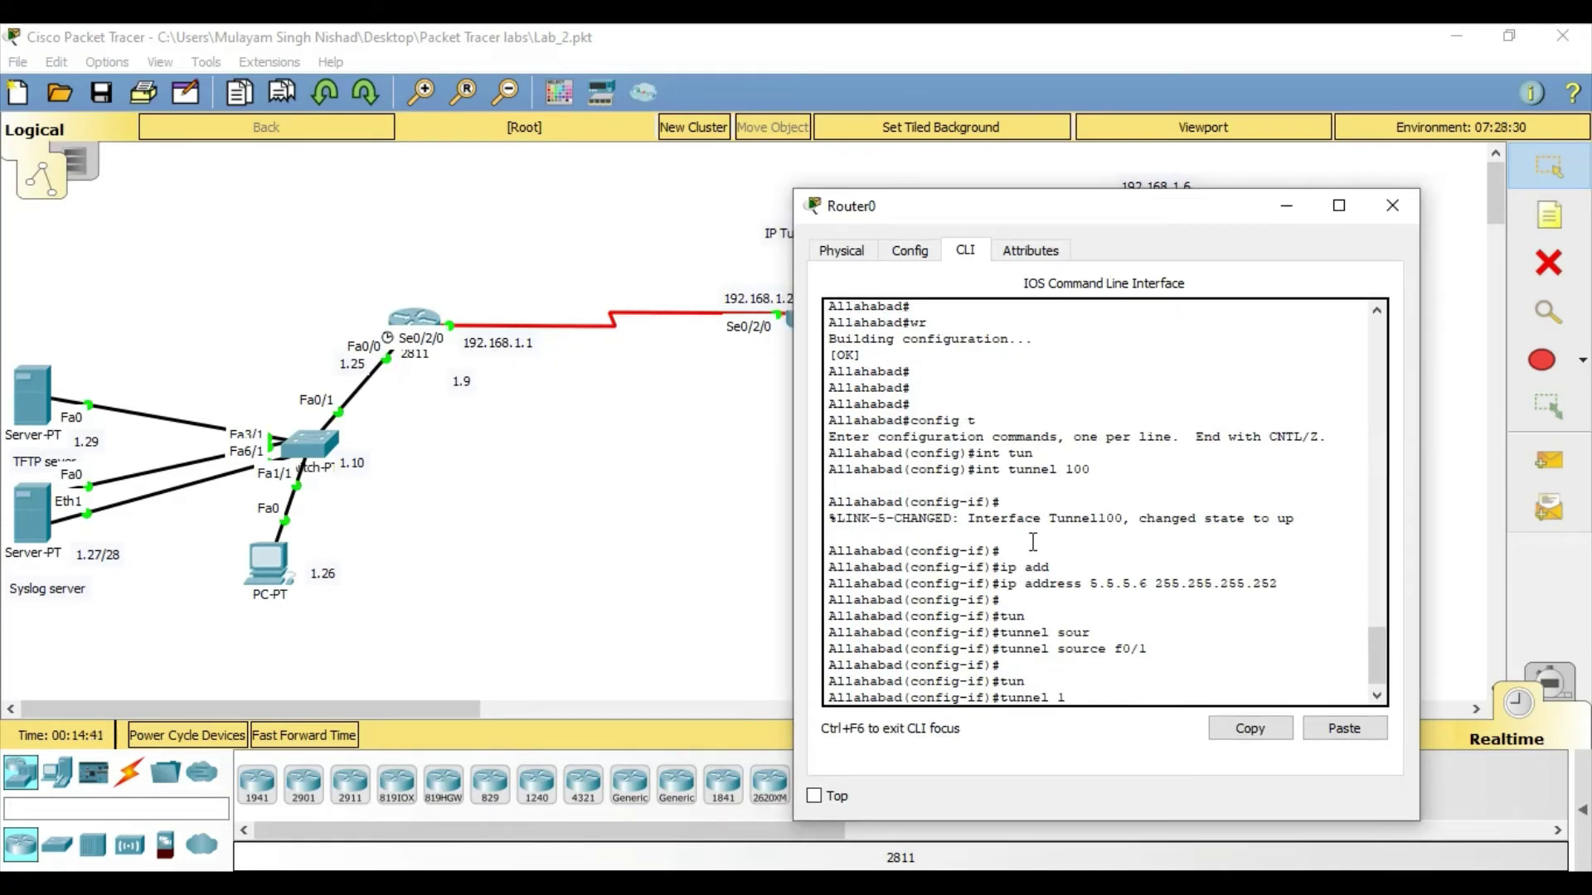
{"action": "type", "text": "192.168.1.1"}
{"action": "key", "text": "Return"}
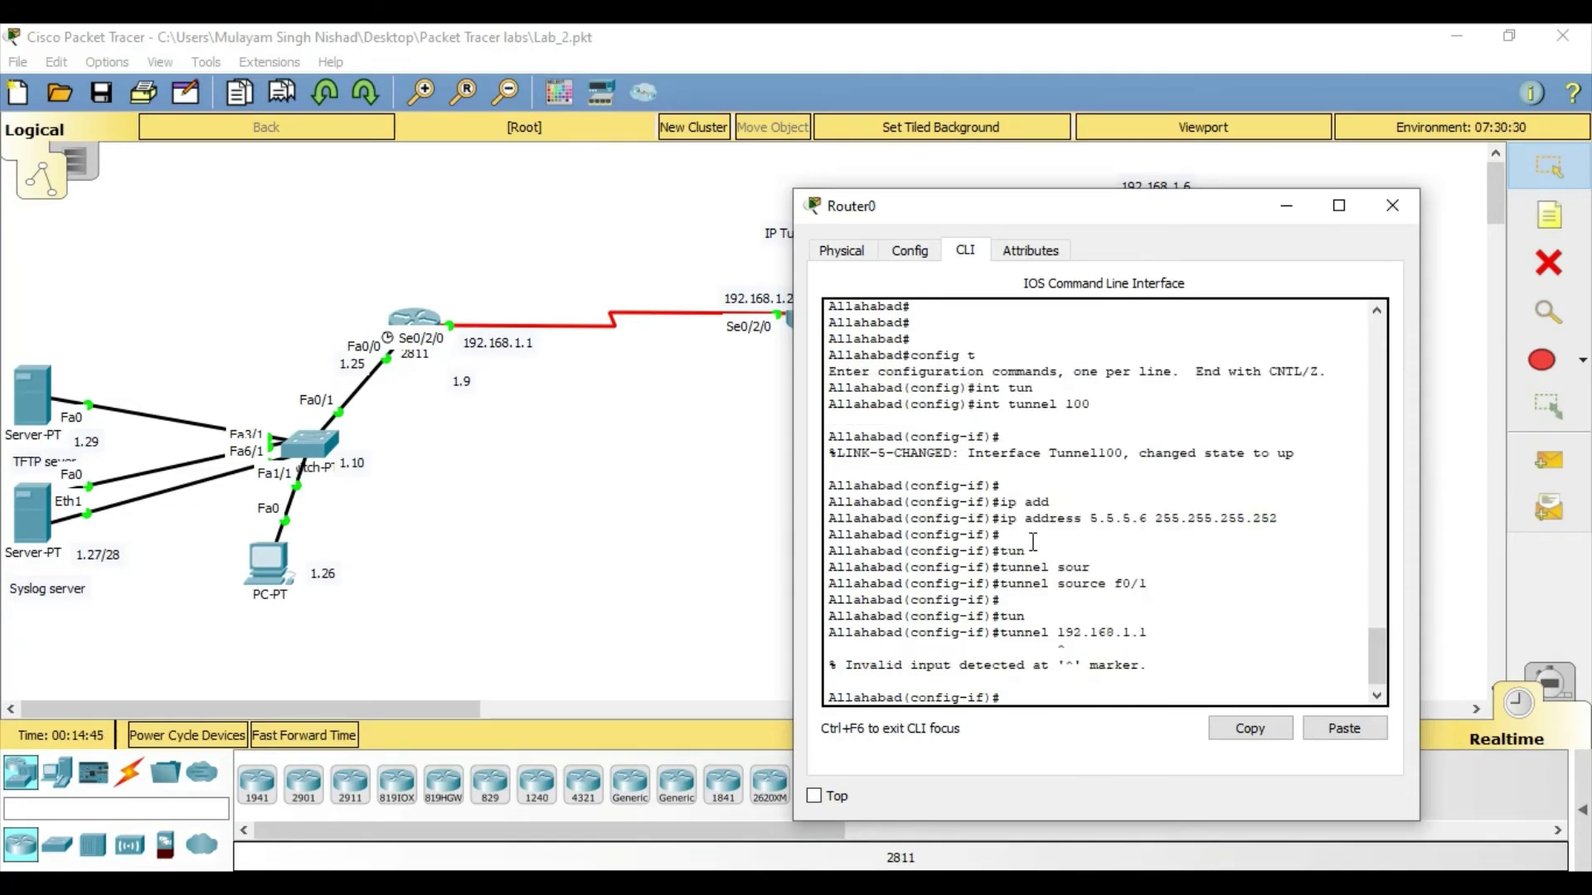
{"action": "key", "text": "Up"}
{"action": "key", "text": "Left"}
{"action": "key", "text": "Left"}
{"action": "key", "text": "Left"}
{"action": "key", "text": "Left"}
{"action": "key", "text": "Left"}
{"action": "key", "text": "Left"}
{"action": "type", "text": "desit"}
{"action": "key", "text": "BackSpace"}
{"action": "key", "text": "BackSpace"}
{"action": "type", "text": "tination"}
{"action": "key", "text": "Return"}
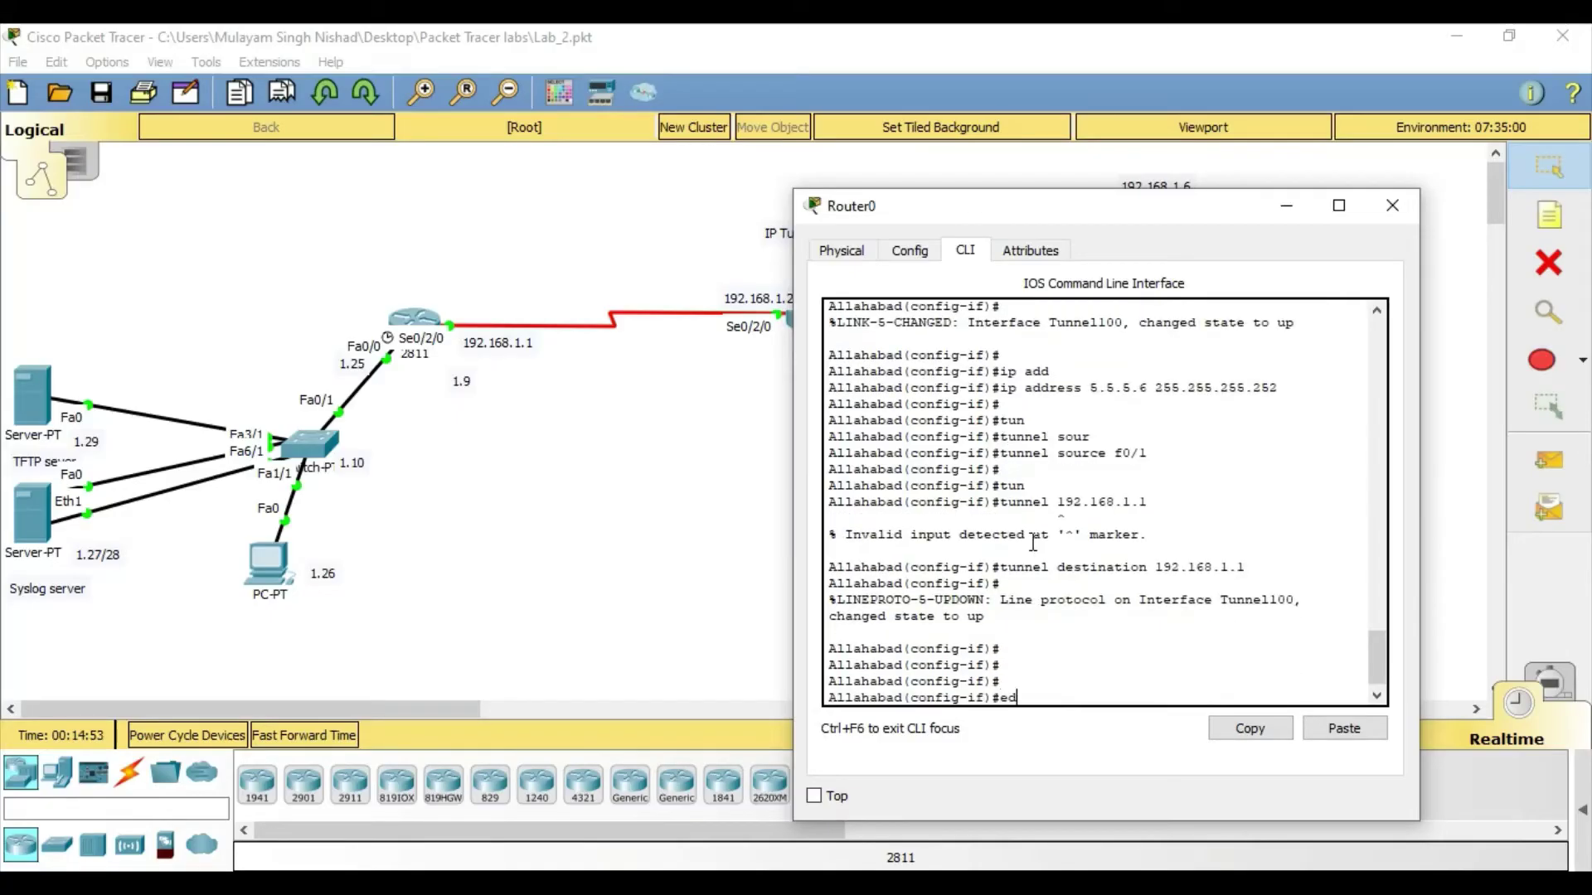
Leave configuration mode on Allahabad with 'end'.
{"action": "key", "text": "BackSpace"}
{"action": "type", "text": "nd"}
{"action": "key", "text": "Return"}
{"action": "key", "text": "Return"}
{"action": "key", "text": "Return"}
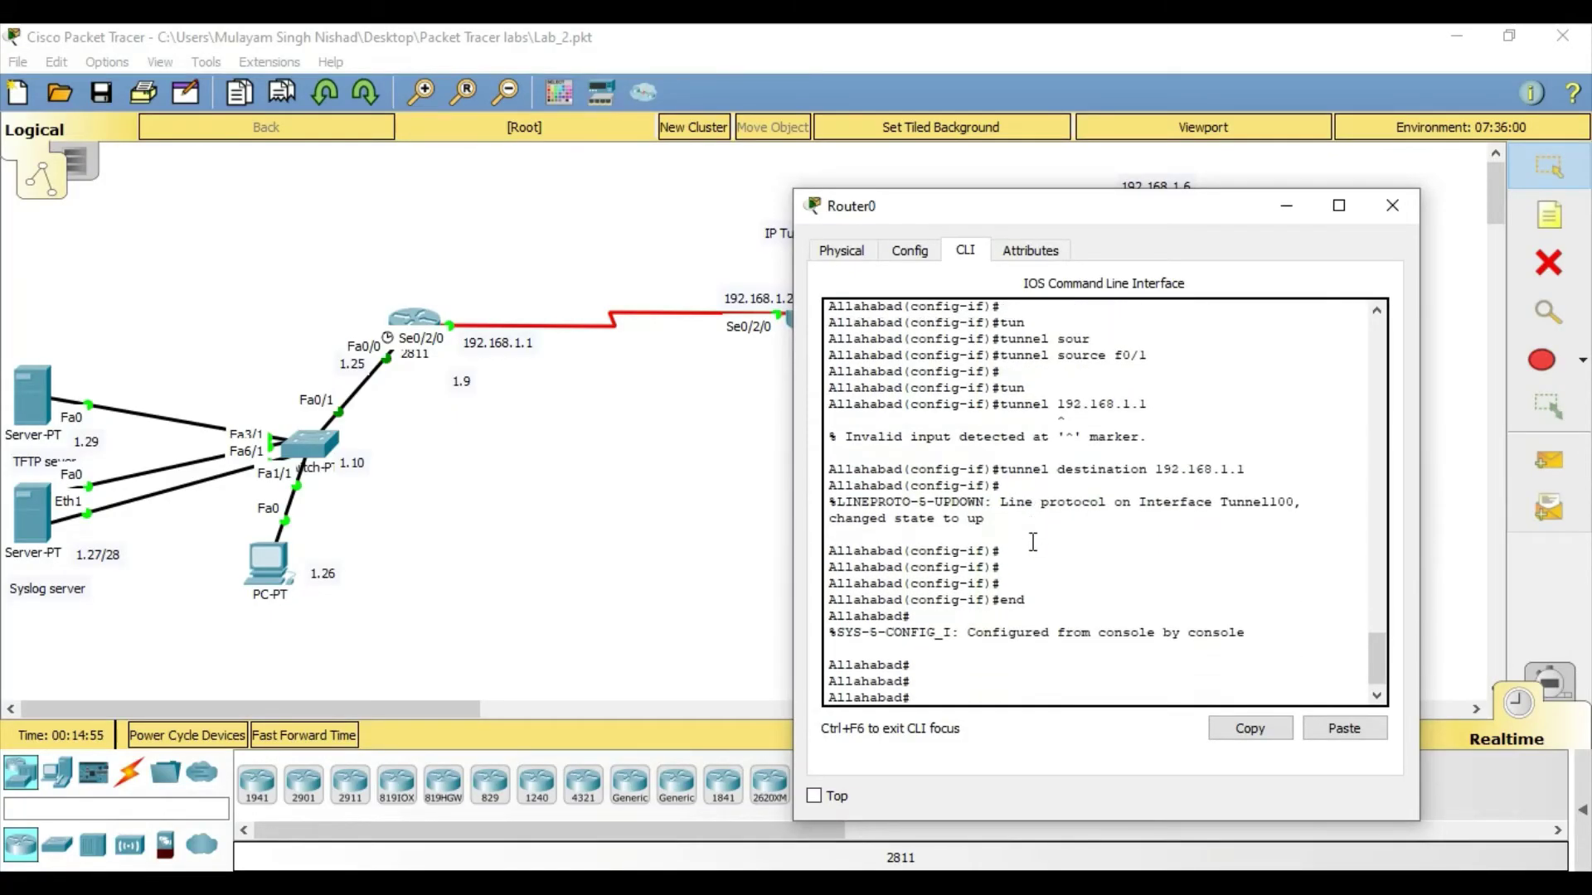
Save Allahabad's configuration and ping 5.5.5.5 across the tunnel.
{"action": "type", "text": "wr"}
{"action": "key", "text": "Return"}
{"action": "key", "text": "Return"}
{"action": "key", "text": "Return"}
{"action": "type", "text": "p"}
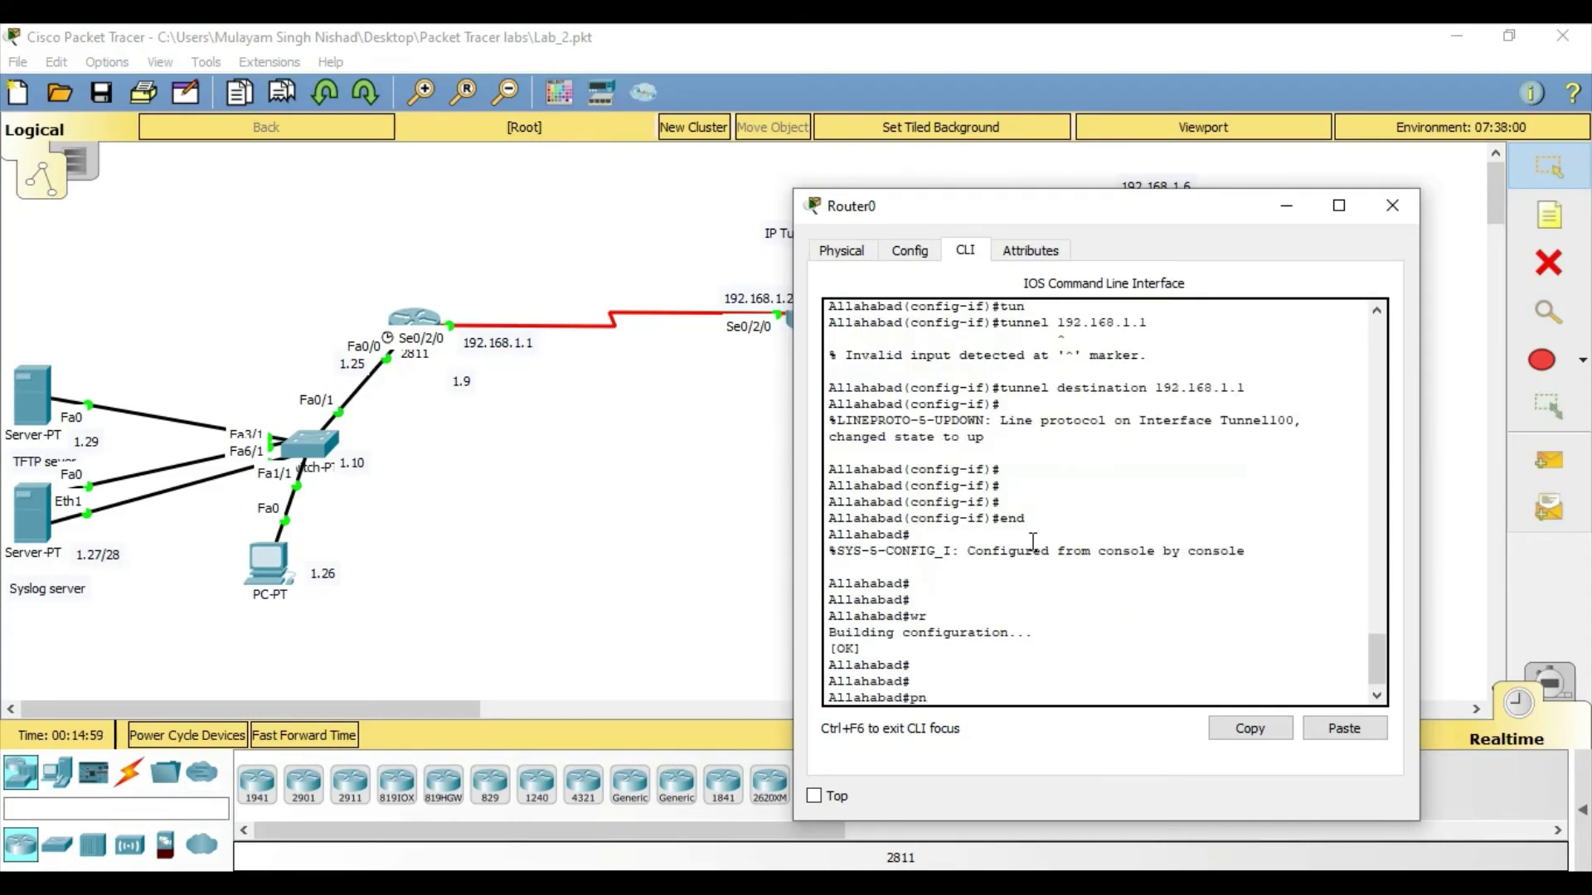
{"action": "type", "text": "ing "}
{"action": "type", "text": "55"}
{"action": "key", "text": "BackSpace"}
{"action": "type", "text": "5.5.5"}
{"action": "key", "text": "Return"}
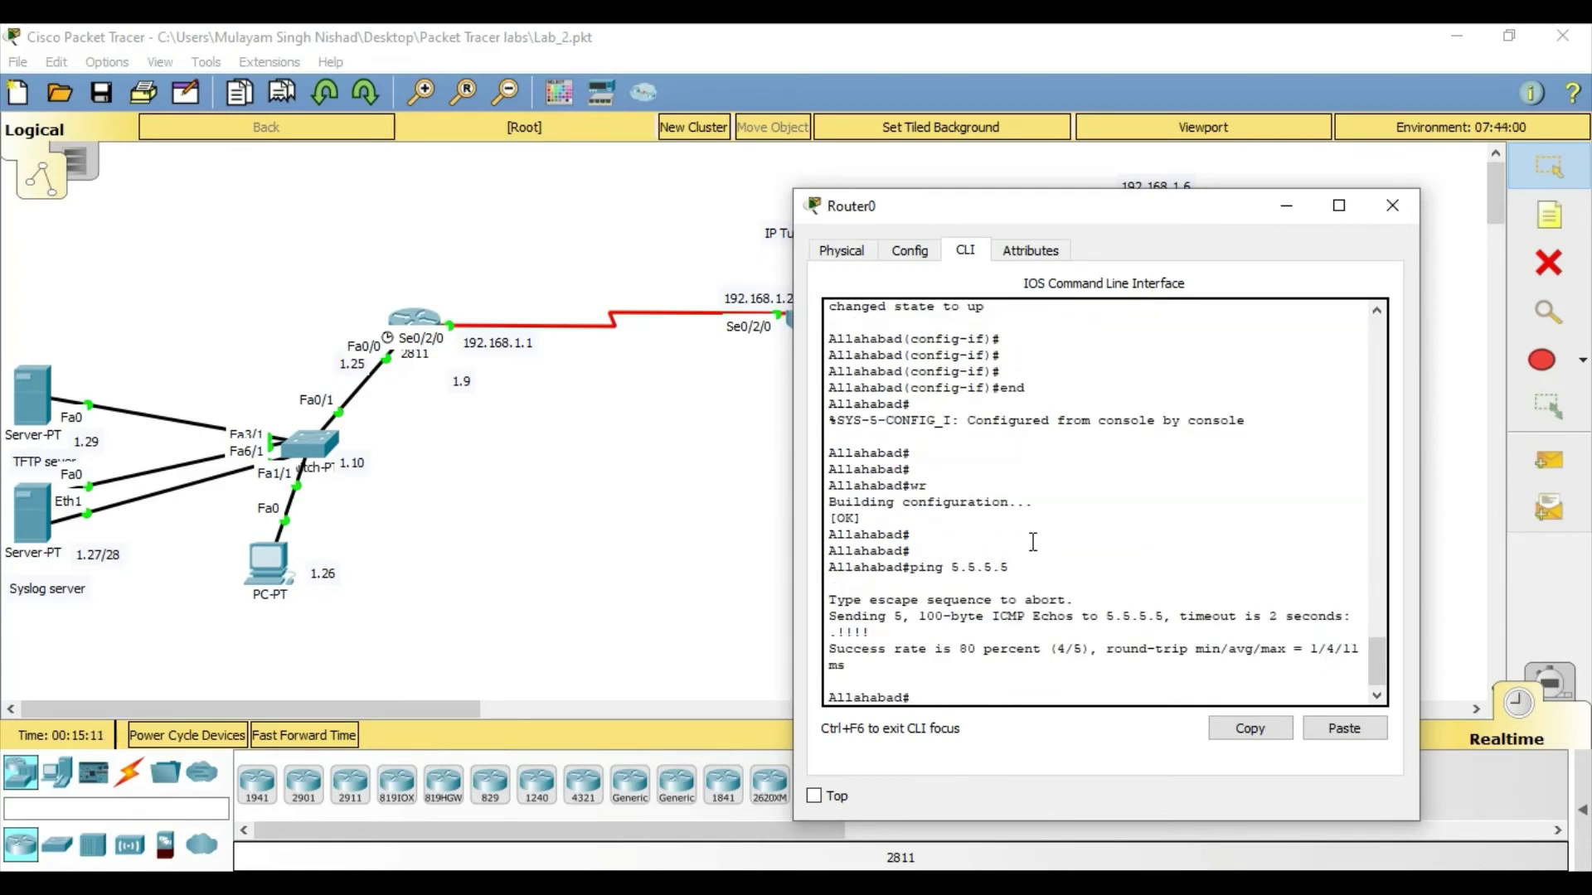
{"action": "key", "text": "Up"}
{"action": "key", "text": "Return"}
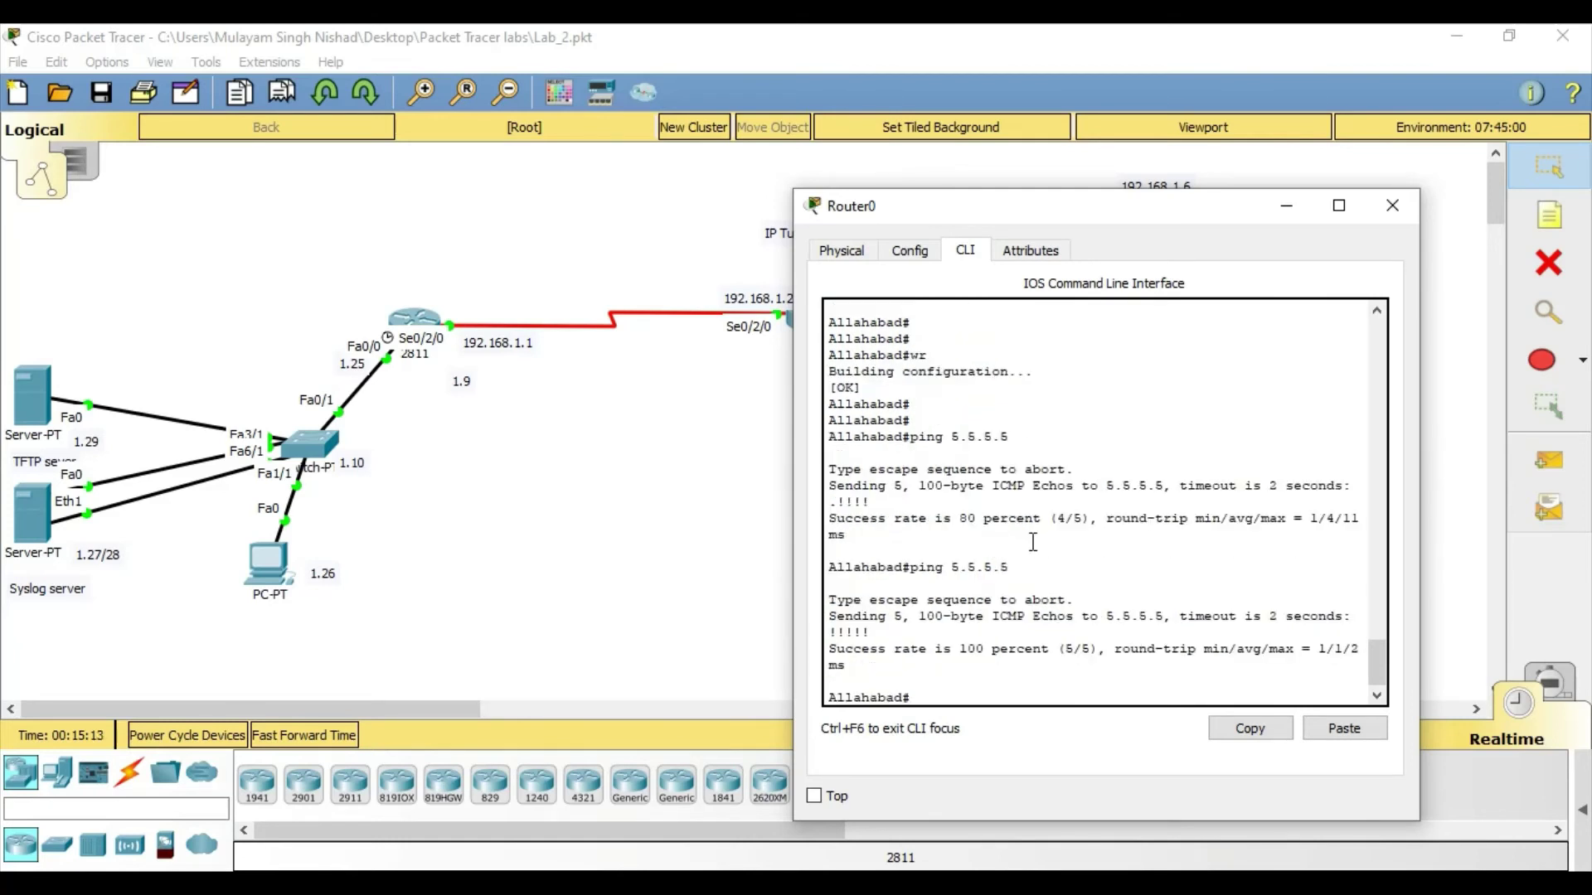
From the Lucknow router, ping 5.5.5.6 across the tunnel.
{"action": "left_click", "coordinate": [1392, 209]}
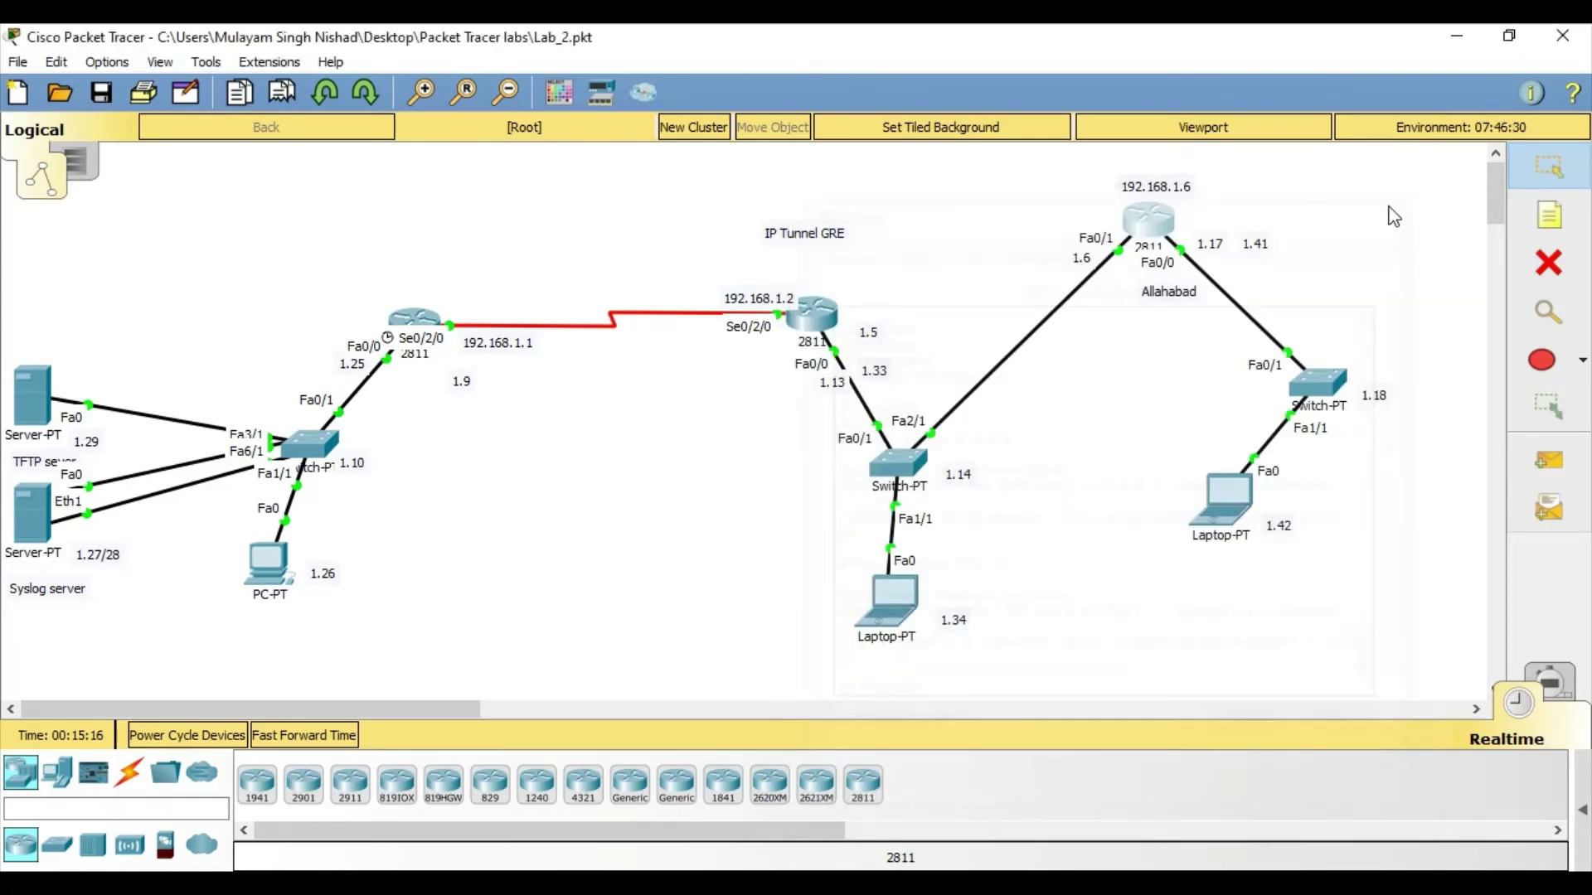
{"action": "left_click", "coordinate": [406, 317]}
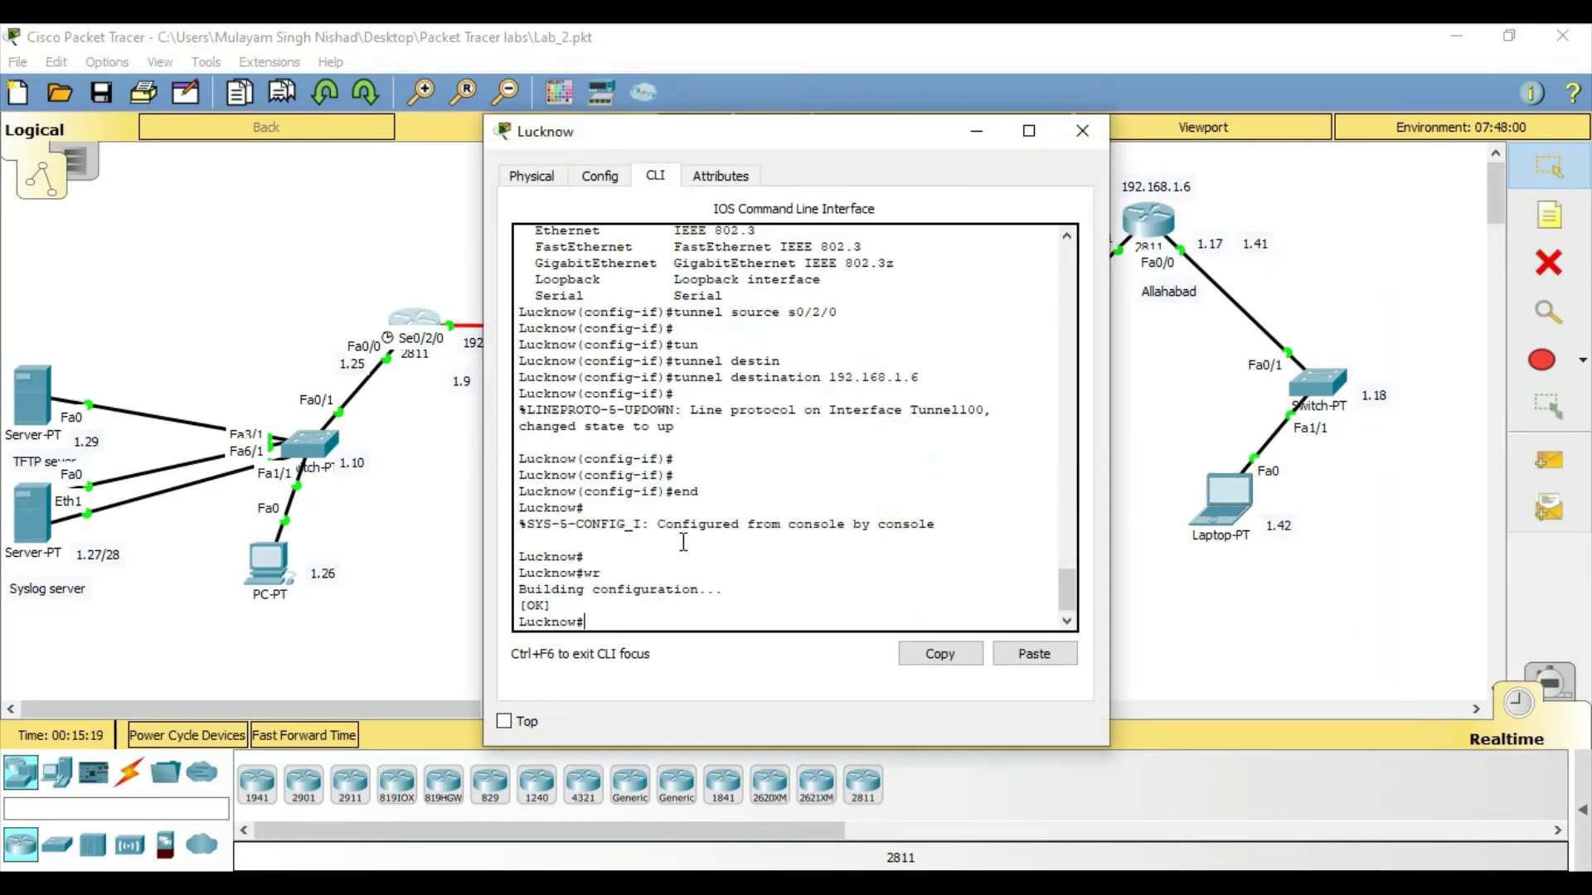
{"action": "type", "text": "pin"}
{"action": "type", "text": "g 5.5.5.6"}
{"action": "key", "text": "Return"}
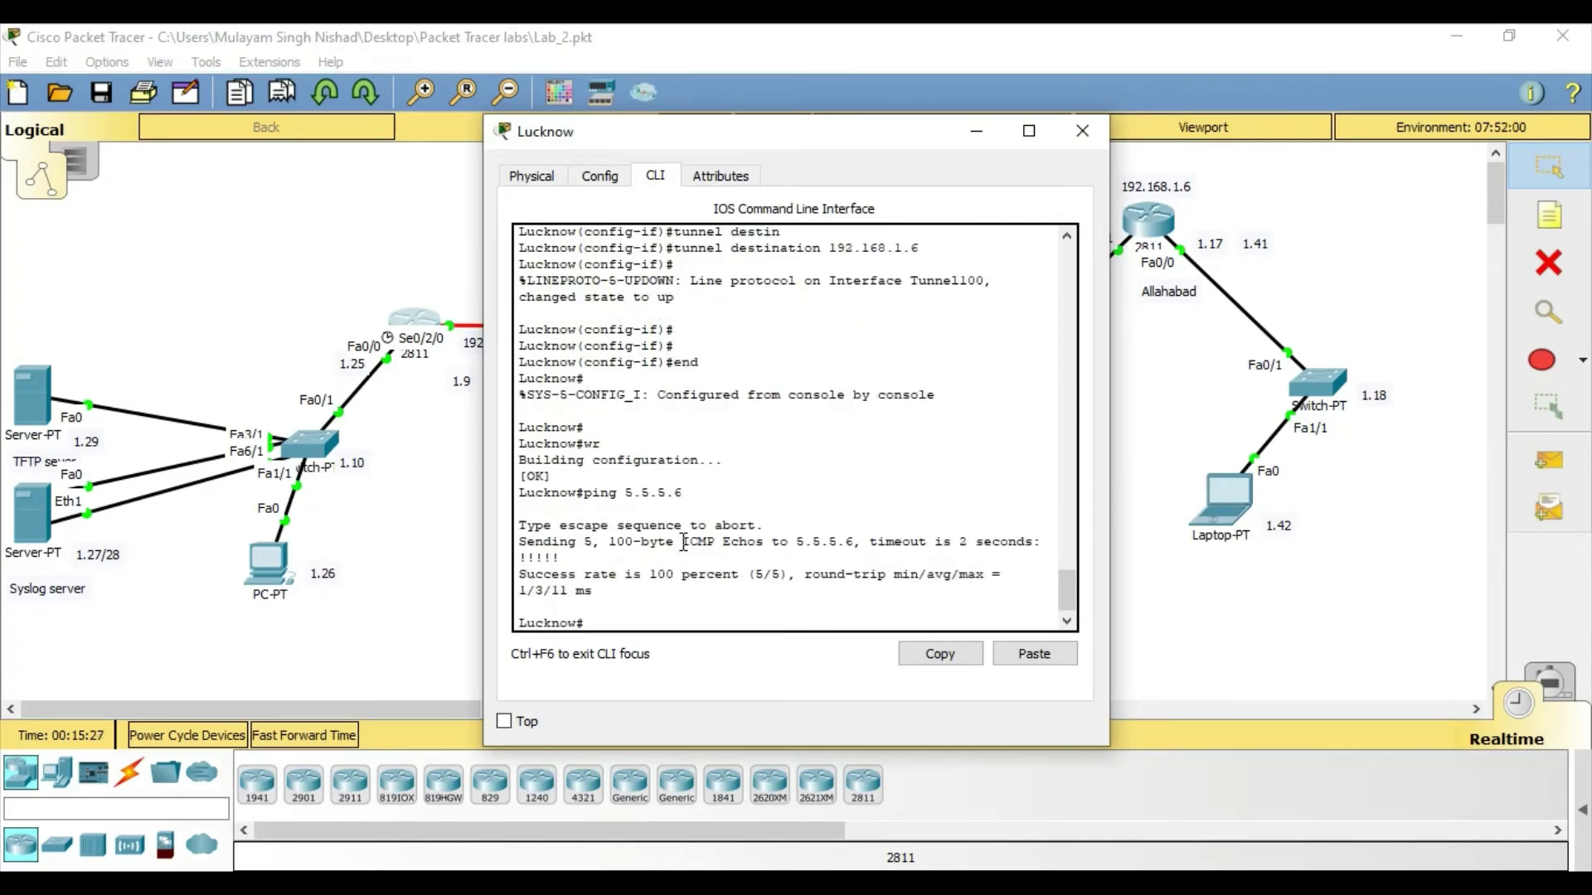
Close the Lucknow router's device window to return to the topology.
{"action": "left_click", "coordinate": [1081, 131]}
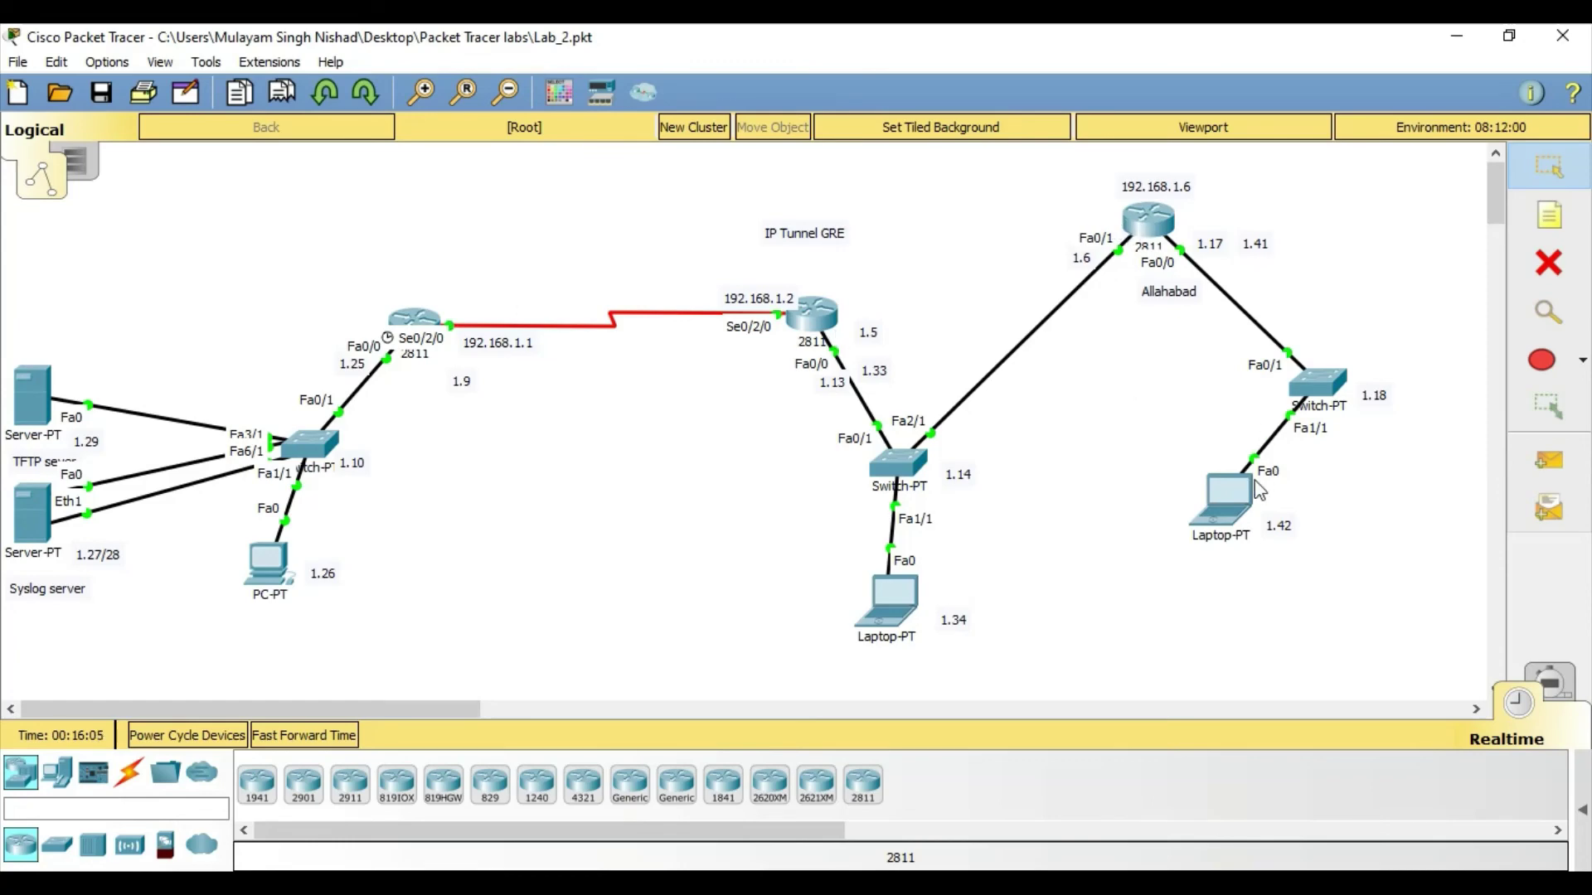
Run tracert 5.5.5.5 from PC3's command prompt.
{"action": "left_click", "coordinate": [1243, 508]}
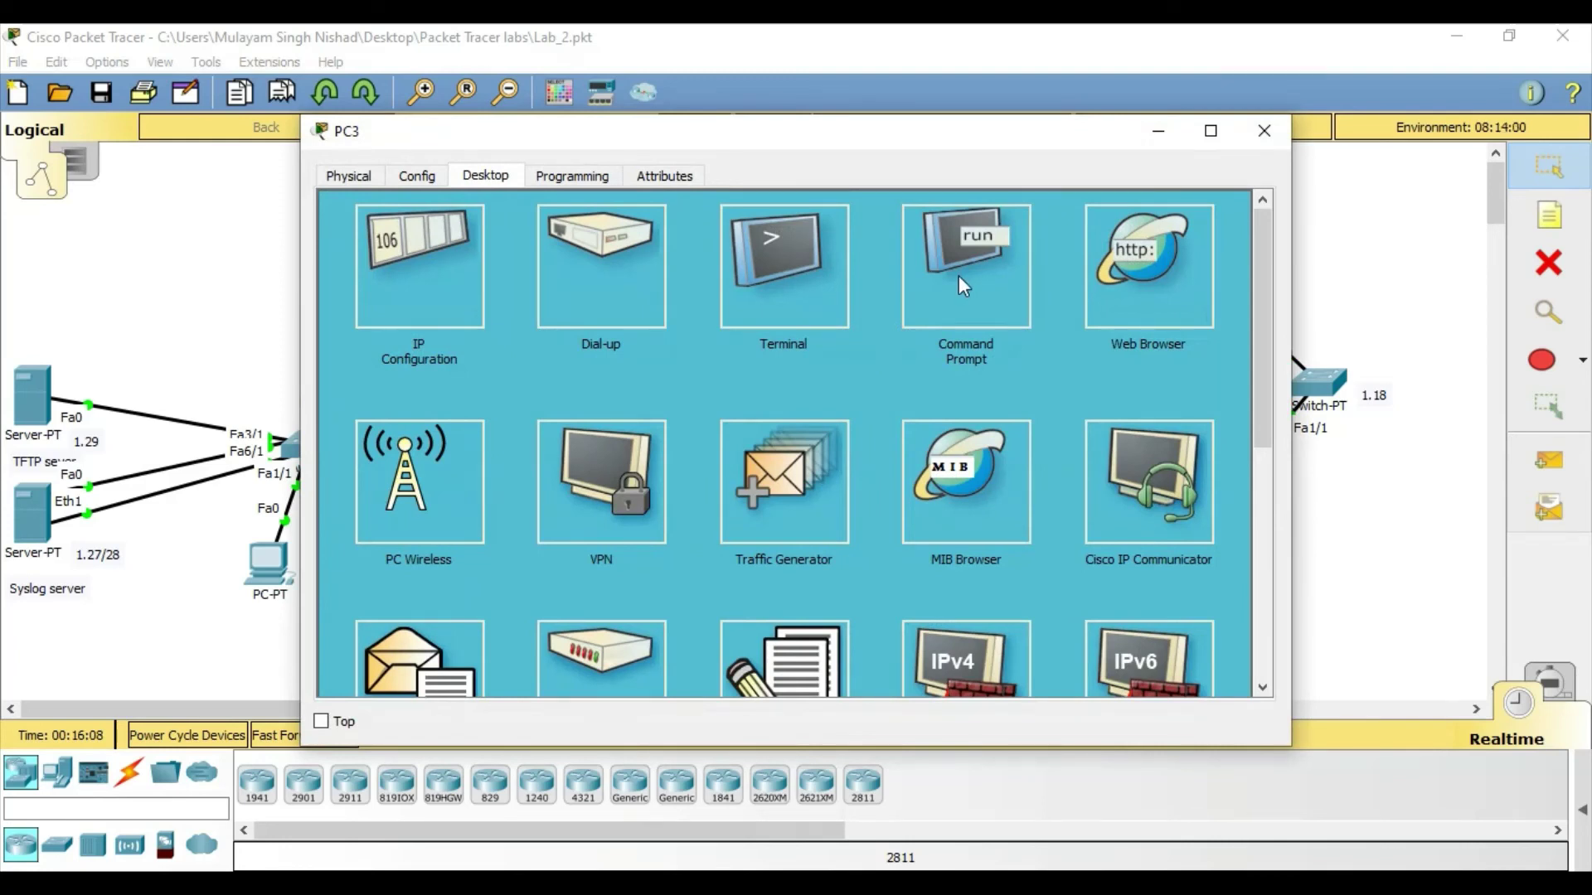
{"action": "left_click", "coordinate": [958, 275]}
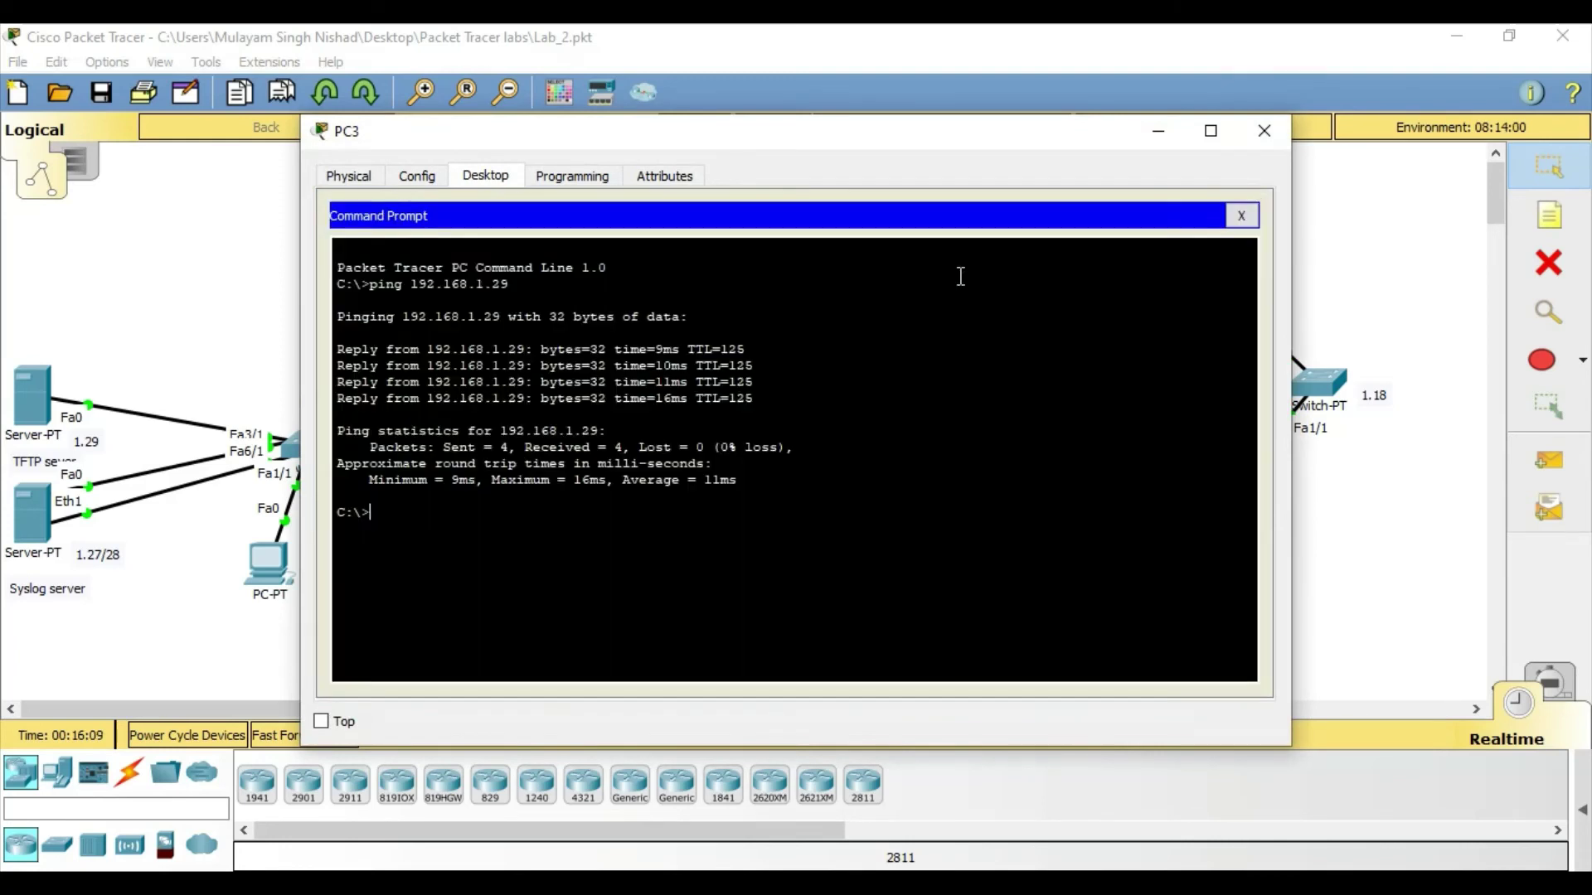
{"action": "type", "text": "tran"}
{"action": "key", "text": "BackSpace"}
{"action": "type", "text": "ce"}
{"action": "type", "text": "t 5..5."}
{"action": "type", "text": "5.5.5"}
{"action": "key", "text": "Return"}
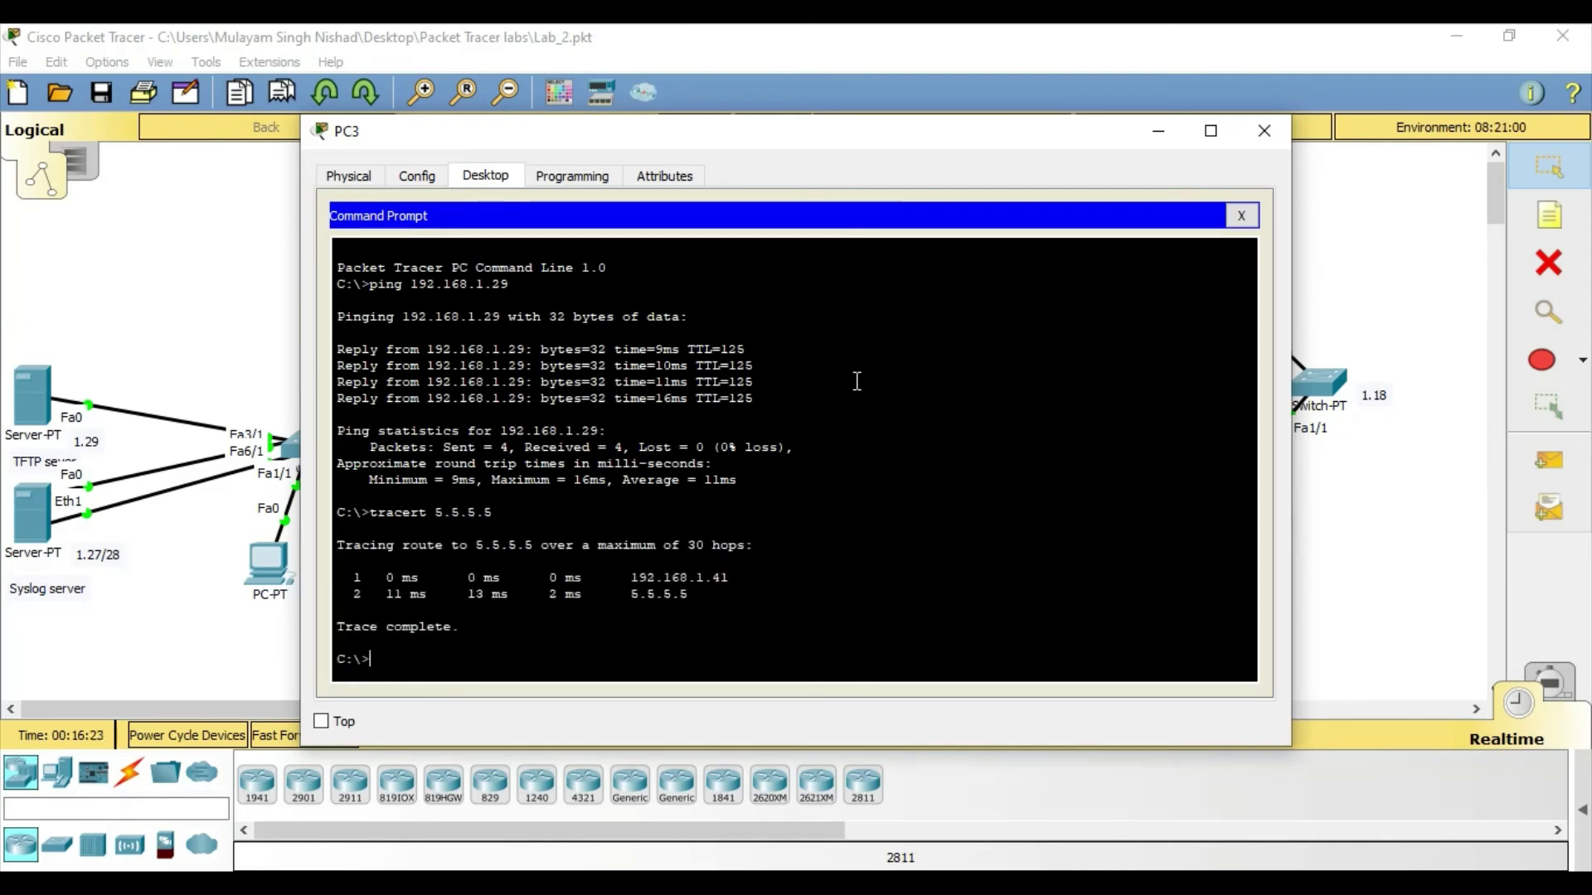
Compare the two-hop 5.5.5.5 trace result against the topology, up to the Allahabad router.
{"action": "mouse_move", "coordinate": [700, 593]}
{"action": "left_mouse_down"}
{"action": "mouse_move", "coordinate": [631, 581]}
{"action": "mouse_move", "coordinate": [711, 579]}
{"action": "left_mouse_up"}
{"action": "left_click", "coordinate": [631, 581]}
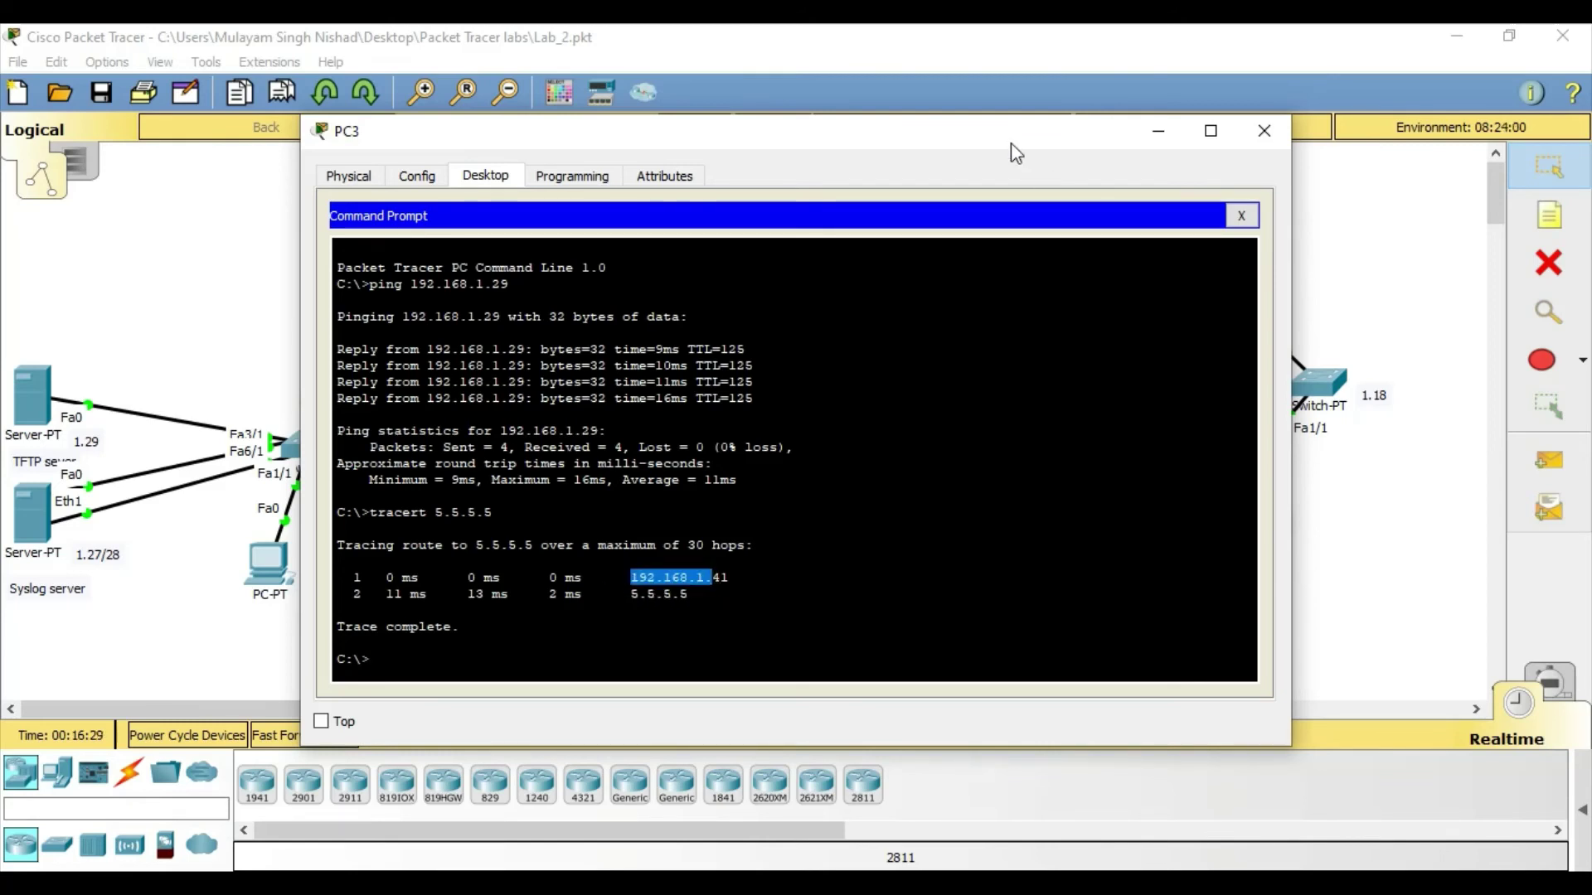
{"action": "mouse_move", "coordinate": [1011, 143]}
{"action": "left_mouse_down"}
{"action": "mouse_move", "coordinate": [810, 307]}
{"action": "mouse_move", "coordinate": [776, 415]}
{"action": "left_mouse_up"}
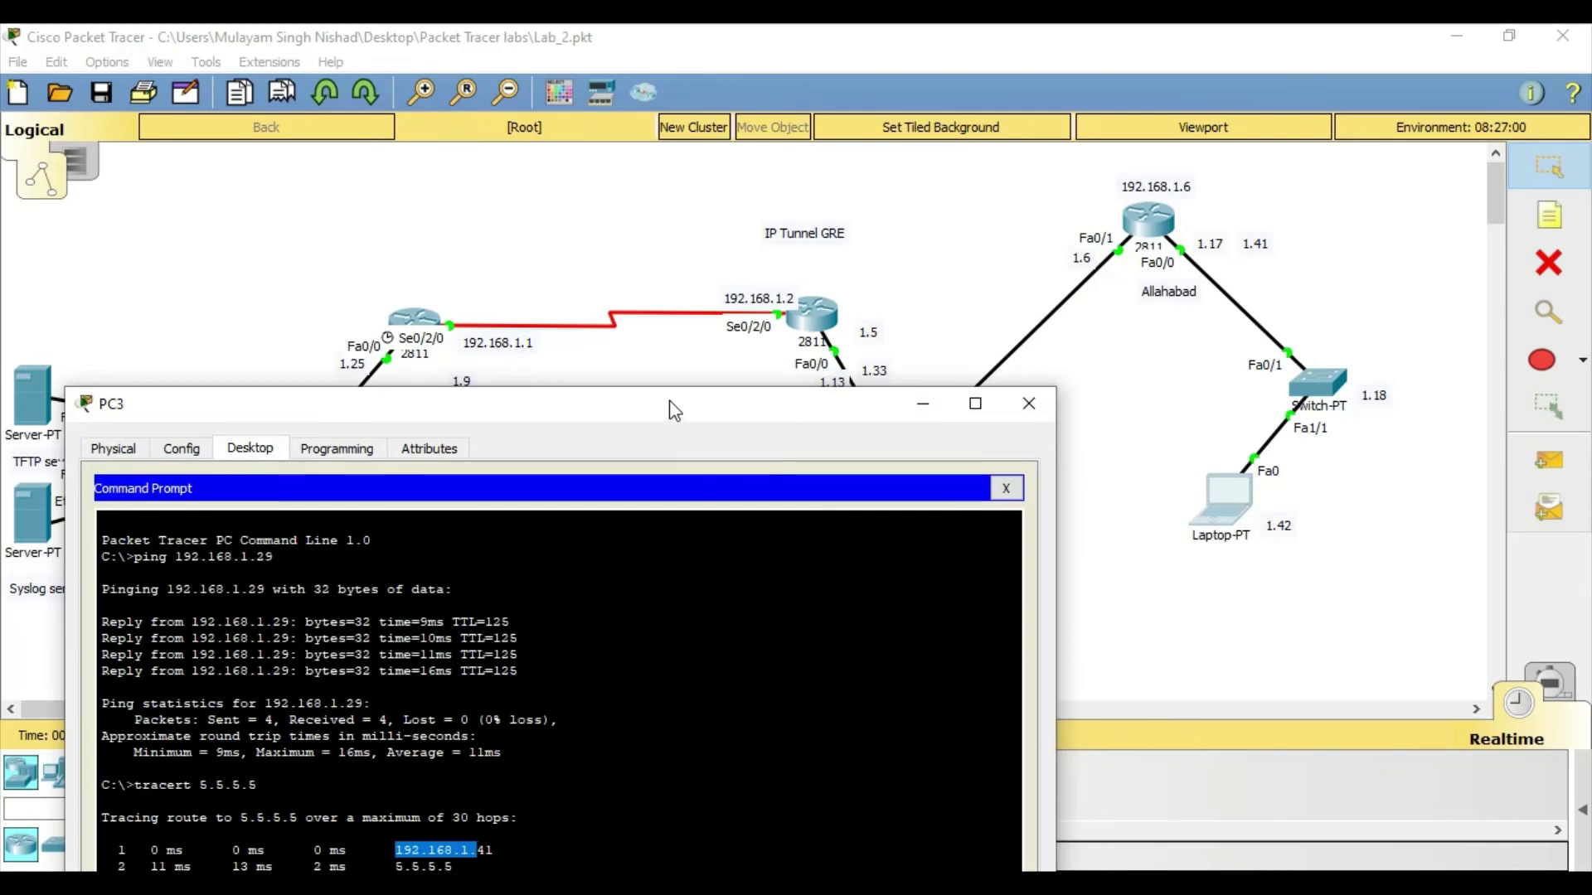
{"action": "left_click_drag", "start_coordinate": [673, 409], "coordinate": [1101, 180]}
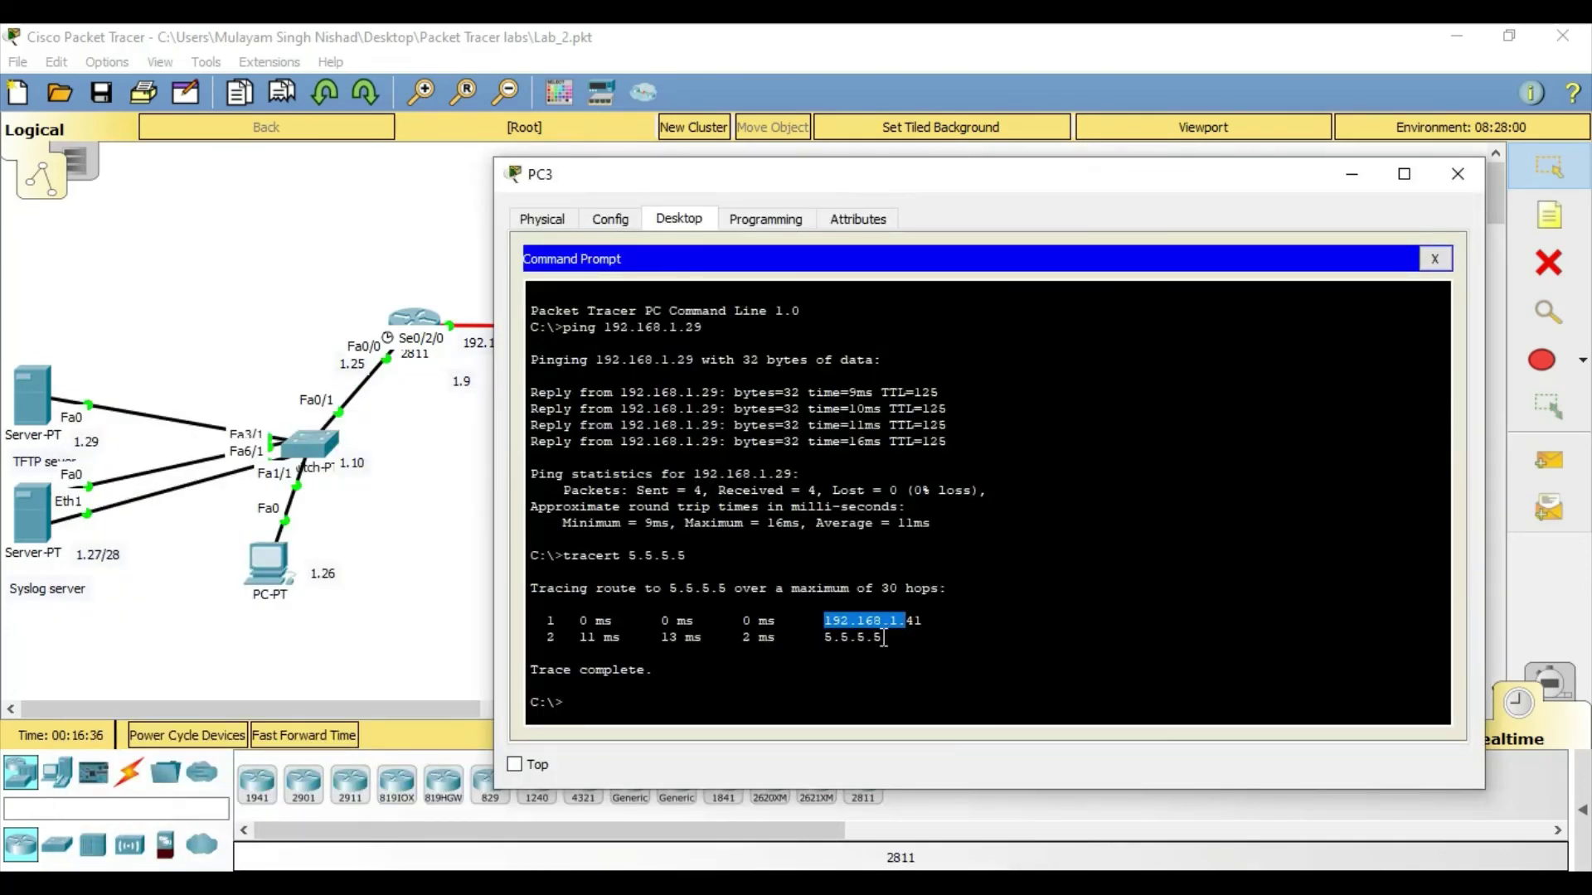
{"action": "left_click_drag", "start_coordinate": [884, 639], "coordinate": [824, 640]}
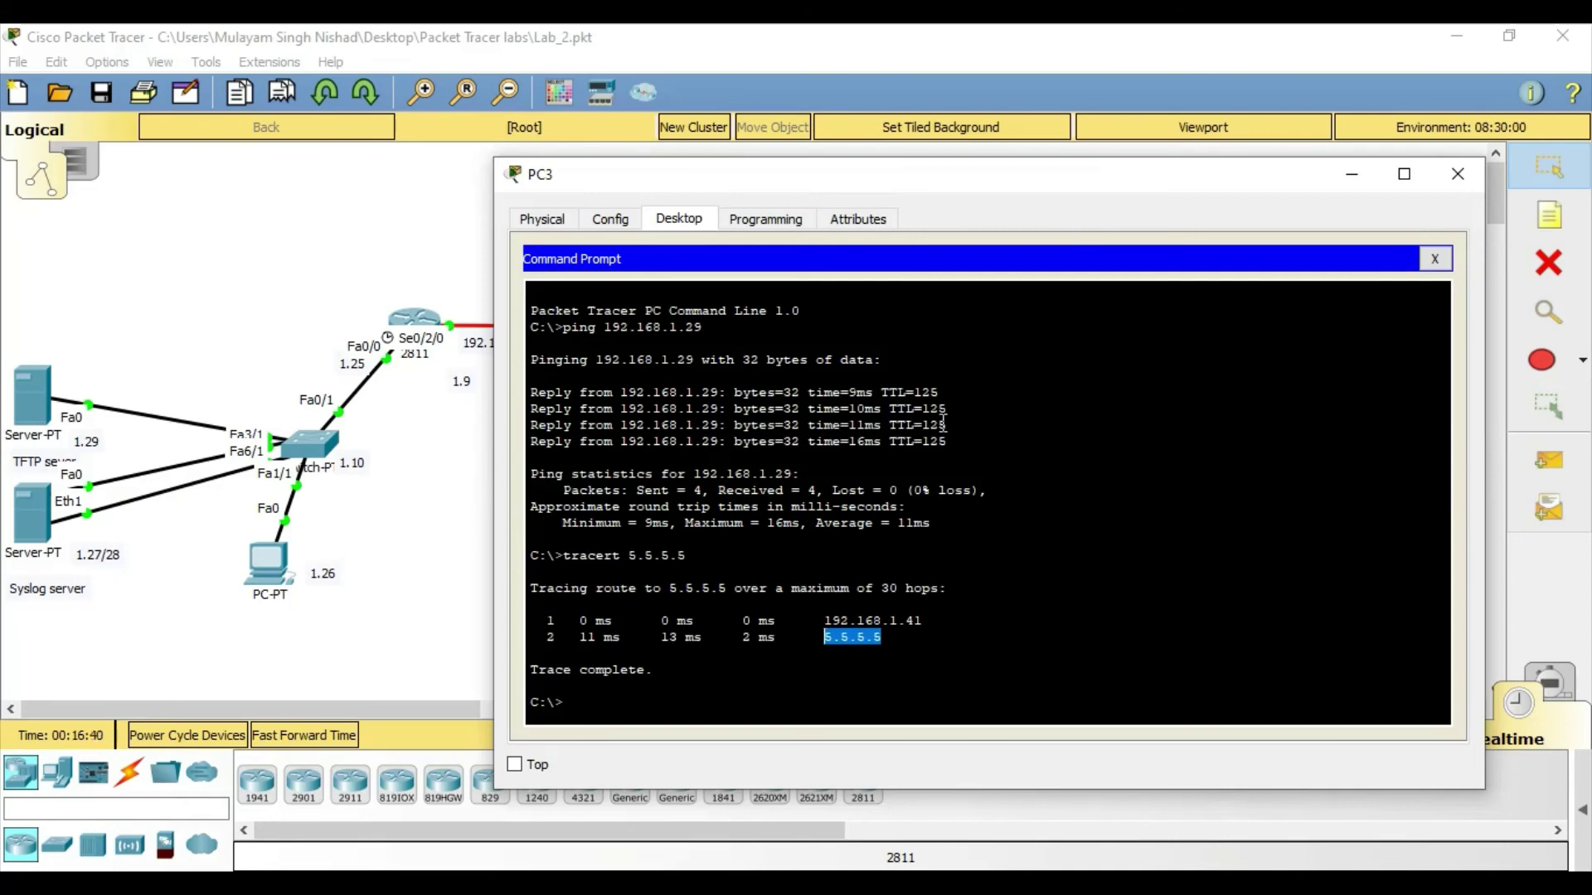
{"action": "mouse_move", "coordinate": [978, 183]}
{"action": "left_mouse_down"}
{"action": "mouse_move", "coordinate": [987, 352]}
{"action": "mouse_move", "coordinate": [1177, 224]}
{"action": "left_mouse_up"}
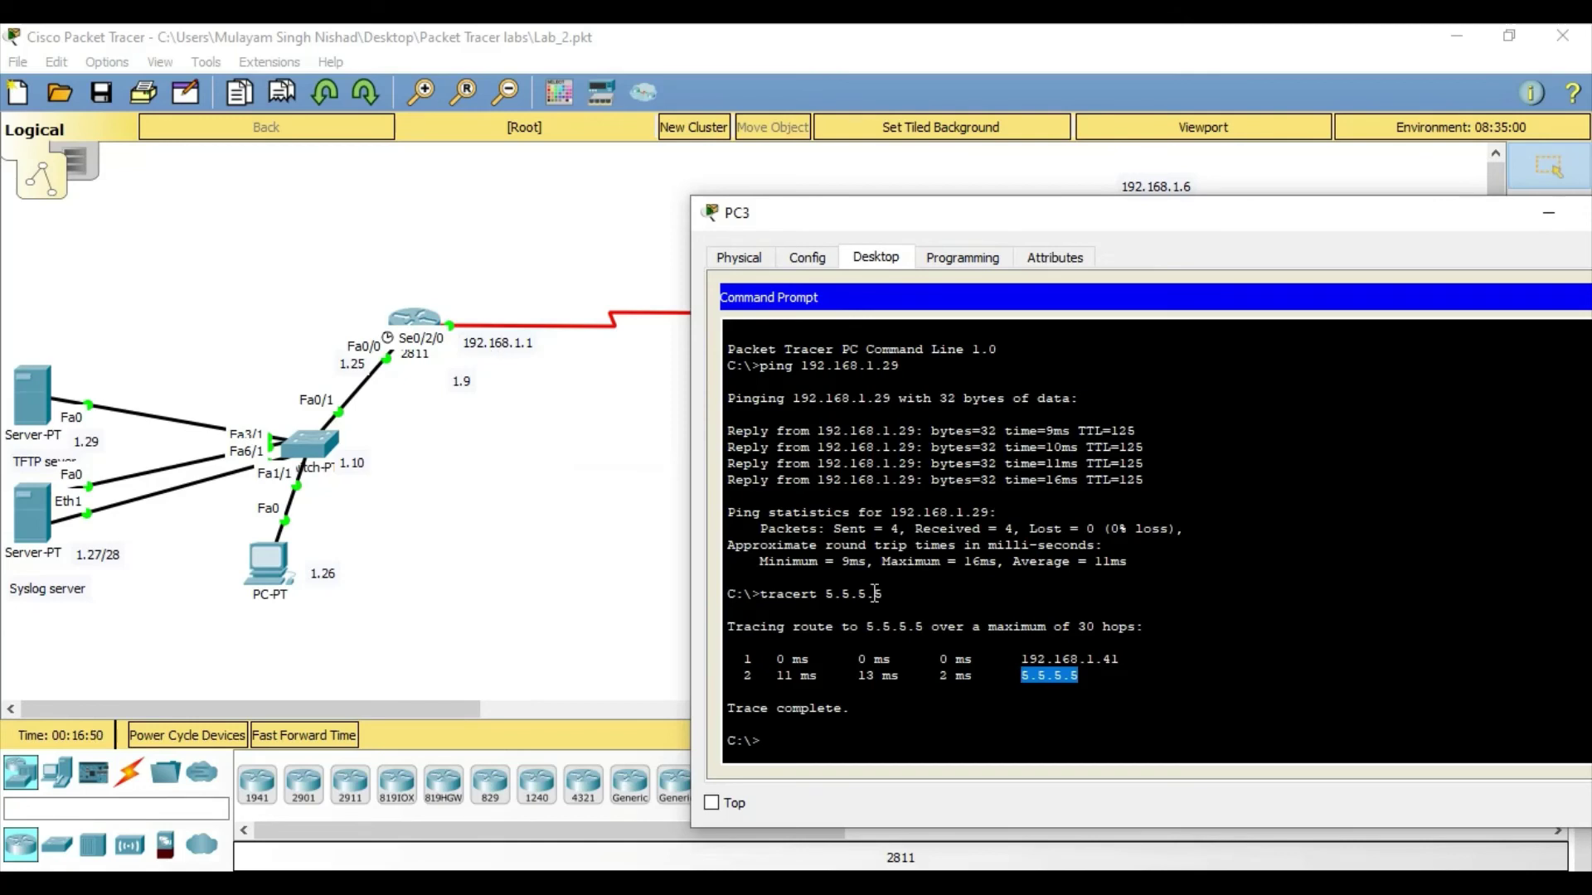
Run tracert 192.168.1.1 in PC3's command prompt.
{"action": "left_click", "coordinate": [899, 718]}
{"action": "type", "text": "tracert"}
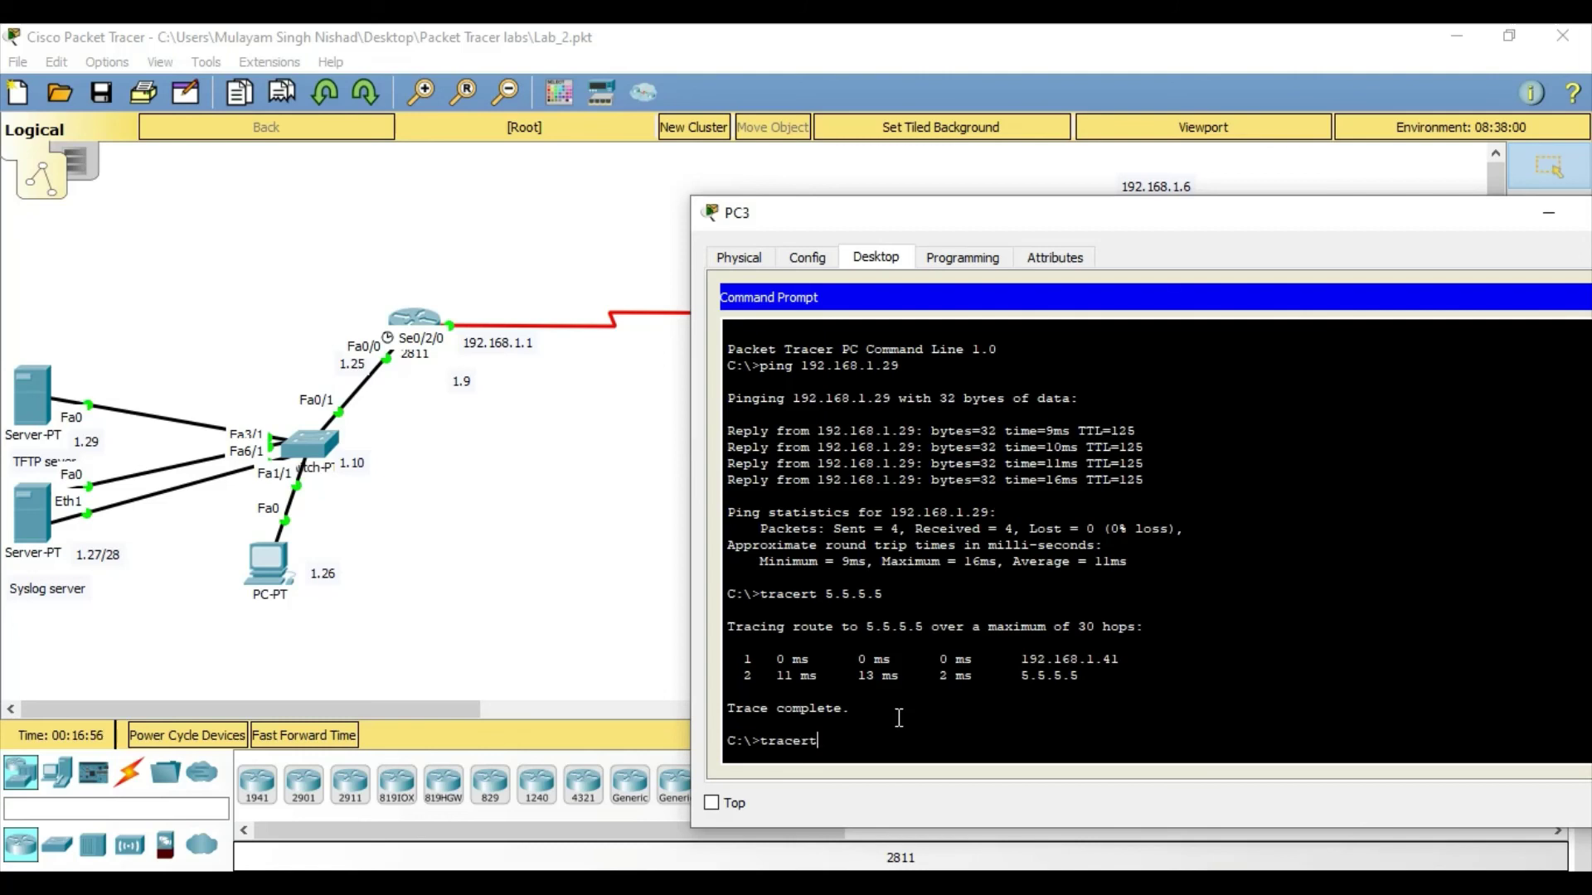
{"action": "type", "text": " 19"}
{"action": "type", "text": "2.168.1.1"}
{"action": "key", "text": "Return"}
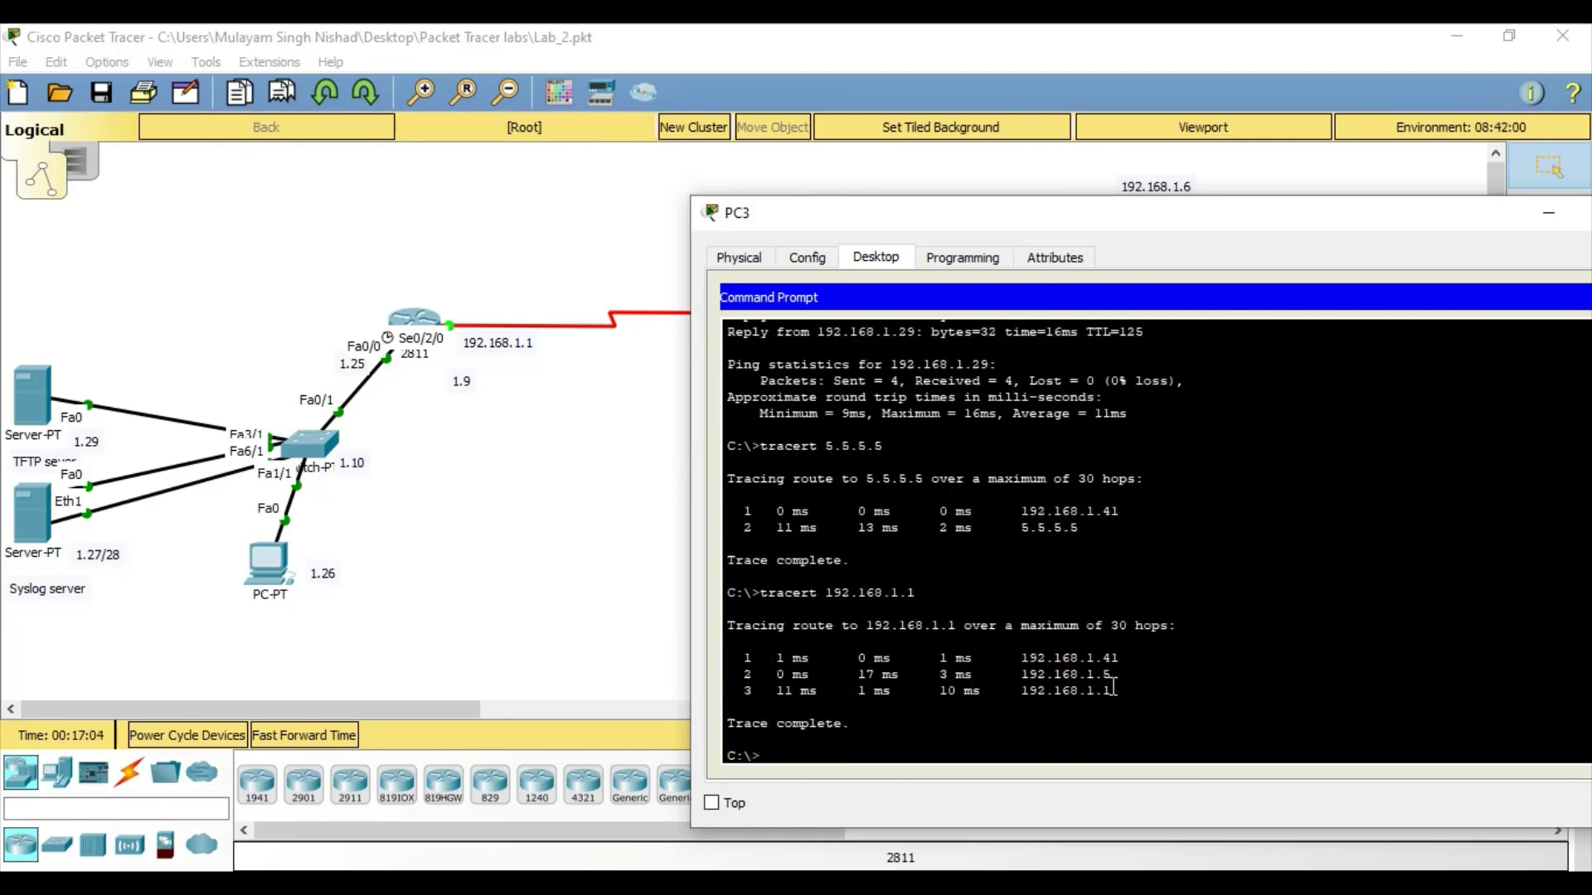
Compare the three hops (192.168.1.41, 192.168.1.5) against the topology.
{"action": "left_click_drag", "start_coordinate": [1112, 692], "coordinate": [743, 661]}
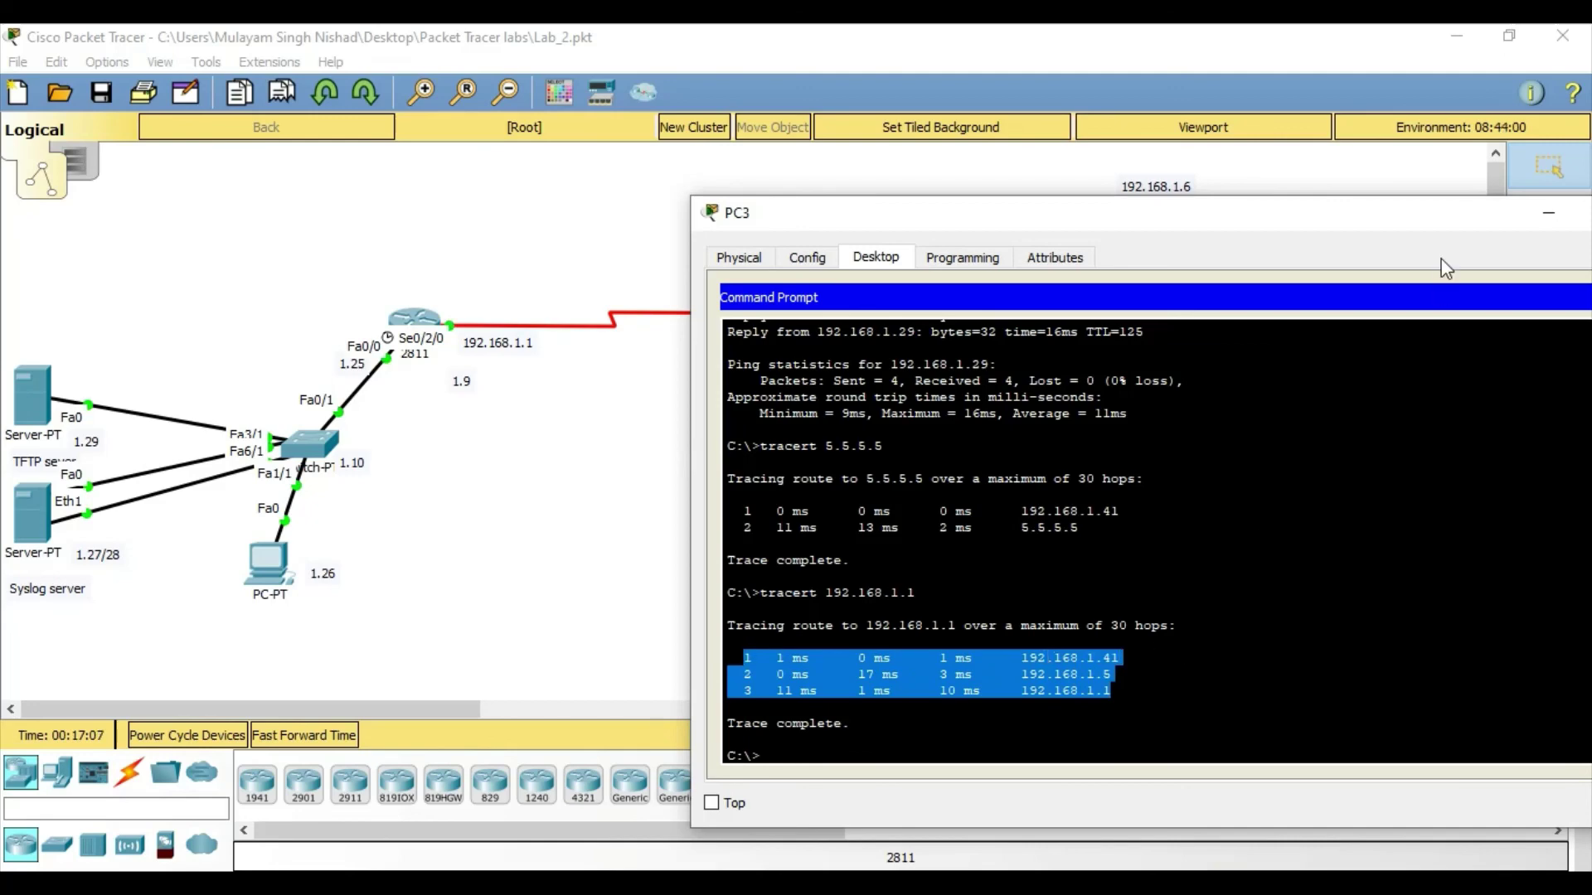
{"action": "left_click_drag", "start_coordinate": [1407, 226], "coordinate": [961, 379]}
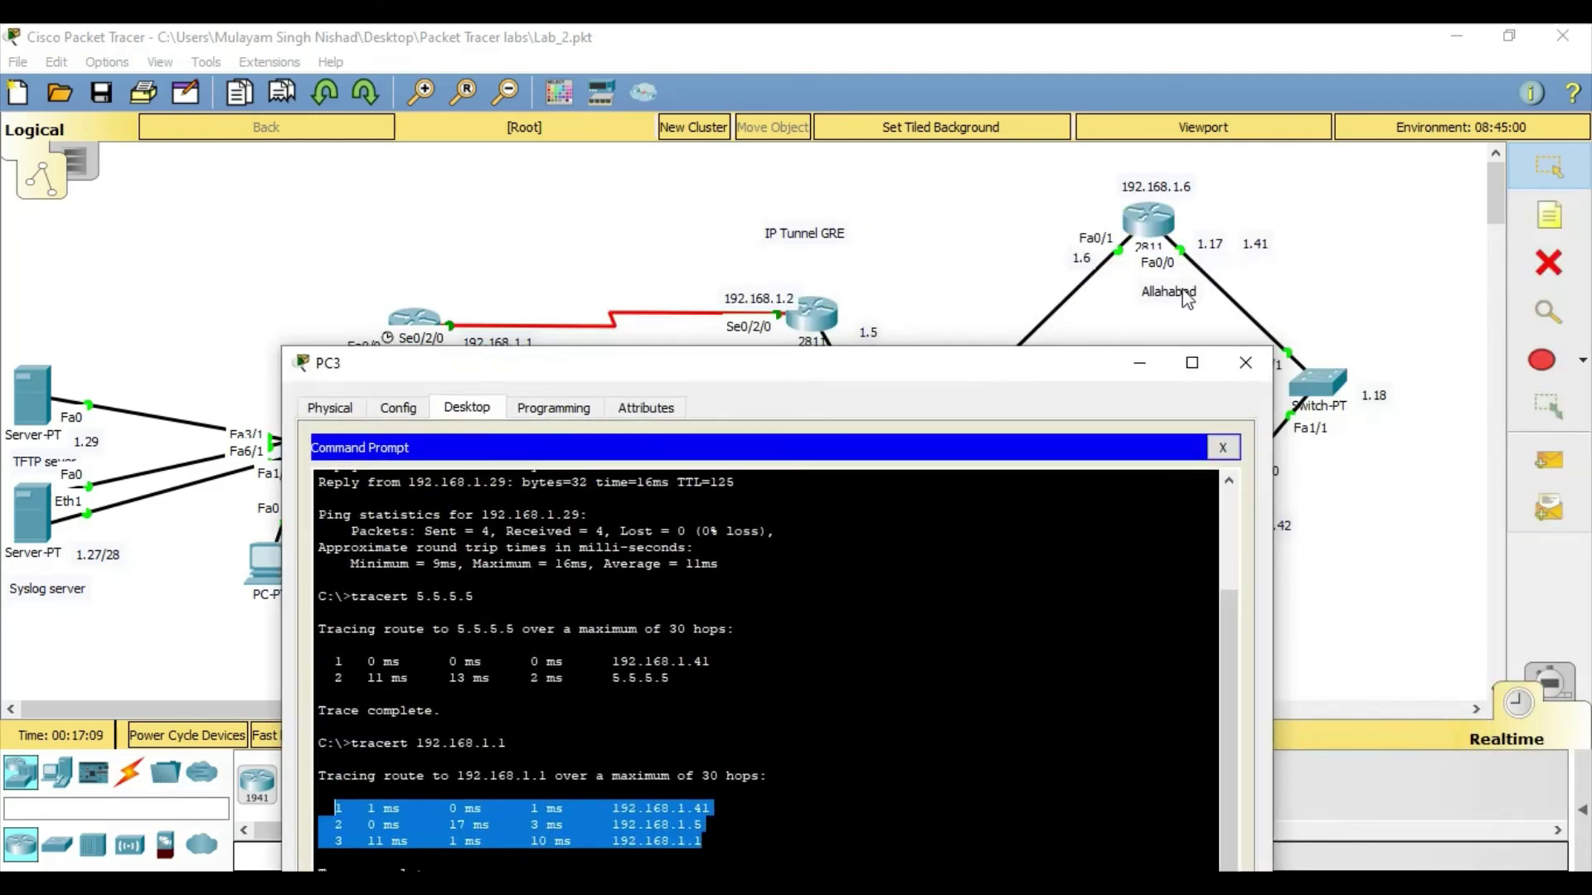
{"action": "left_click_drag", "start_coordinate": [819, 383], "coordinate": [1232, 267]}
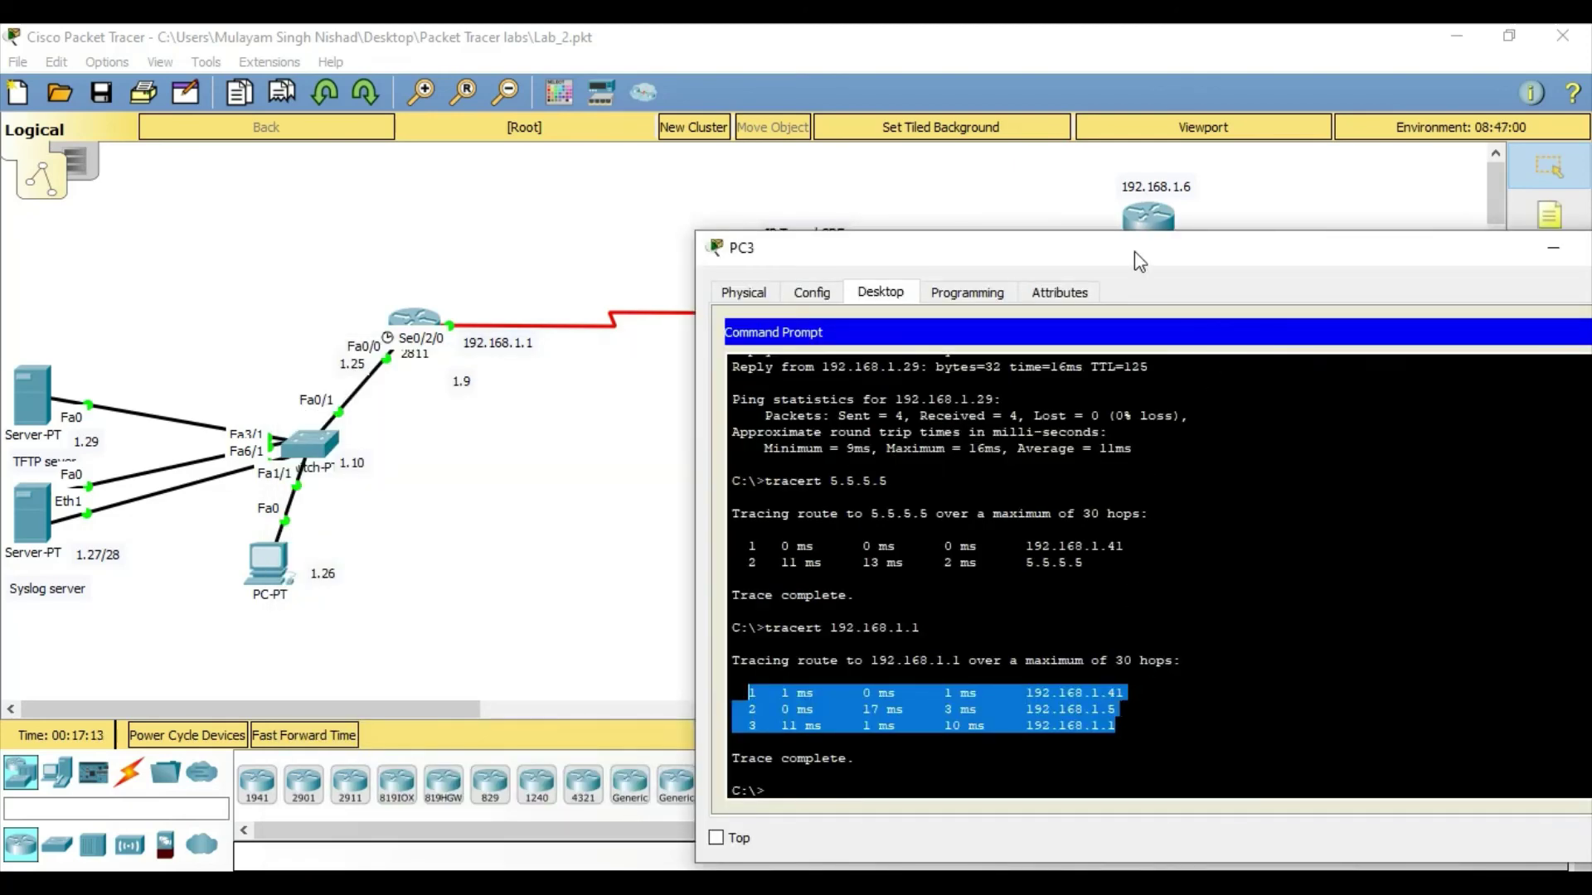
{"action": "left_click_drag", "start_coordinate": [1121, 247], "coordinate": [1022, 583]}
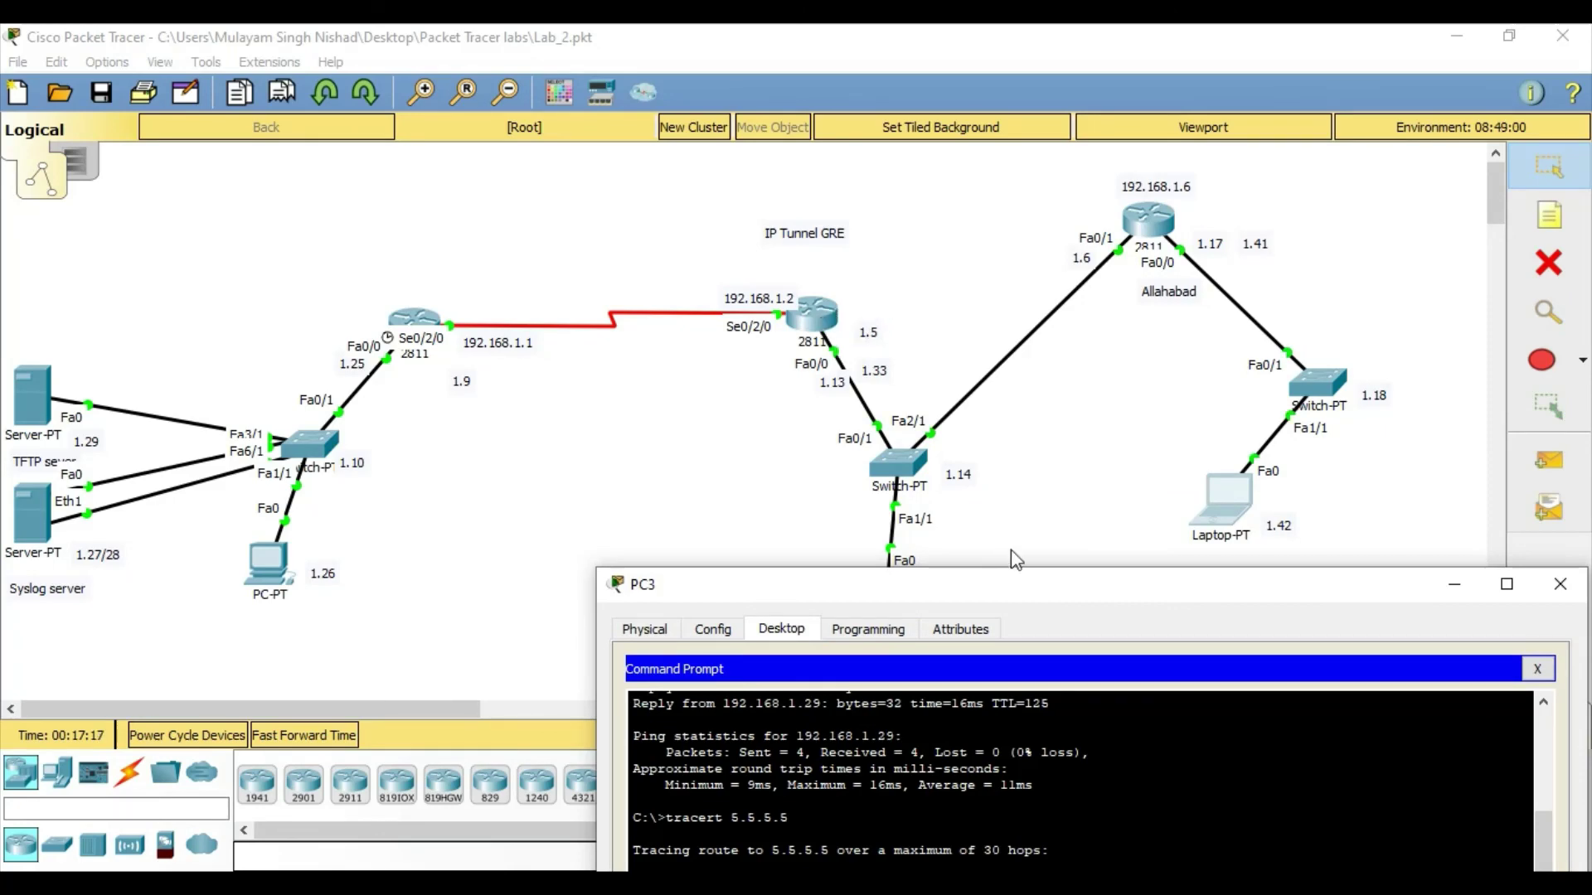
Recheck the 5.5.5.5 target of the first trace, then close PC3's window.
{"action": "mouse_move", "coordinate": [1042, 587]}
{"action": "left_mouse_down"}
{"action": "mouse_move", "coordinate": [1308, 294]}
{"action": "mouse_move", "coordinate": [1312, 231]}
{"action": "left_mouse_up"}
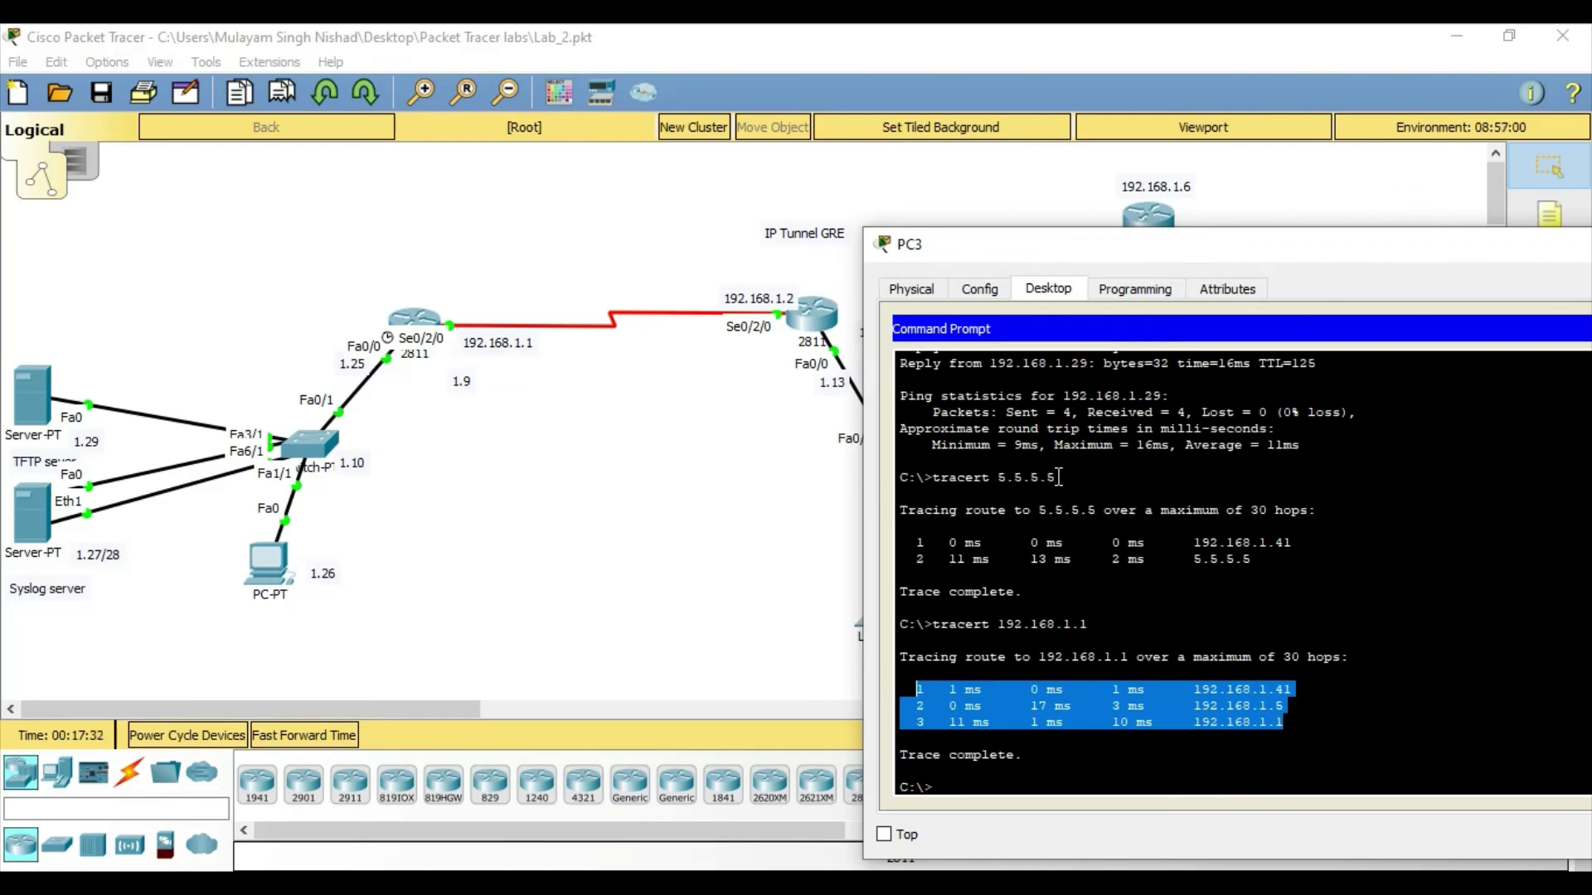
{"action": "left_click_drag", "start_coordinate": [1055, 478], "coordinate": [989, 478]}
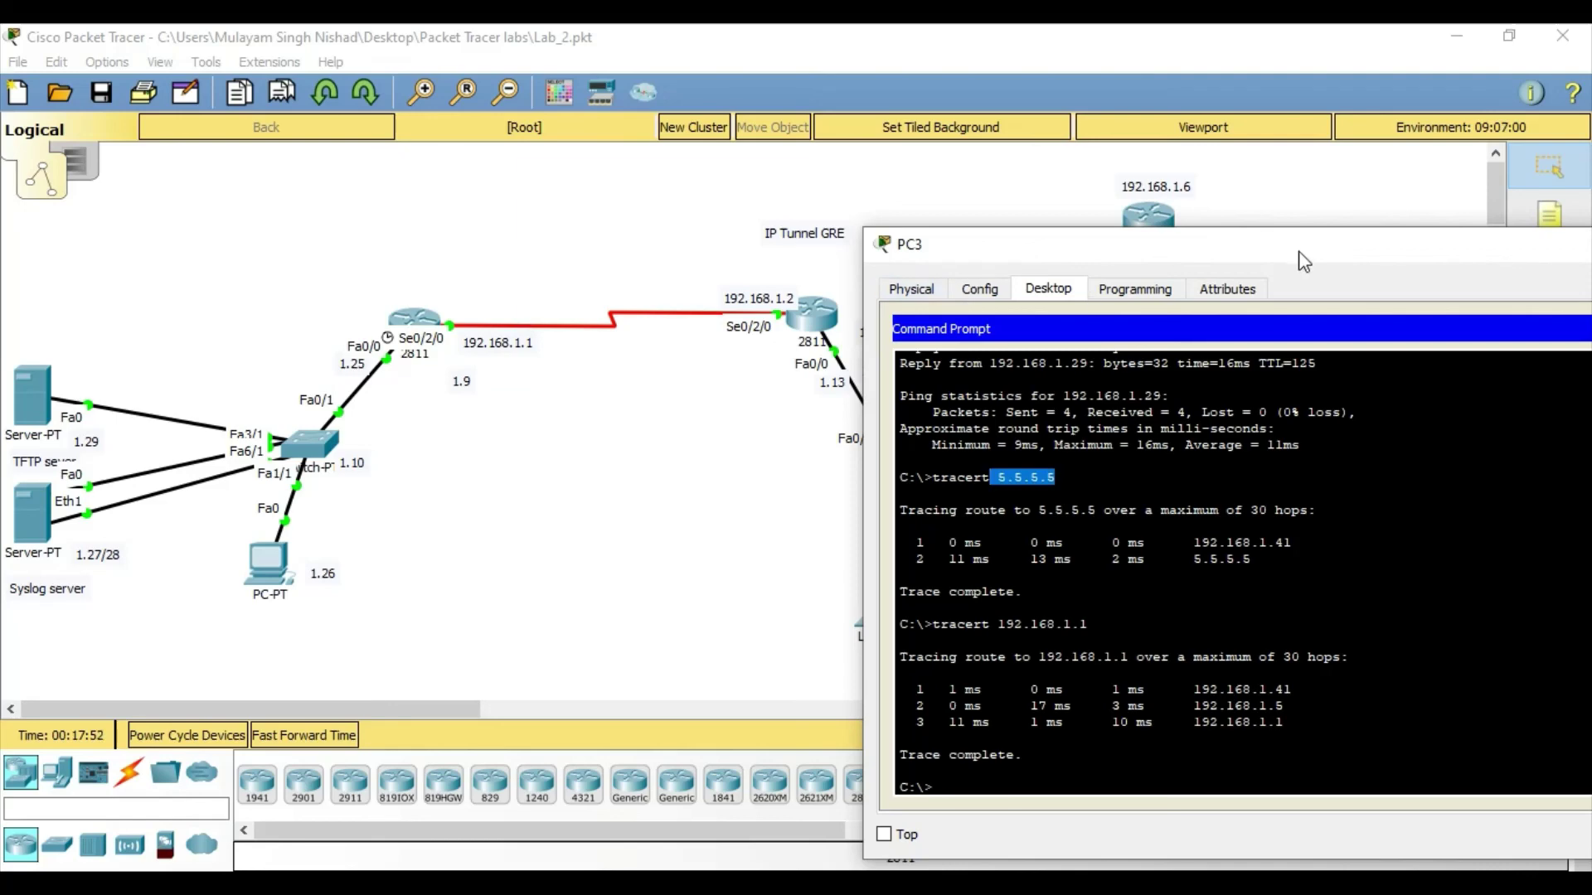
{"action": "left_click_drag", "start_coordinate": [1303, 259], "coordinate": [783, 357]}
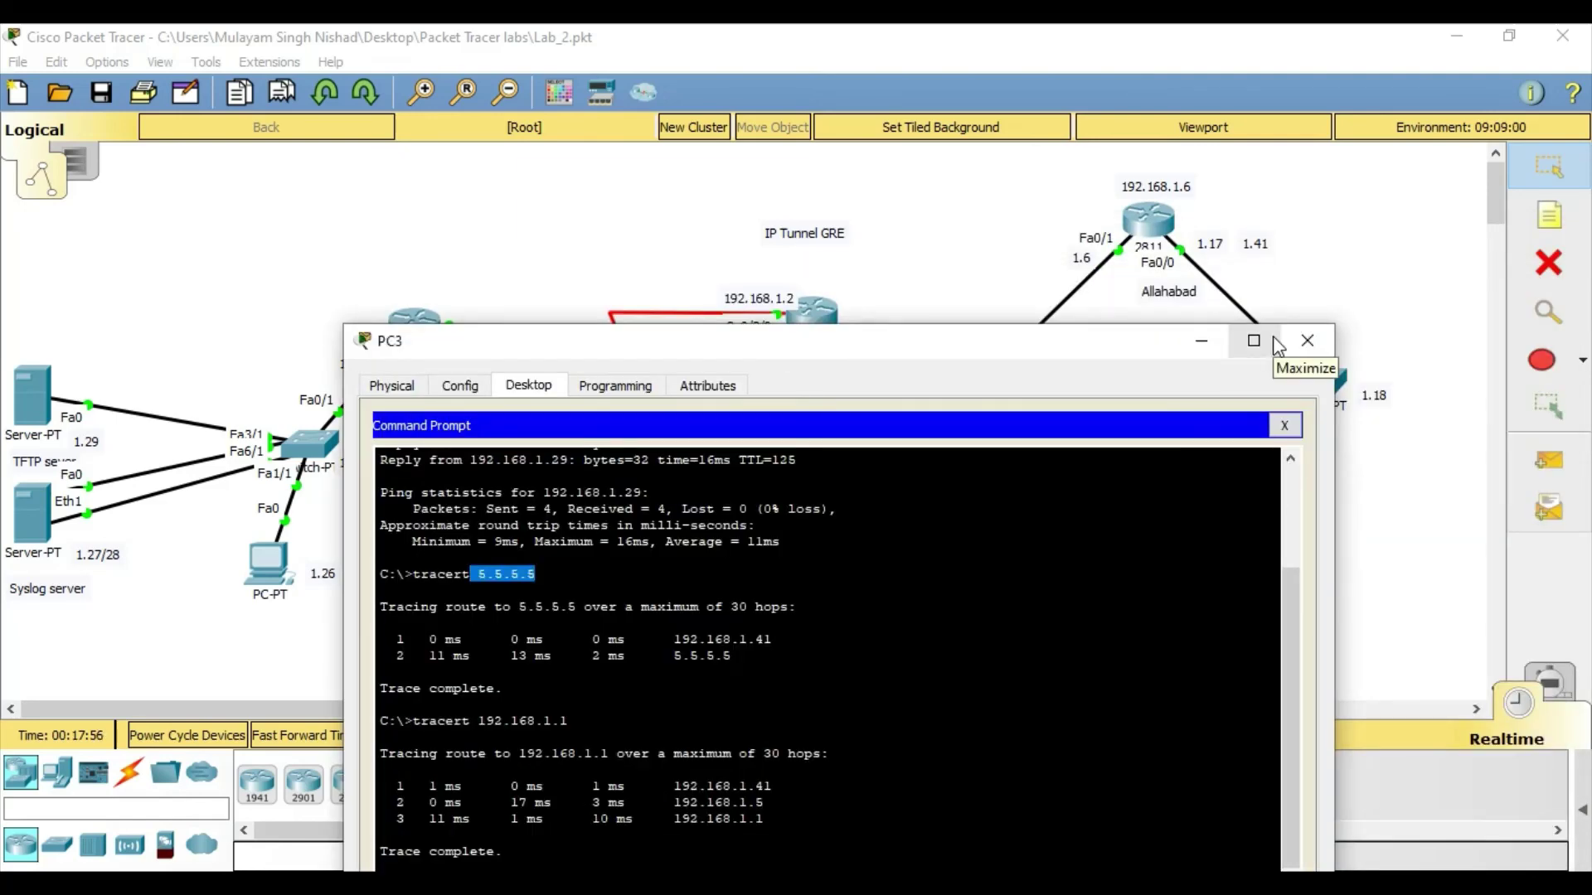
{"action": "left_click", "coordinate": [1298, 347]}
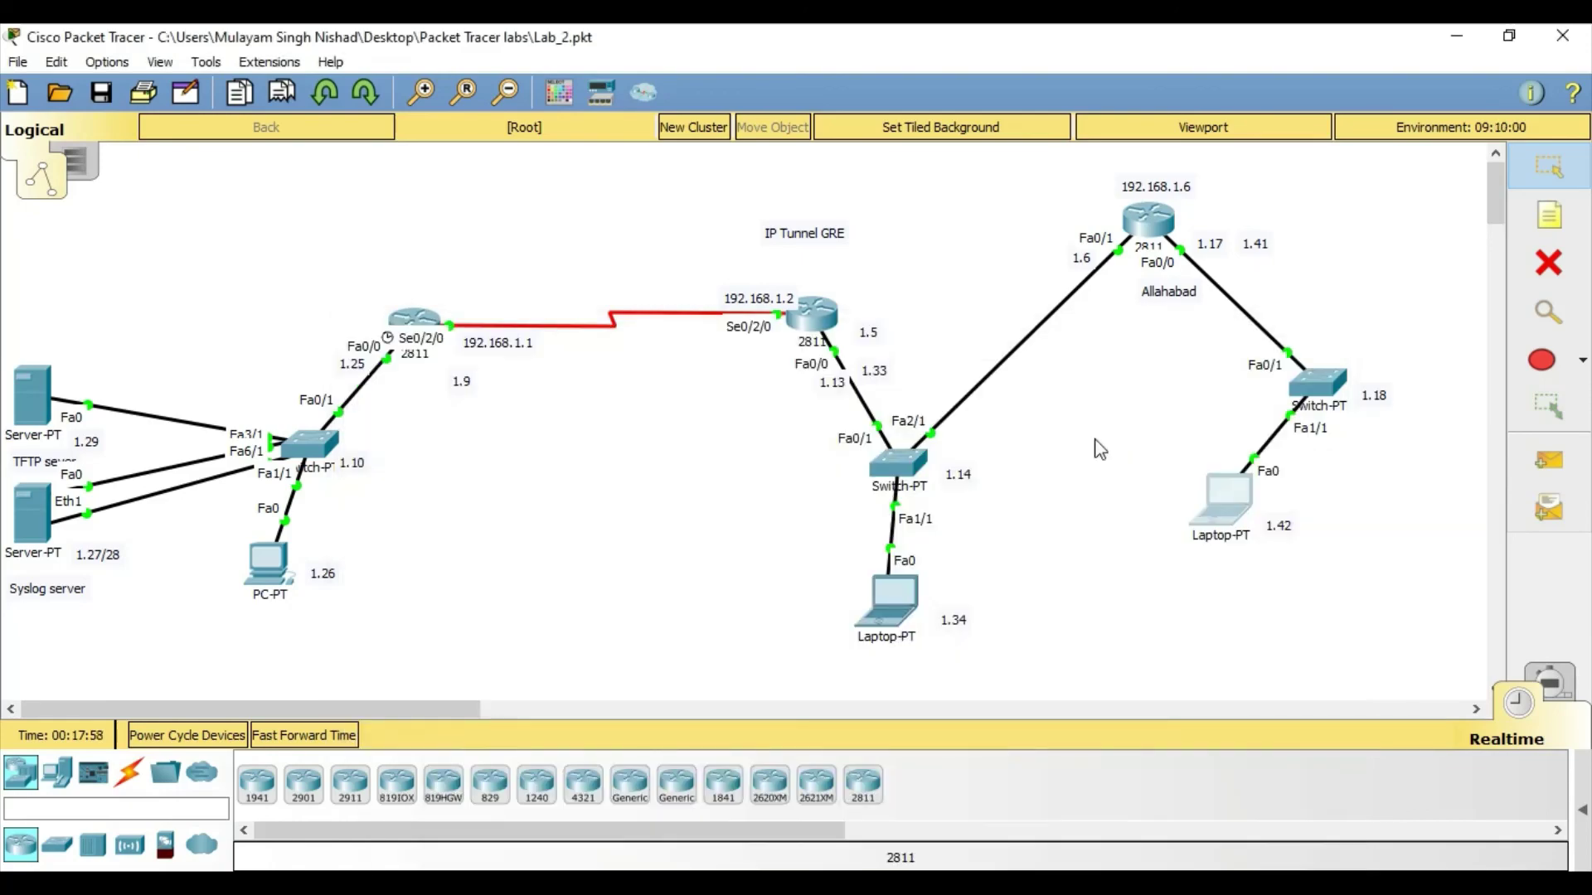